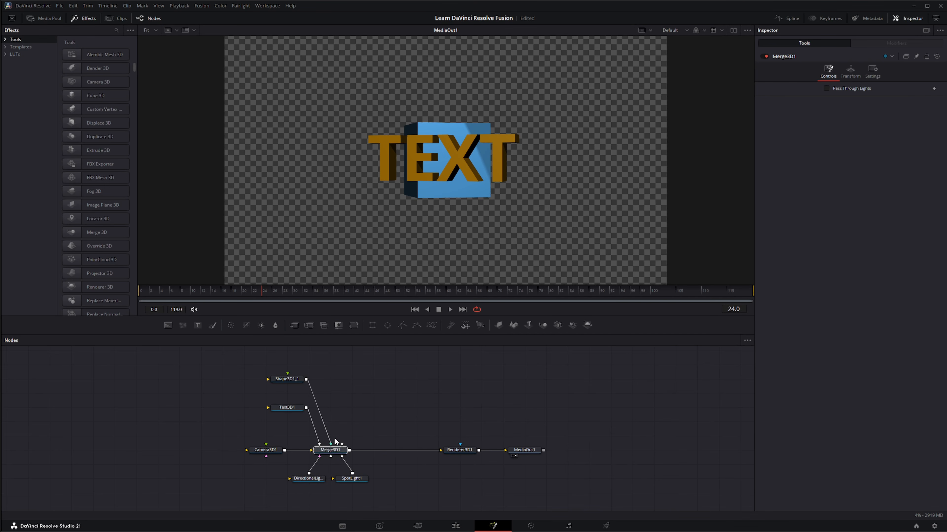
{"action": "left_click_drag", "start_coordinate": [279, 495], "coordinate": [384, 470]}
{"action": "left_click_drag", "start_coordinate": [429, 417], "coordinate": [569, 466]}
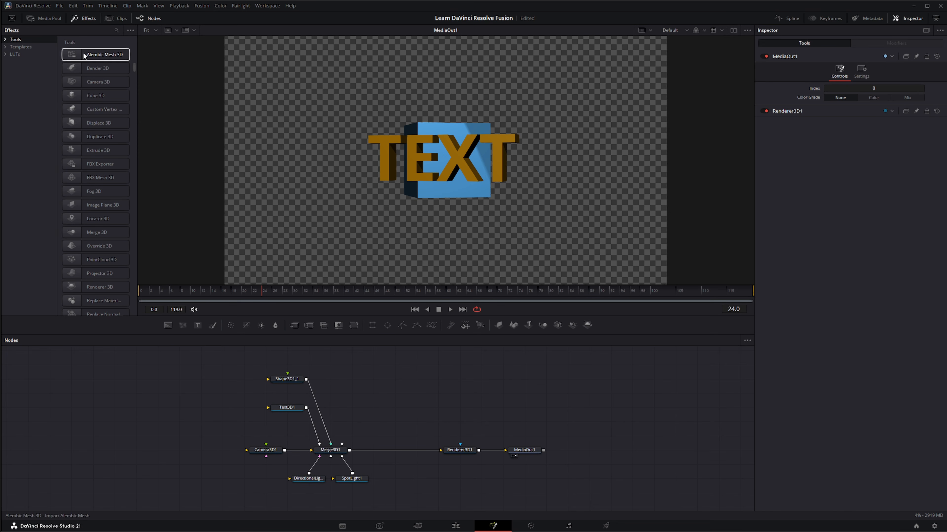
{"action": "scroll", "coordinate": [93, 90], "scroll_direction": "up", "scroll_amount": 1}
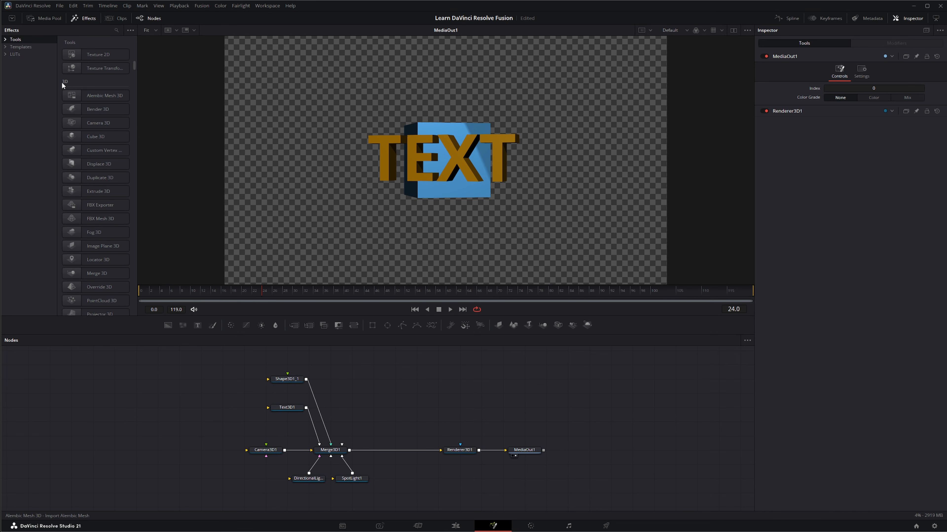
{"action": "scroll", "coordinate": [95, 89], "scroll_direction": "down", "scroll_amount": 1}
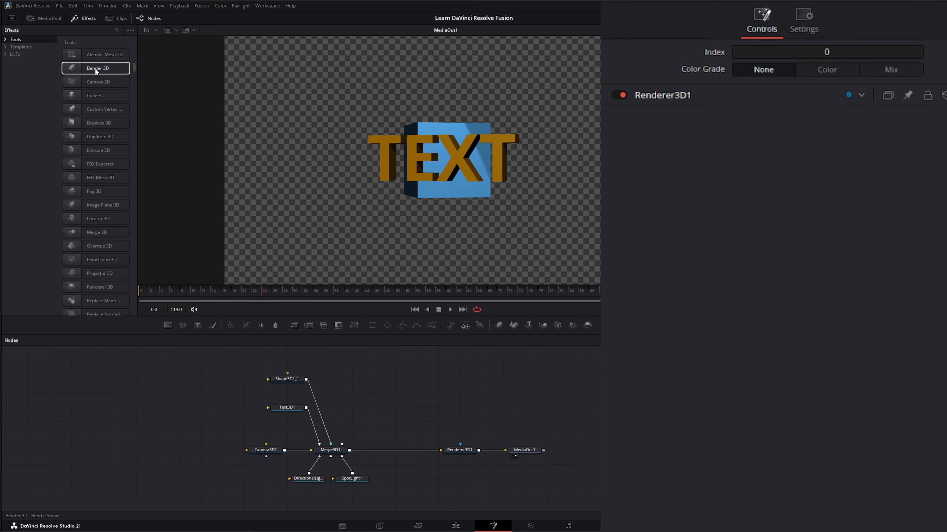
- Insert a Bender 3D node between Text3D1 and Merge3D1, placing the text node upstream of it
{"action": "left_click_drag", "start_coordinate": [94, 68], "coordinate": [135, 376]}
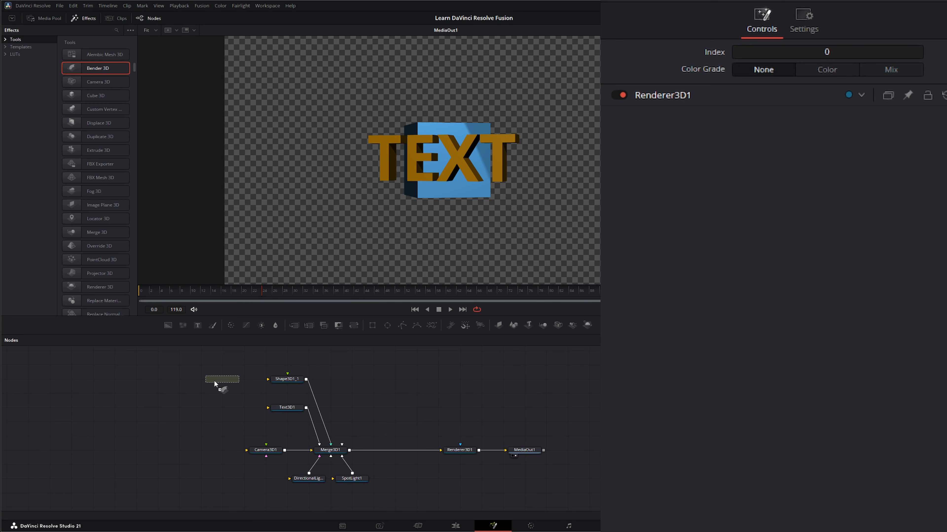
{"action": "left_click_drag", "start_coordinate": [215, 384], "coordinate": [227, 408]}
{"action": "mouse_move", "coordinate": [290, 410]}
{"action": "left_mouse_down"}
{"action": "mouse_move", "coordinate": [231, 395]}
{"action": "mouse_move", "coordinate": [260, 419]}
{"action": "mouse_move", "coordinate": [261, 437]}
{"action": "mouse_move", "coordinate": [275, 418]}
{"action": "left_mouse_up"}
{"action": "left_click", "coordinate": [274, 424]}
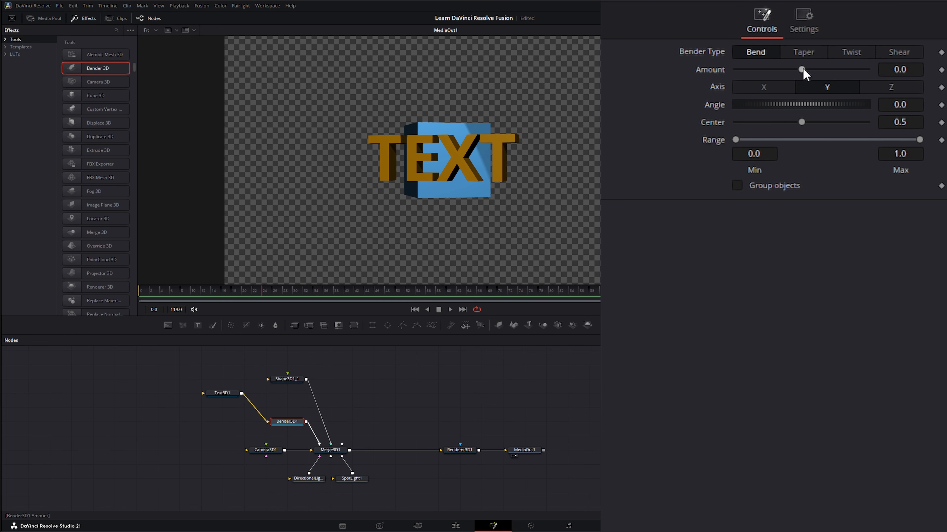
- Set the bender's Amount to -0.03 and step its type through Taper and Twist to Shear
{"action": "mouse_move", "coordinate": [803, 70]}
{"action": "left_mouse_down"}
{"action": "mouse_move", "coordinate": [782, 69]}
{"action": "mouse_move", "coordinate": [856, 70]}
{"action": "mouse_move", "coordinate": [803, 75]}
{"action": "mouse_move", "coordinate": [818, 81]}
{"action": "mouse_move", "coordinate": [809, 85]}
{"action": "mouse_move", "coordinate": [797, 79]}
{"action": "mouse_move", "coordinate": [805, 67]}
{"action": "mouse_move", "coordinate": [846, 70]}
{"action": "mouse_move", "coordinate": [783, 70]}
{"action": "mouse_move", "coordinate": [823, 69]}
{"action": "mouse_move", "coordinate": [803, 68]}
{"action": "left_mouse_up"}
{"action": "left_click", "coordinate": [805, 52]}
{"action": "left_click", "coordinate": [852, 51]}
{"action": "left_click", "coordinate": [909, 53]}
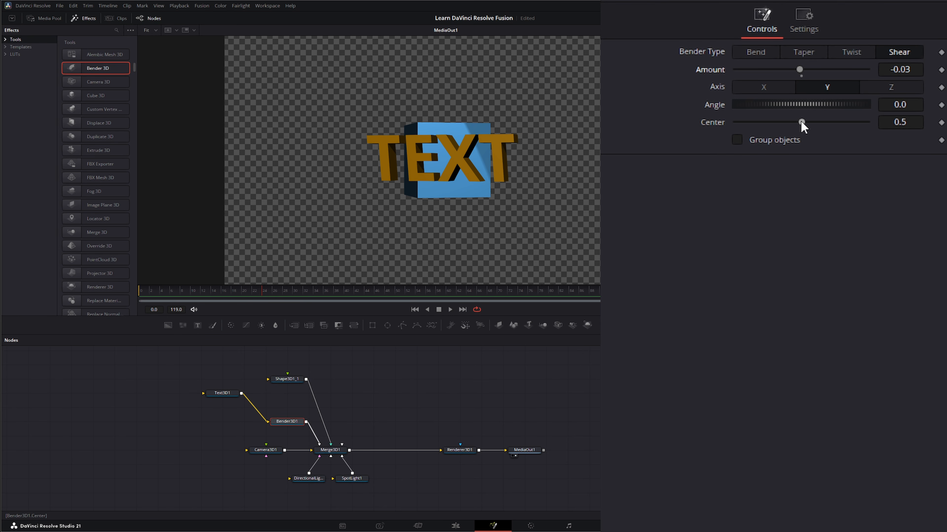
{"action": "mouse_move", "coordinate": [801, 122]}
{"action": "left_mouse_down"}
{"action": "mouse_move", "coordinate": [824, 123]}
{"action": "mouse_move", "coordinate": [782, 123]}
{"action": "mouse_move", "coordinate": [800, 127]}
{"action": "left_mouse_up"}
- Detach Bender3D1 from the text chain and park it in empty space to the left of the node tree
{"action": "left_click_drag", "start_coordinate": [291, 424], "coordinate": [157, 398]}
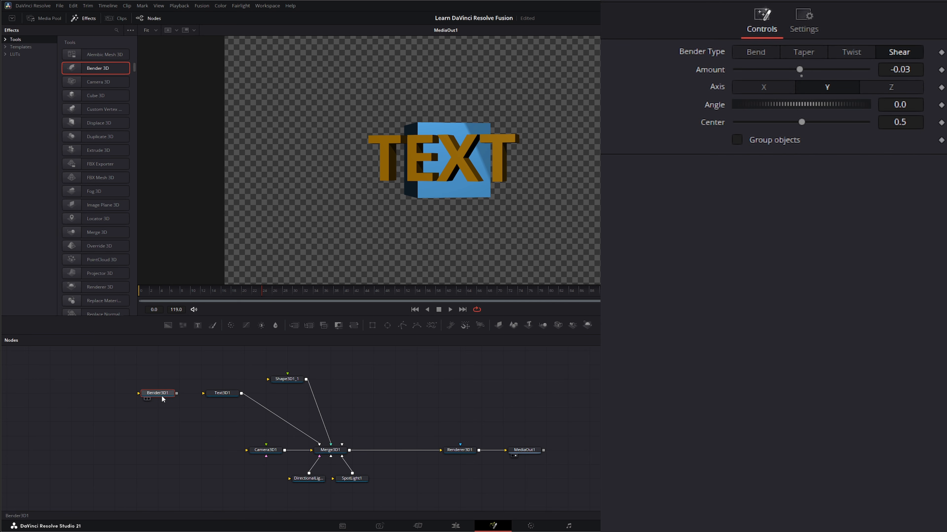
{"action": "left_click_drag", "start_coordinate": [199, 363], "coordinate": [344, 424]}
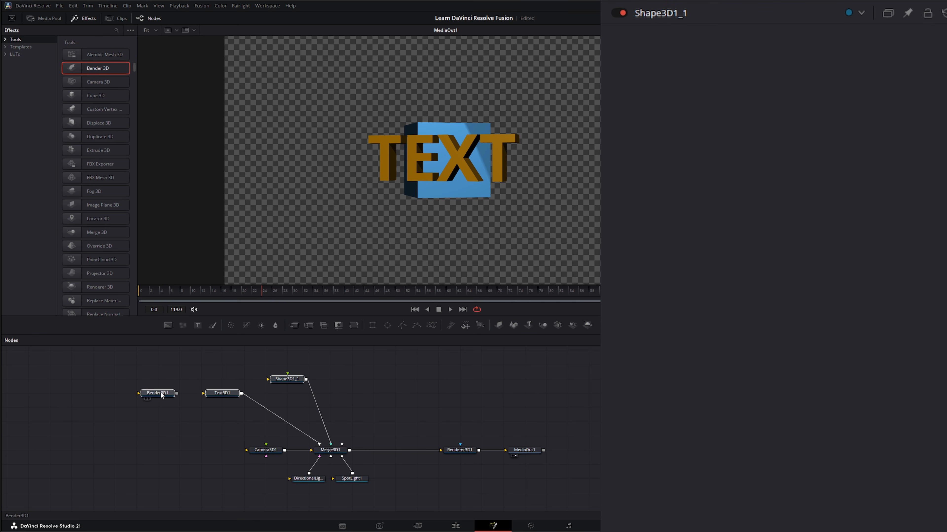
{"action": "left_click", "coordinate": [118, 365]}
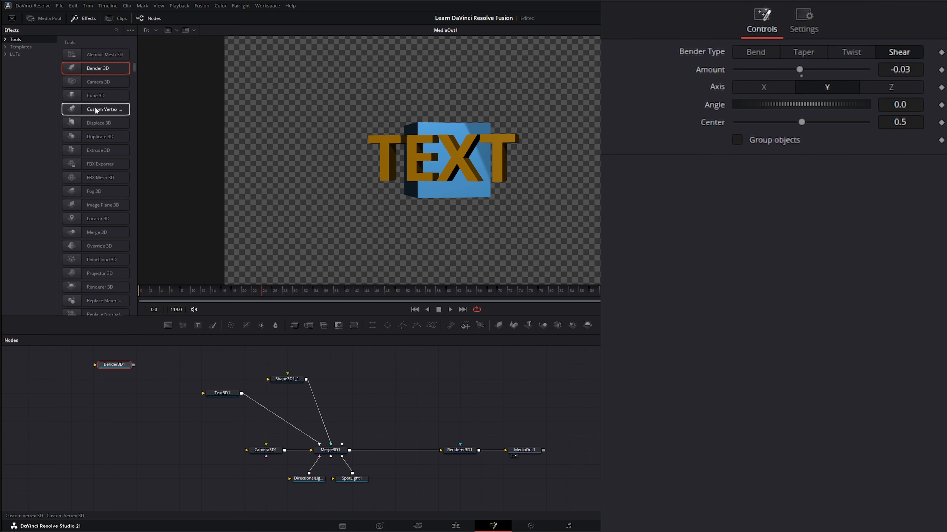
- Insert a Custom Vertex 3D node between Text3D1 and Merge3D1 and review its Numbers, Points, LUTs, Setup and Vertex settings
{"action": "left_click_drag", "start_coordinate": [95, 110], "coordinate": [279, 420]}
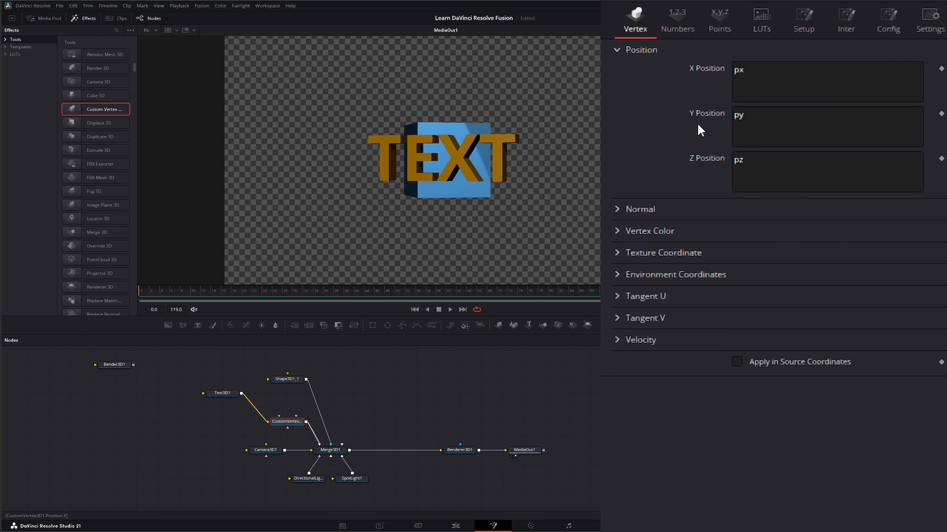
{"action": "left_click", "coordinate": [681, 21]}
{"action": "left_click", "coordinate": [719, 33]}
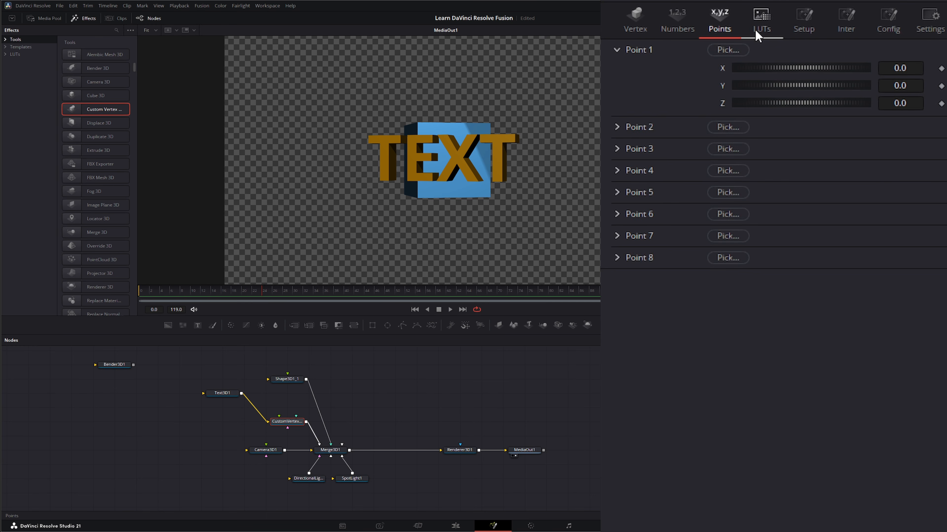
{"action": "left_click", "coordinate": [767, 23]}
{"action": "left_click", "coordinate": [809, 22]}
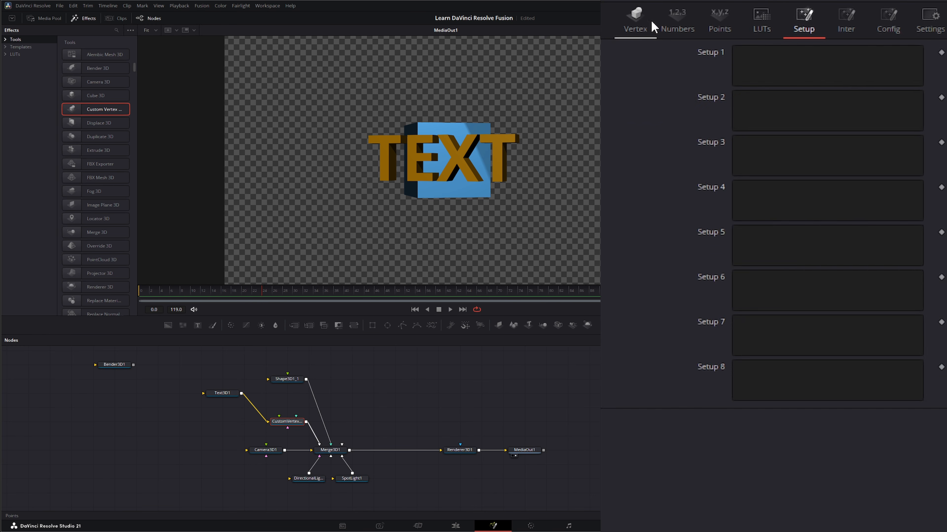
{"action": "left_click", "coordinate": [635, 20]}
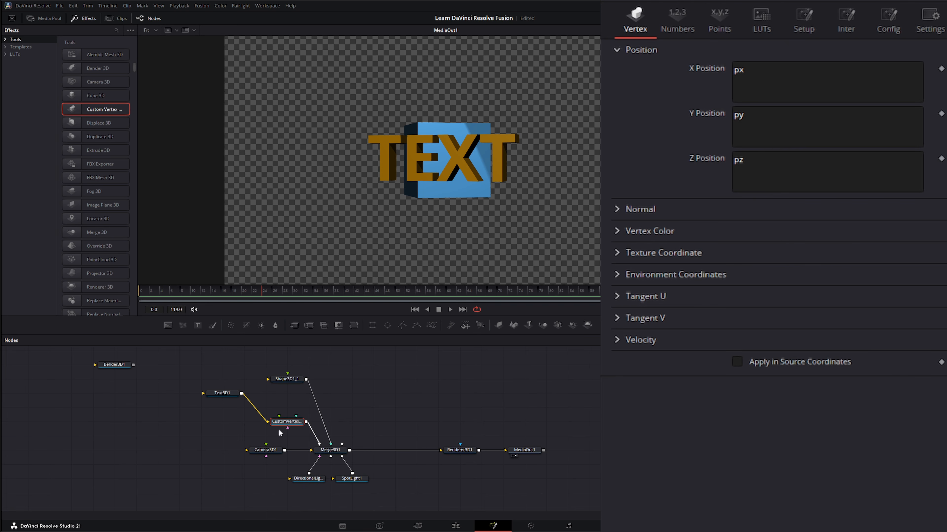
- Detach the Custom Vertex 3D node from the text chain and park it just below Bender3D1
{"action": "left_click_drag", "start_coordinate": [293, 424], "coordinate": [120, 381]}
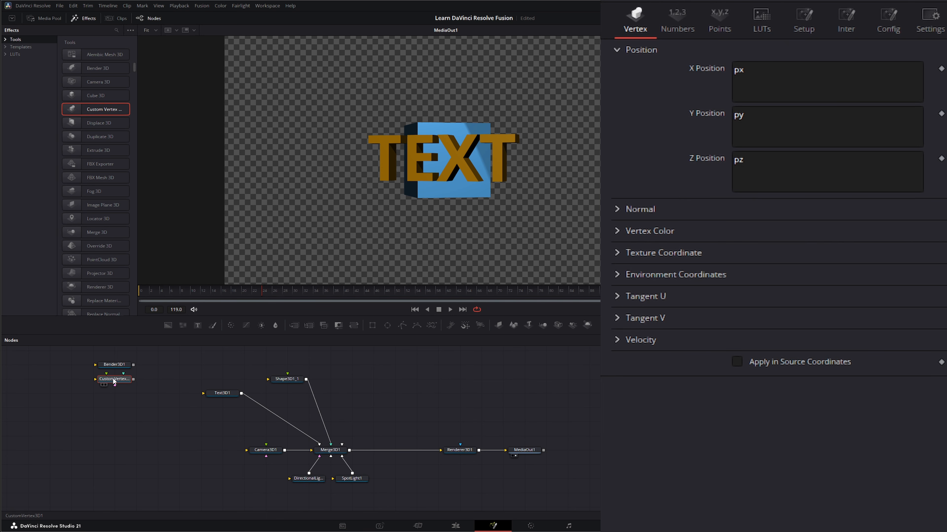
{"action": "left_click_drag", "start_coordinate": [77, 380], "coordinate": [151, 384]}
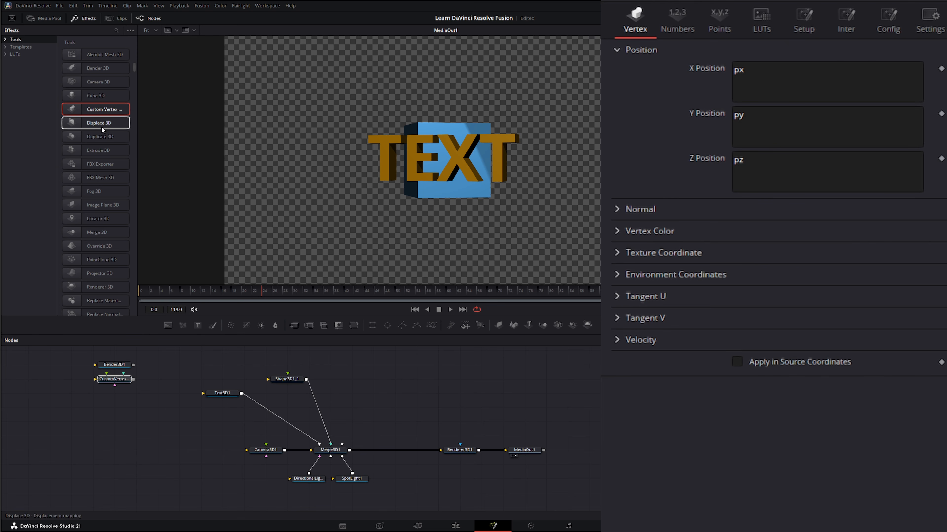
- Insert a Displace 3D node between Shape3D1_1 and Merge3D1
{"action": "left_click_drag", "start_coordinate": [92, 124], "coordinate": [227, 424]}
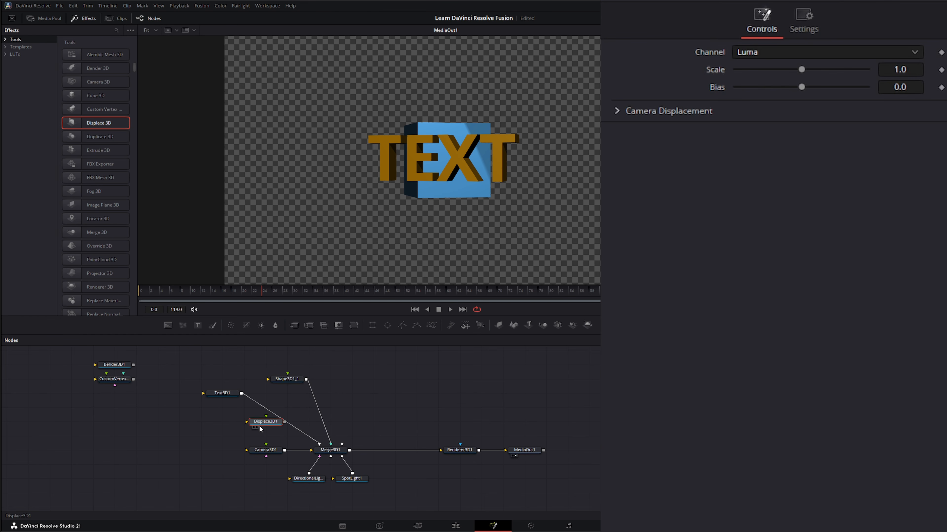
{"action": "left_click_drag", "start_coordinate": [259, 427], "coordinate": [337, 410]}
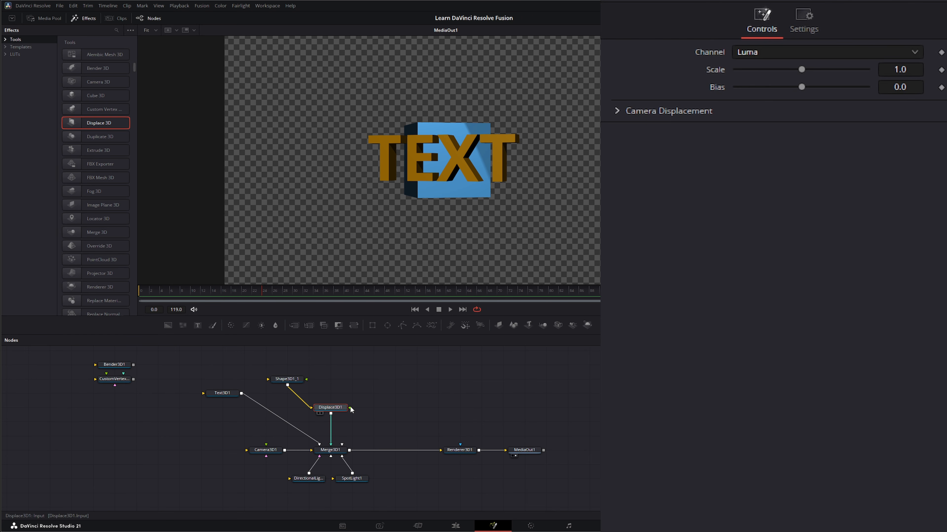
{"action": "mouse_move", "coordinate": [351, 410]}
{"action": "left_mouse_down"}
{"action": "mouse_move", "coordinate": [378, 369]}
{"action": "mouse_move", "coordinate": [401, 386]}
{"action": "mouse_move", "coordinate": [341, 407]}
{"action": "left_mouse_up"}
- Add a FastNoise node in the empty space beside Displace3D1 and show it in the viewer
{"action": "left_click", "coordinate": [412, 394]}
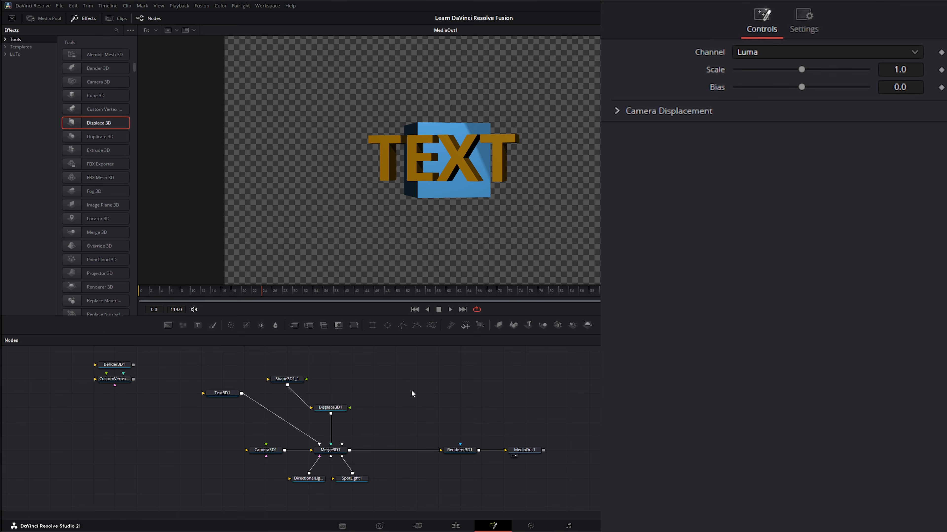
{"action": "key", "text": "shift+space"}
{"action": "type", "text": "fast"}
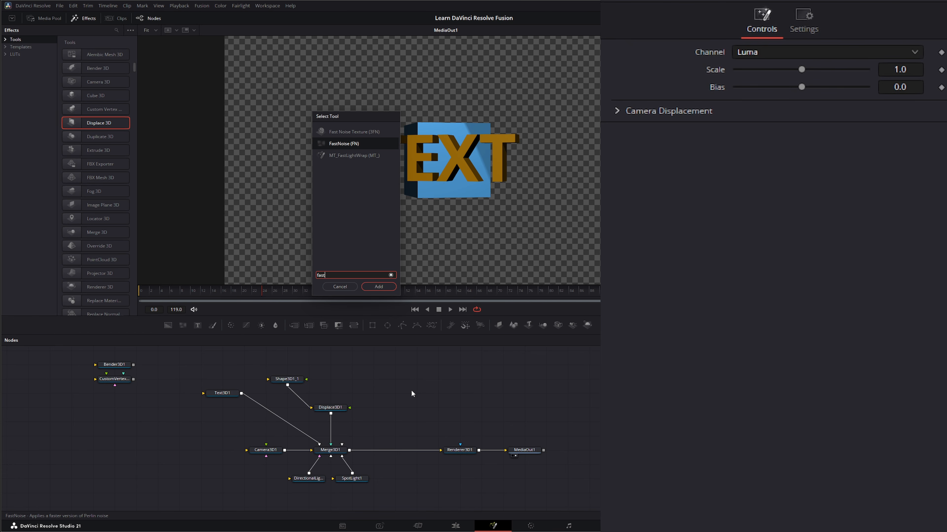
{"action": "key", "text": "Return"}
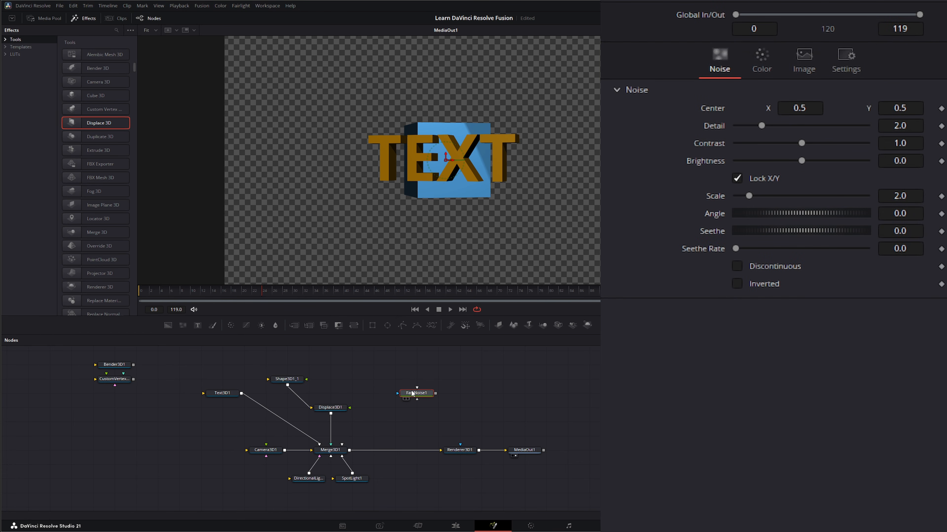
{"action": "key", "text": "1"}
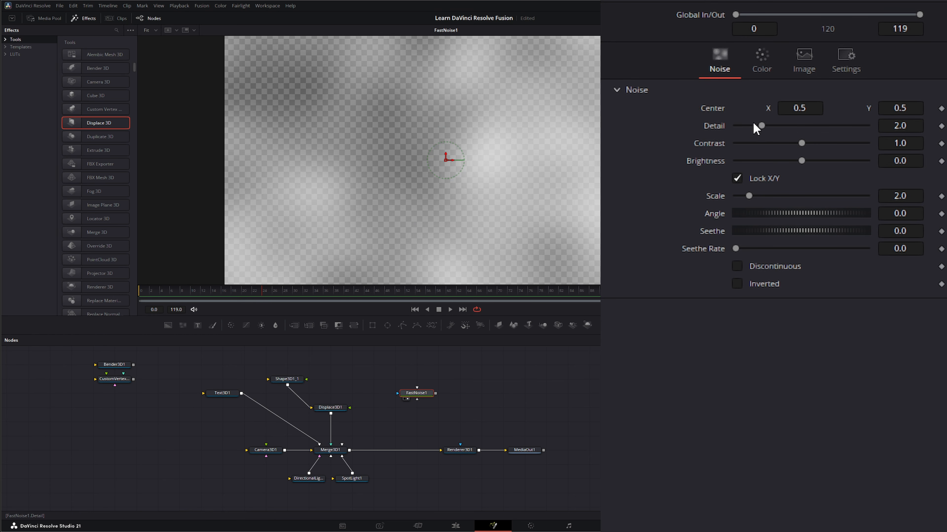
- Set the noise Detail to 5.19, Contrast to 2.12, Scale to 5.56 and Seethe Rate to 0.193
{"action": "left_click_drag", "start_coordinate": [761, 125], "coordinate": [822, 144]}
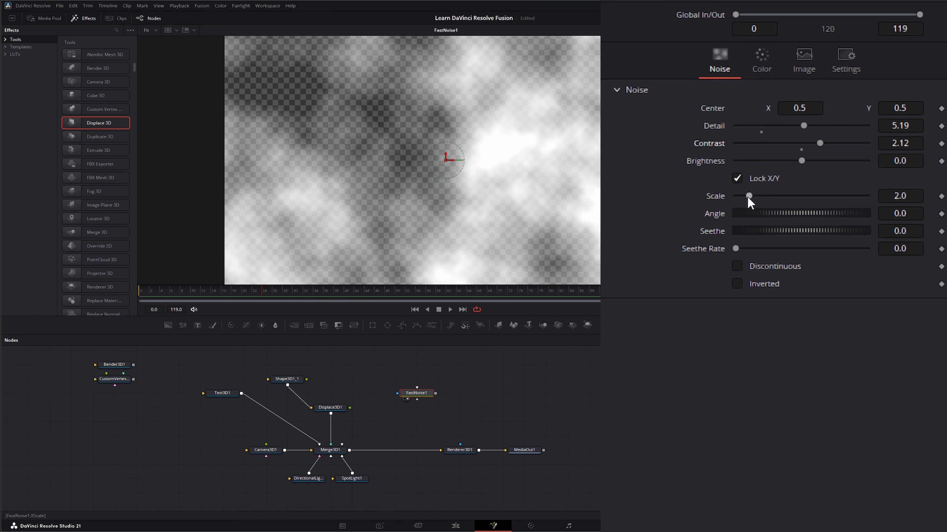
{"action": "left_click_drag", "start_coordinate": [747, 196], "coordinate": [772, 195]}
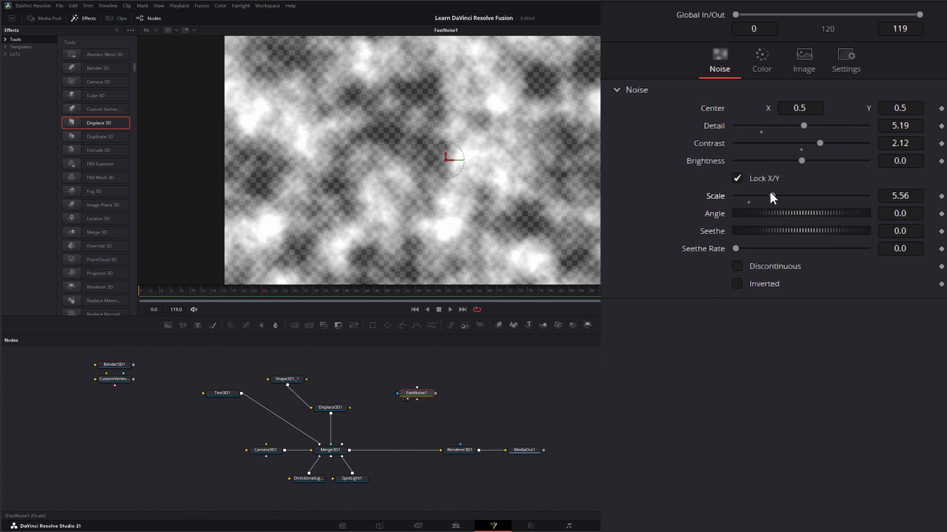
{"action": "left_click_drag", "start_coordinate": [736, 250], "coordinate": [764, 248]}
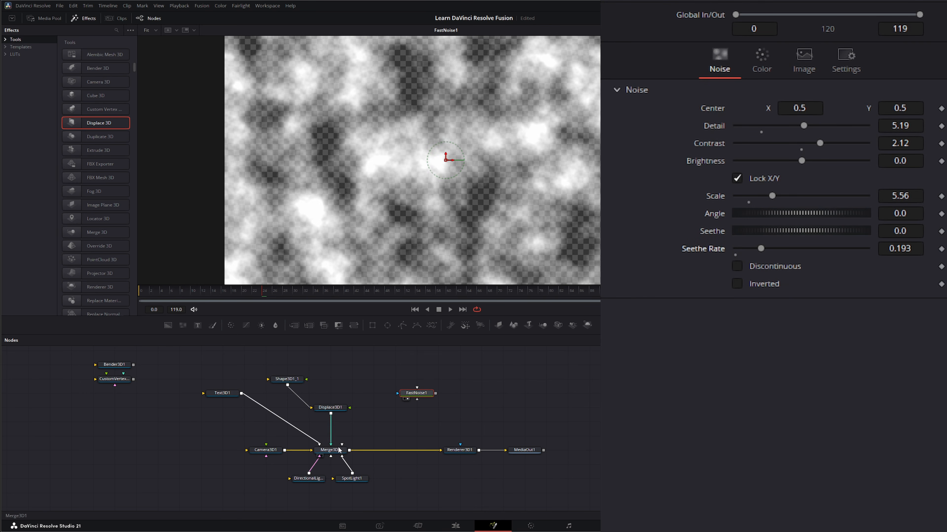
- Show Renderer3D1 in the viewer and connect the FastNoise1 output to the displacement input of Displace3D1
{"action": "left_click_drag", "start_coordinate": [329, 449], "coordinate": [410, 95]}
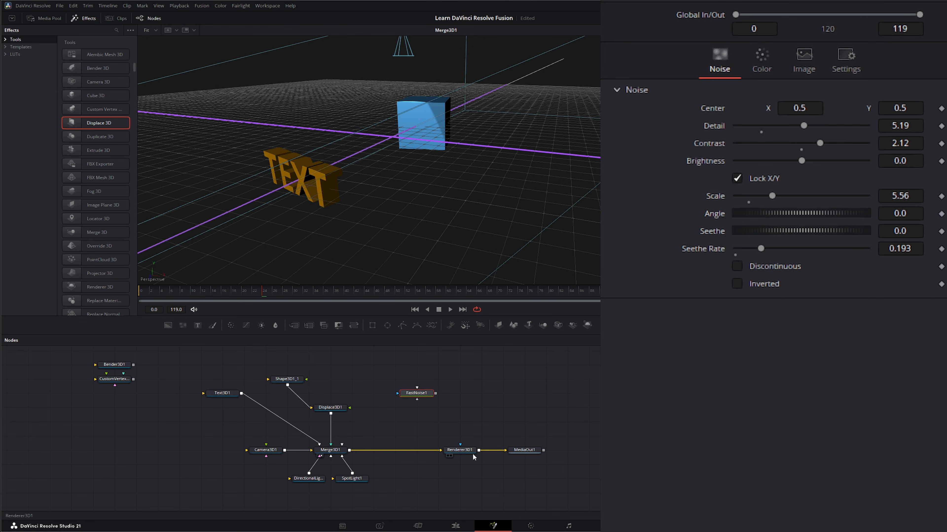
{"action": "left_click_drag", "start_coordinate": [468, 450], "coordinate": [436, 179]}
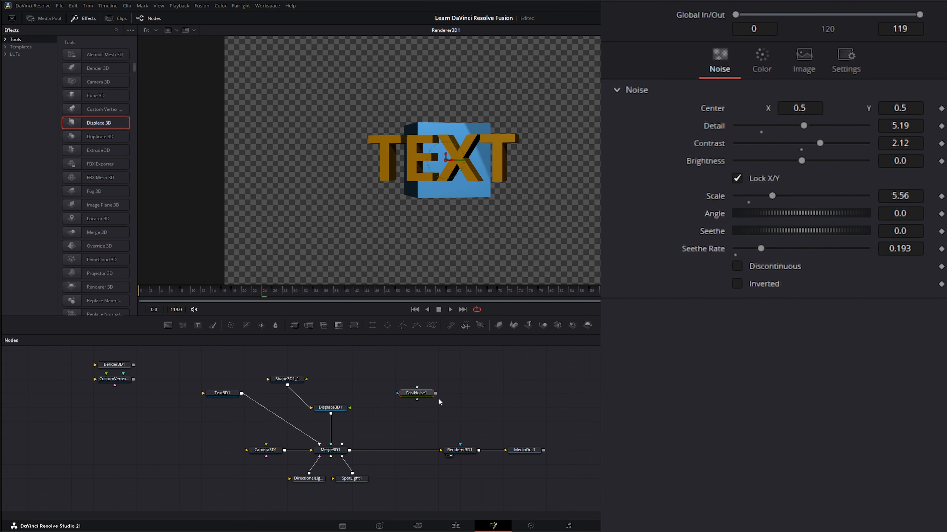
{"action": "left_click_drag", "start_coordinate": [436, 393], "coordinate": [354, 422]}
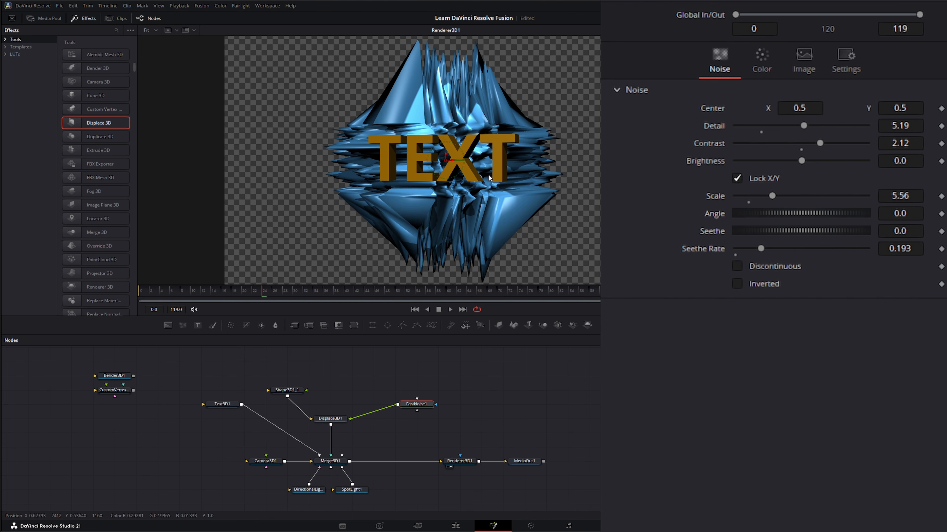
{"action": "left_click_drag", "start_coordinate": [386, 374], "coordinate": [456, 425]}
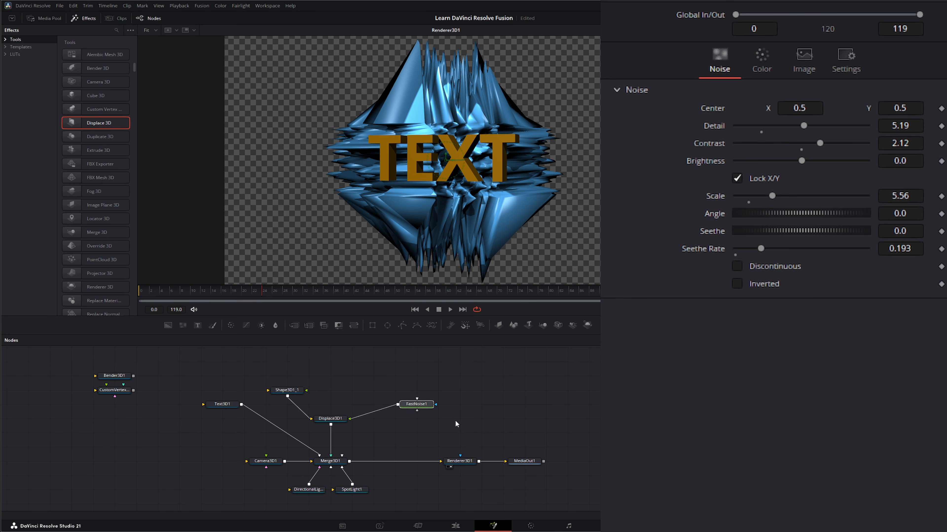
- Set the Scale of Displace3D1 to 0.15 and preview the animated displacement
{"action": "left_click", "coordinate": [328, 421]}
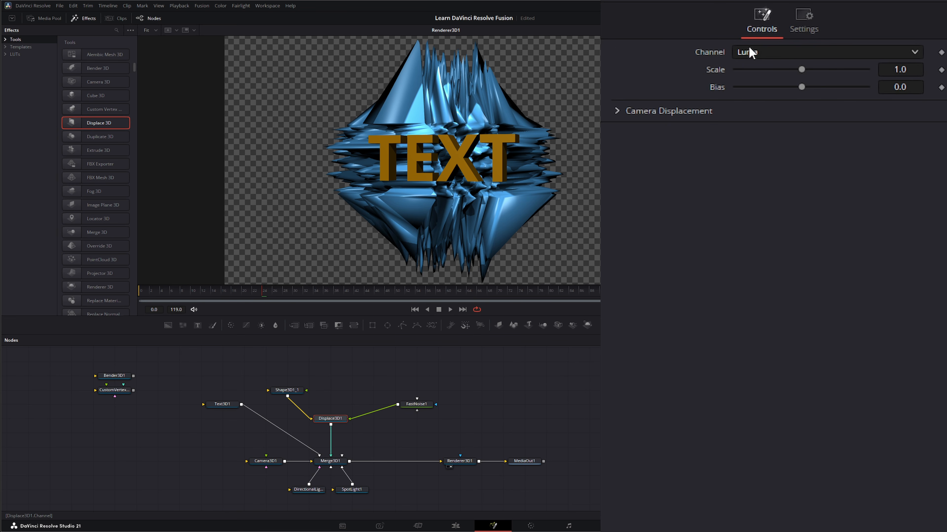
{"action": "left_click_drag", "start_coordinate": [801, 70], "coordinate": [746, 74]}
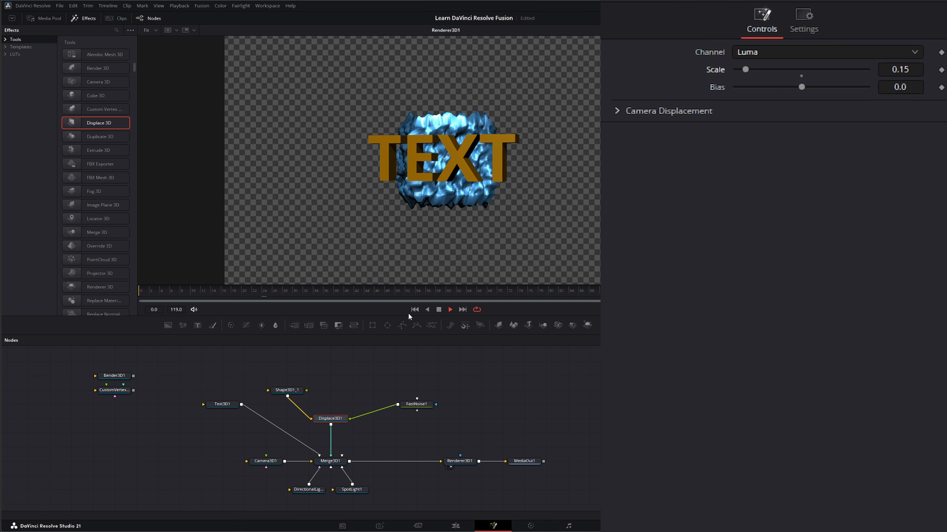
{"action": "left_click", "coordinate": [443, 308]}
- Place the cropped-view video clip node directly above FastNoise1 and preview its footage in the viewer
{"action": "left_click_drag", "start_coordinate": [518, 436], "coordinate": [416, 394]}
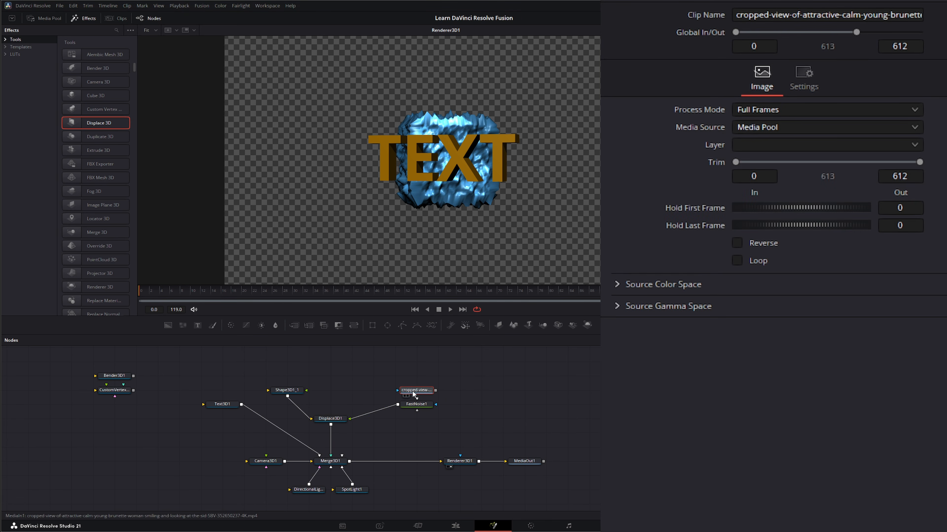
{"action": "key", "text": "1"}
{"action": "left_click", "coordinate": [450, 309]}
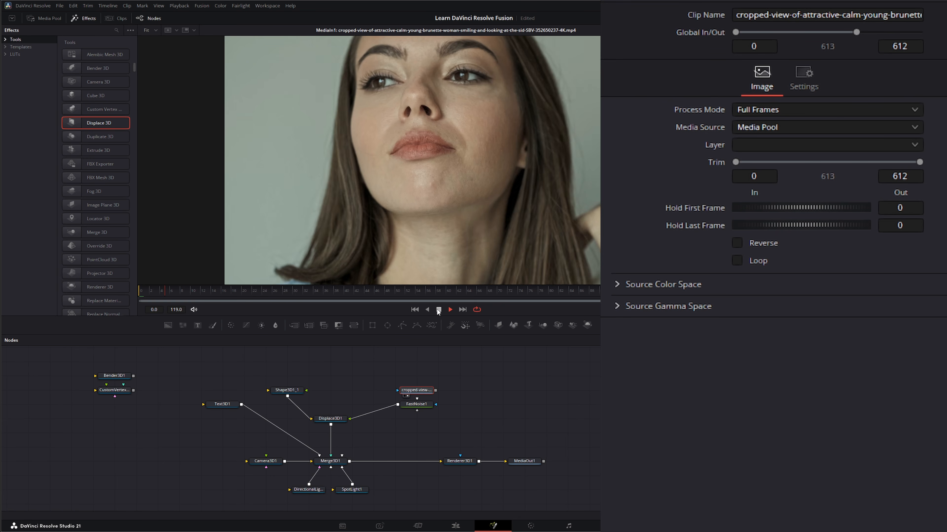
{"action": "left_click", "coordinate": [439, 310]}
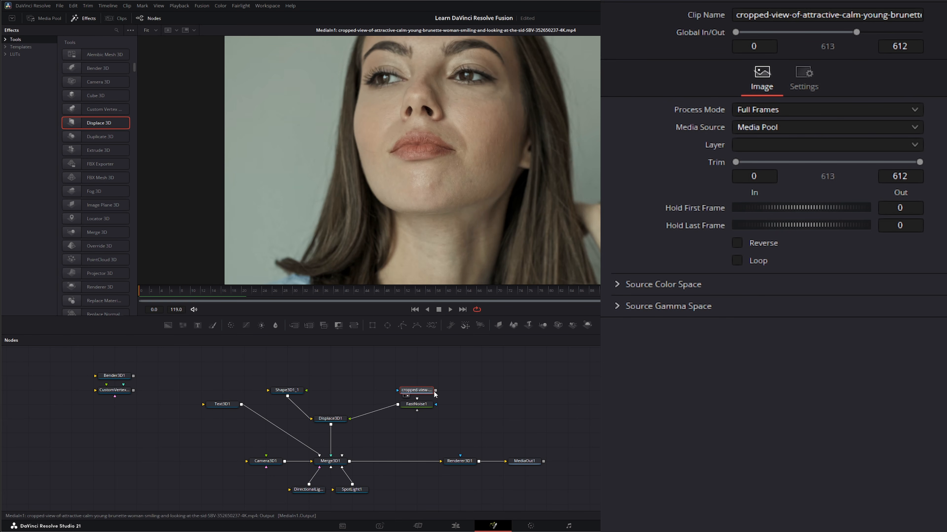
- Replace the noise with the cropped-view clip as the input of Displace3D1 and show Renderer3D1 in the viewer
{"action": "left_click_drag", "start_coordinate": [437, 393], "coordinate": [333, 427]}
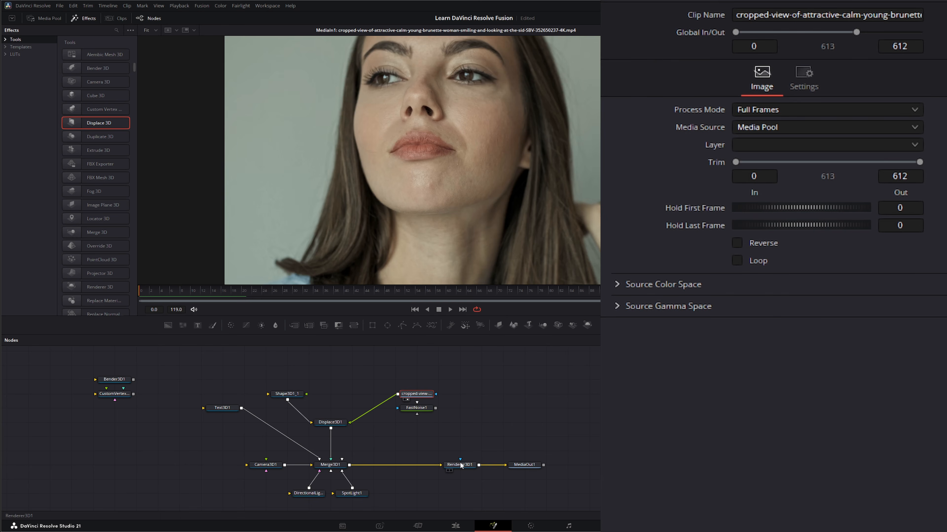
{"action": "left_click_drag", "start_coordinate": [461, 466], "coordinate": [447, 149]}
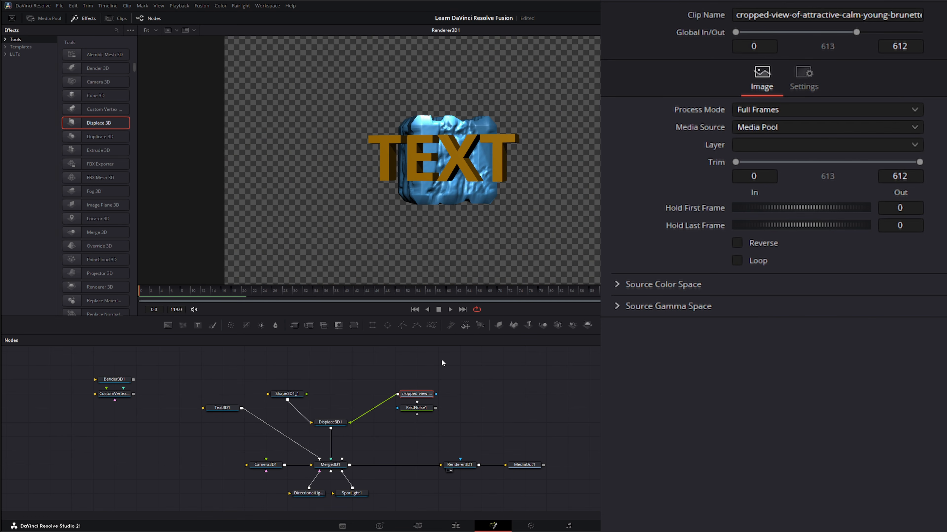
- Set the Channel of Displace3D1 to RGB while the animation plays, and stop the playback
{"action": "left_click", "coordinate": [449, 309]}
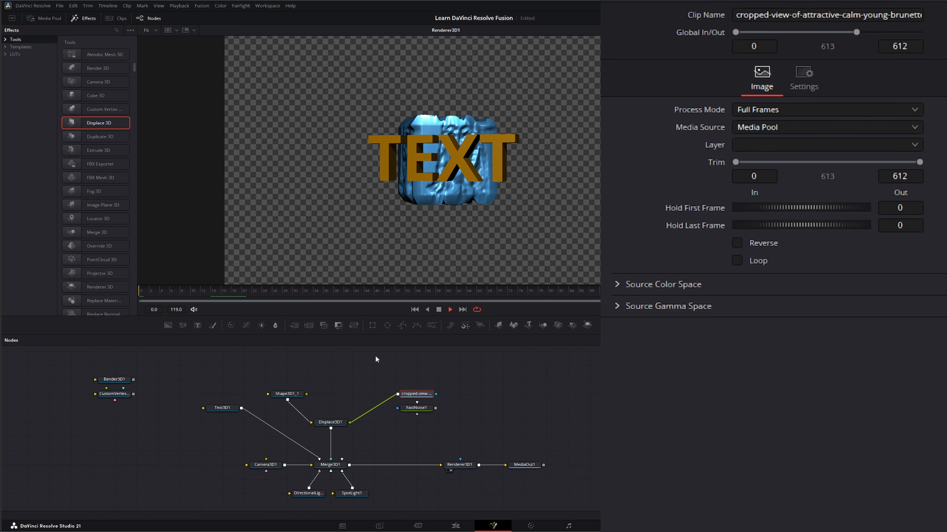
{"action": "left_click", "coordinate": [330, 422]}
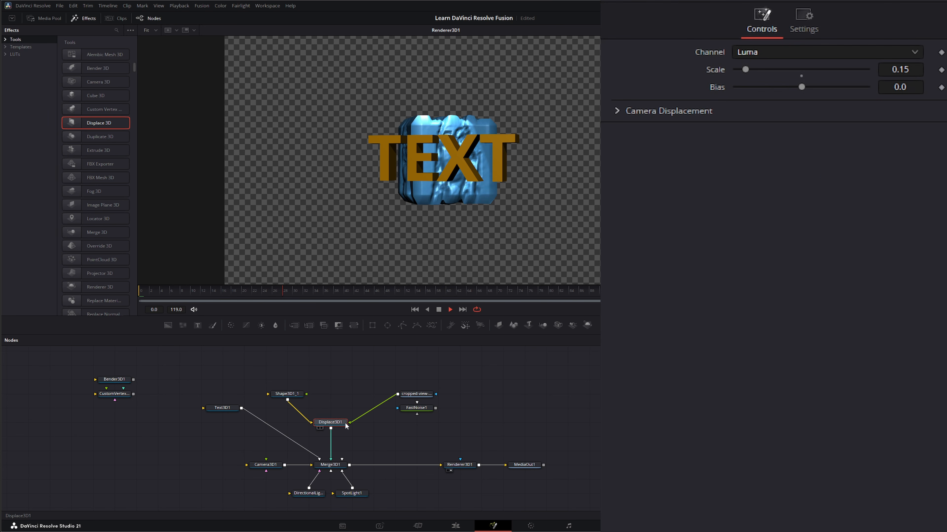
{"action": "left_click", "coordinate": [750, 54]}
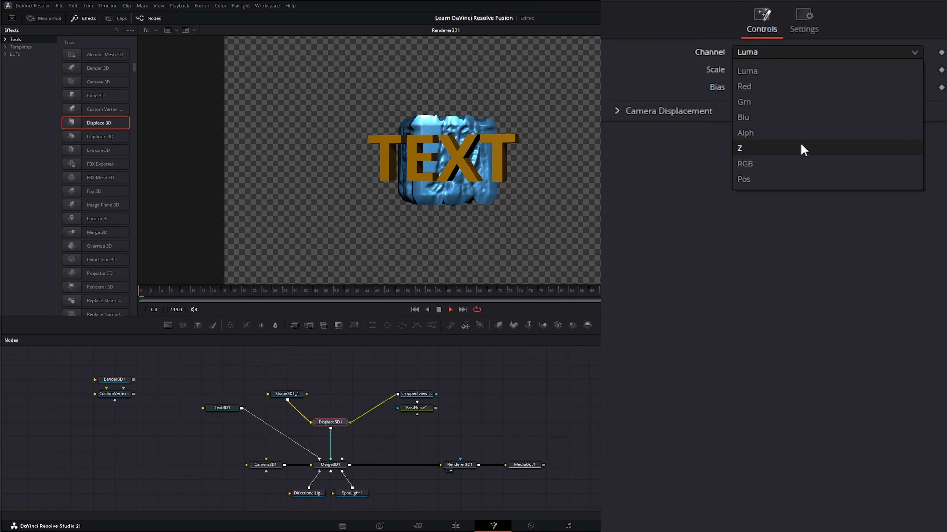
{"action": "left_click", "coordinate": [773, 163]}
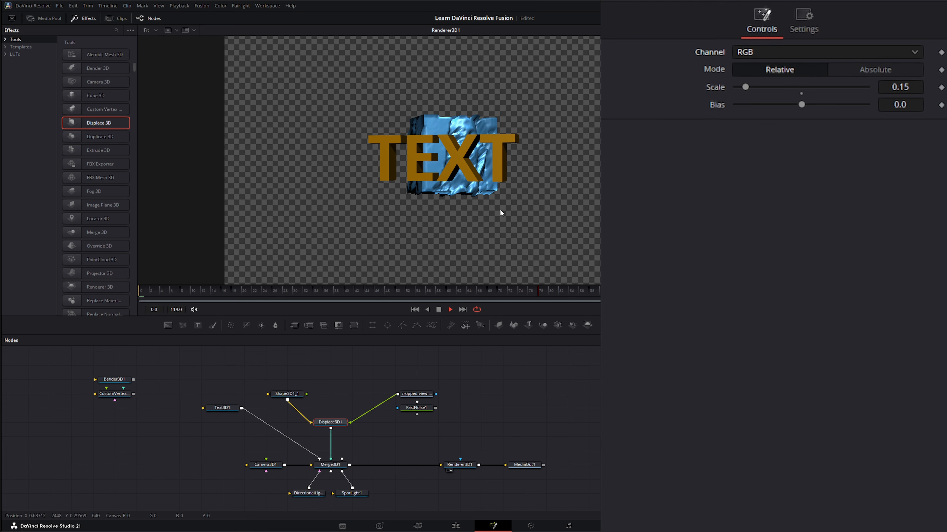
{"action": "key", "text": "space"}
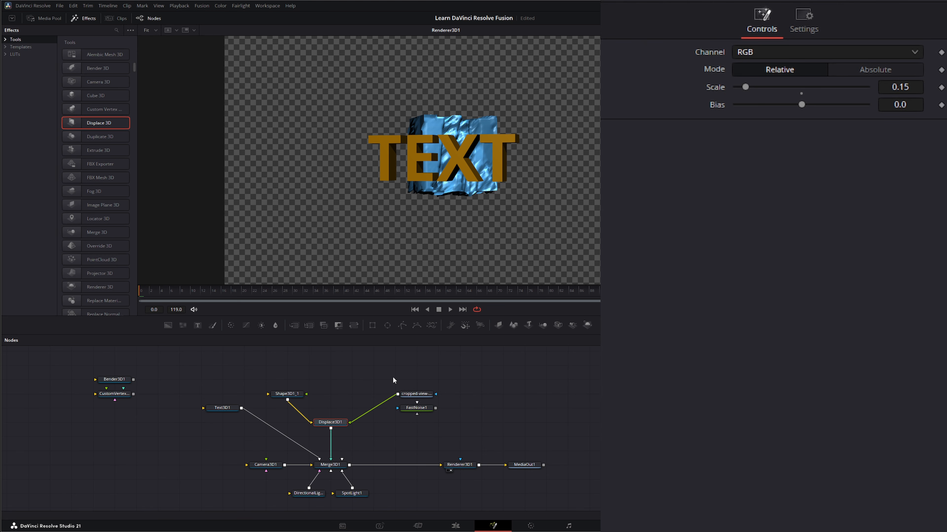
- Delete the cropped-view clip node and reconnect the FastNoise1 output to the displacement input of Displace3D1
{"action": "left_click_drag", "start_coordinate": [393, 376], "coordinate": [450, 395]}
{"action": "key", "text": "Delete"}
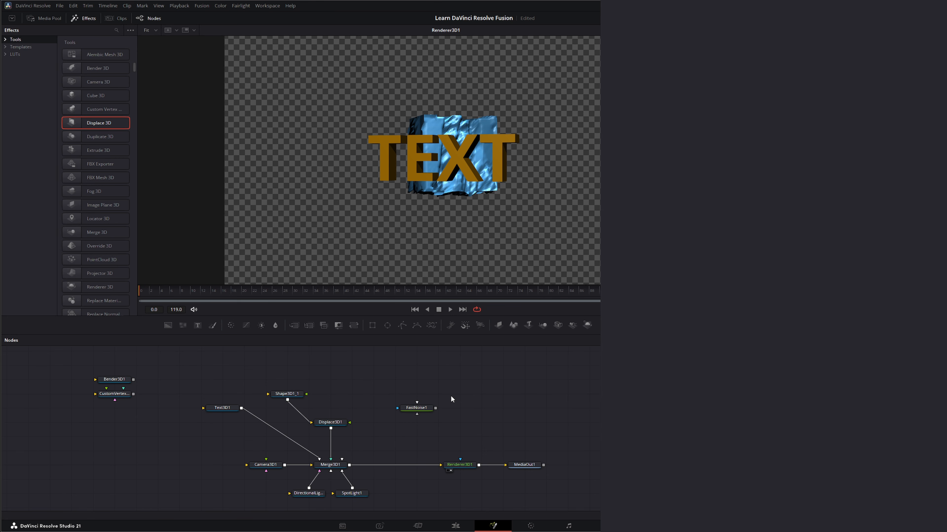
{"action": "left_click", "coordinate": [340, 422]}
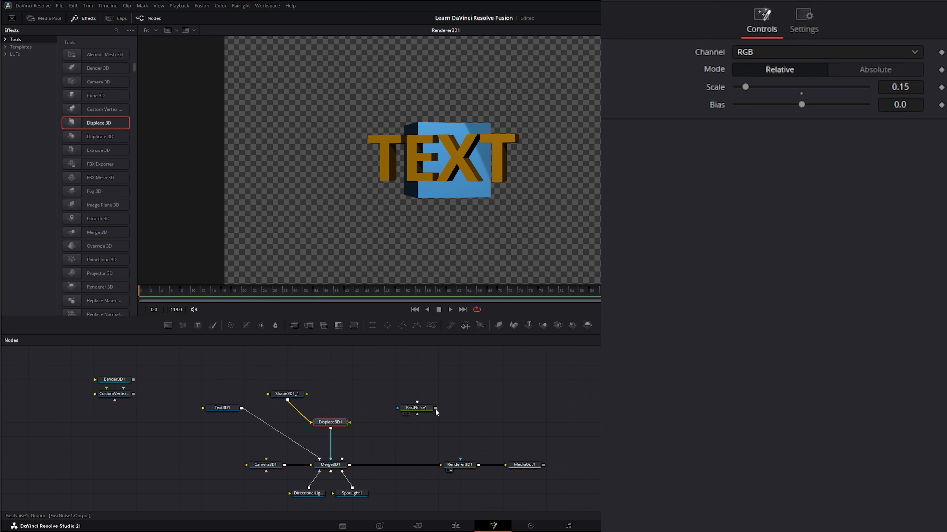
{"action": "left_click_drag", "start_coordinate": [435, 408], "coordinate": [351, 423]}
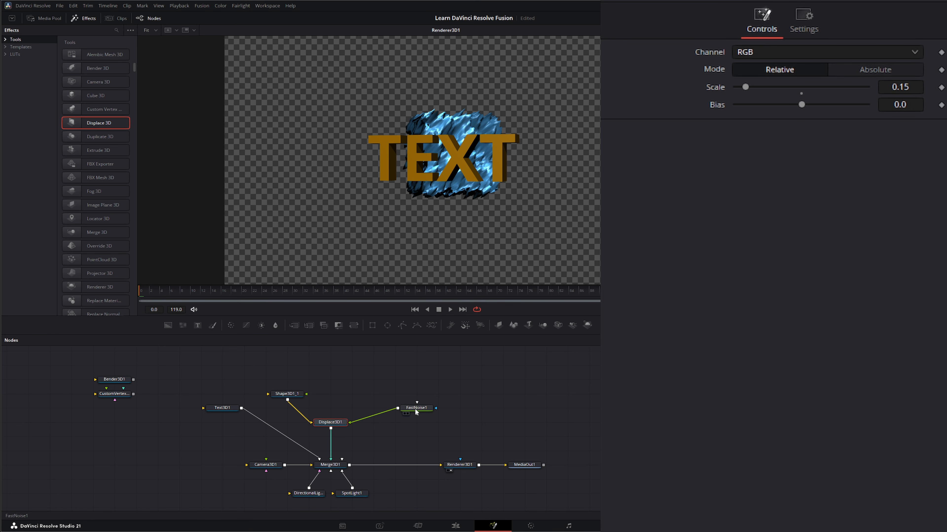
- Extract Displace3D1 from the flow and park it below CustomVertex with FastNoise1 beside it, leaving Shape3D1_1 feeding Merge3D1
{"action": "left_click_drag", "start_coordinate": [416, 412], "coordinate": [123, 418]}
{"action": "mouse_move", "coordinate": [181, 424]}
{"action": "left_mouse_down"}
{"action": "mouse_move", "coordinate": [77, 429]}
{"action": "mouse_move", "coordinate": [182, 428]}
{"action": "left_mouse_up"}
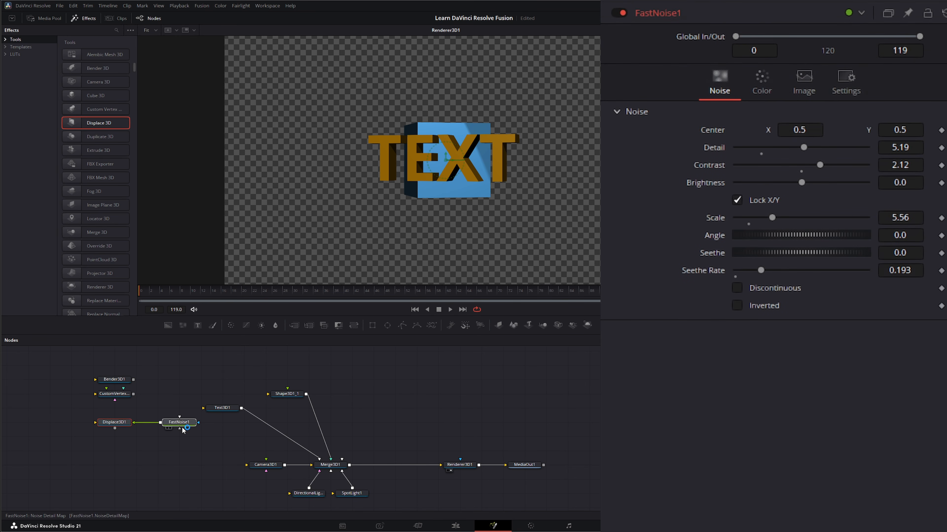
{"action": "left_click", "coordinate": [175, 442]}
{"action": "left_click_drag", "start_coordinate": [33, 451], "coordinate": [119, 414]}
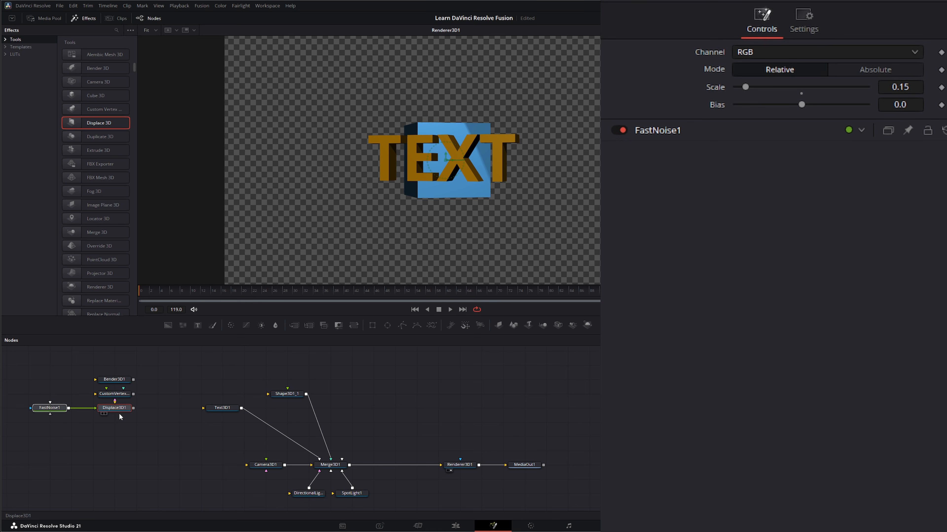
{"action": "left_click", "coordinate": [160, 390]}
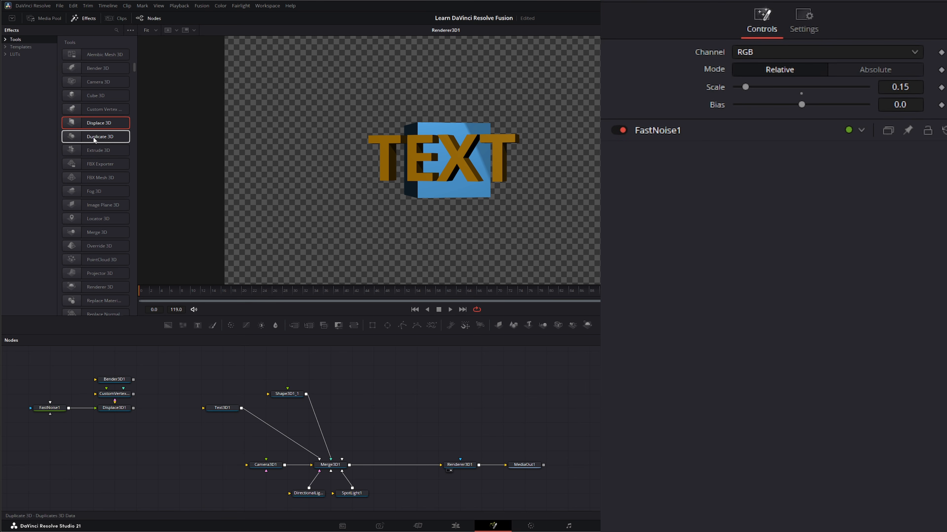
- Add a Duplicate 3D node between Shape3D1_1 and Merge3D1
{"action": "left_click_drag", "start_coordinate": [93, 136], "coordinate": [103, 200]}
{"action": "left_click_drag", "start_coordinate": [373, 365], "coordinate": [374, 393]}
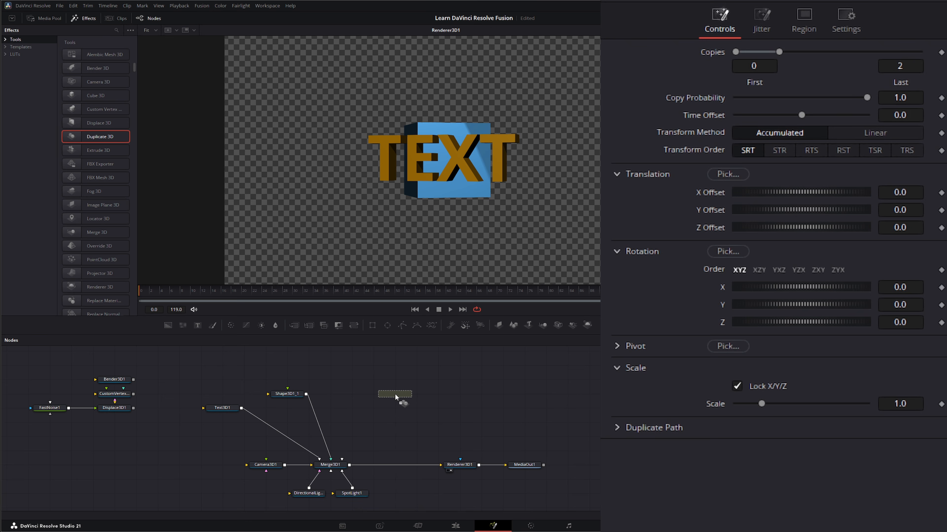
{"action": "left_click_drag", "start_coordinate": [306, 394], "coordinate": [321, 425]}
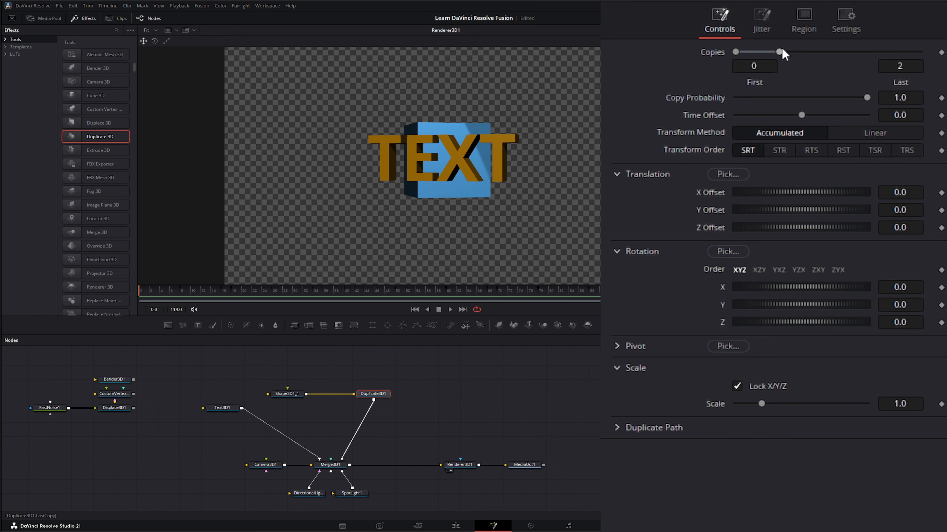
- Set the last copy of Duplicate3D1 to 7 and its X Offset to 1.071, and set the X translation of Shape3D1_1 to -2.312
{"action": "left_click_drag", "start_coordinate": [779, 51], "coordinate": [867, 52]}
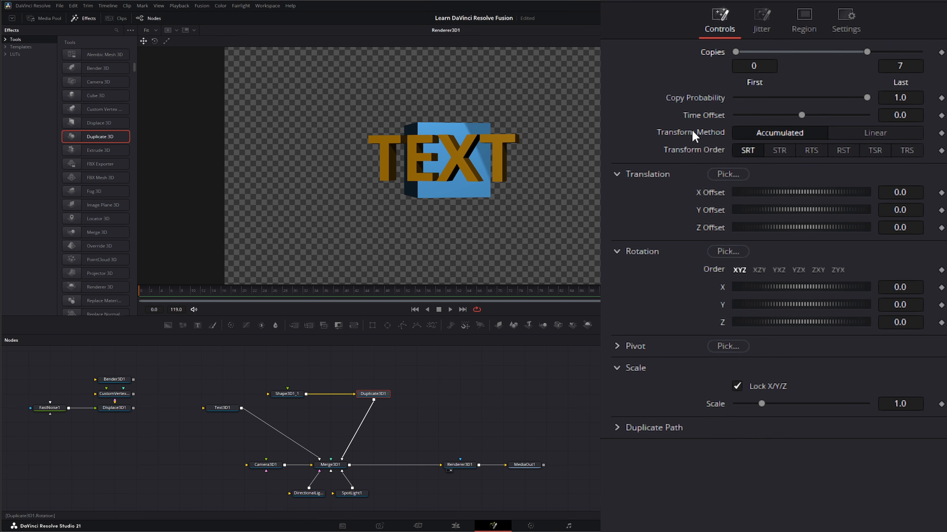
{"action": "left_click_drag", "start_coordinate": [782, 192], "coordinate": [799, 195]}
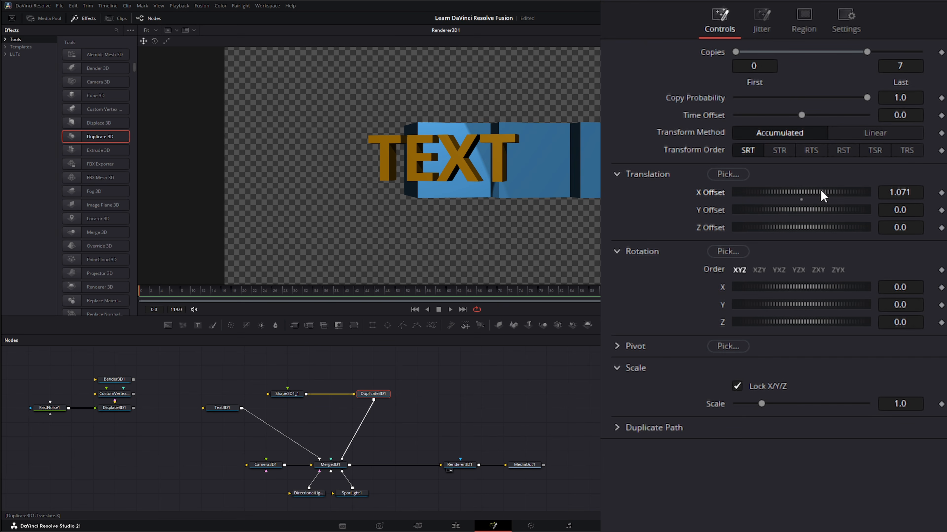
{"action": "left_click", "coordinate": [294, 392]}
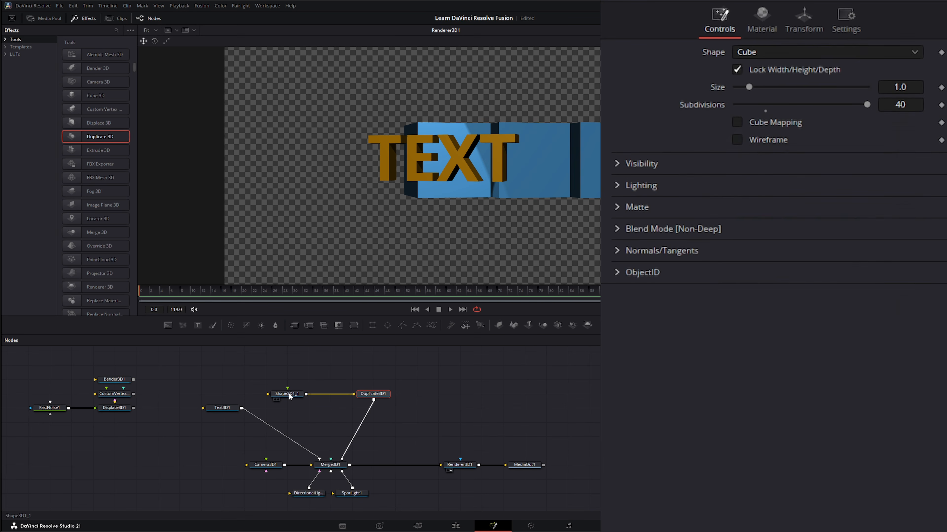
{"action": "left_click", "coordinate": [804, 20]}
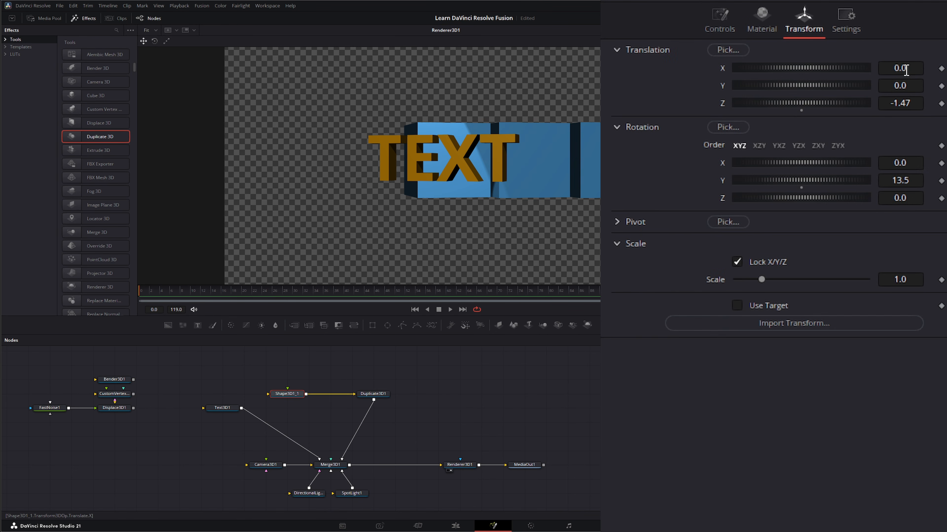
{"action": "left_click_drag", "start_coordinate": [906, 69], "coordinate": [849, 70]}
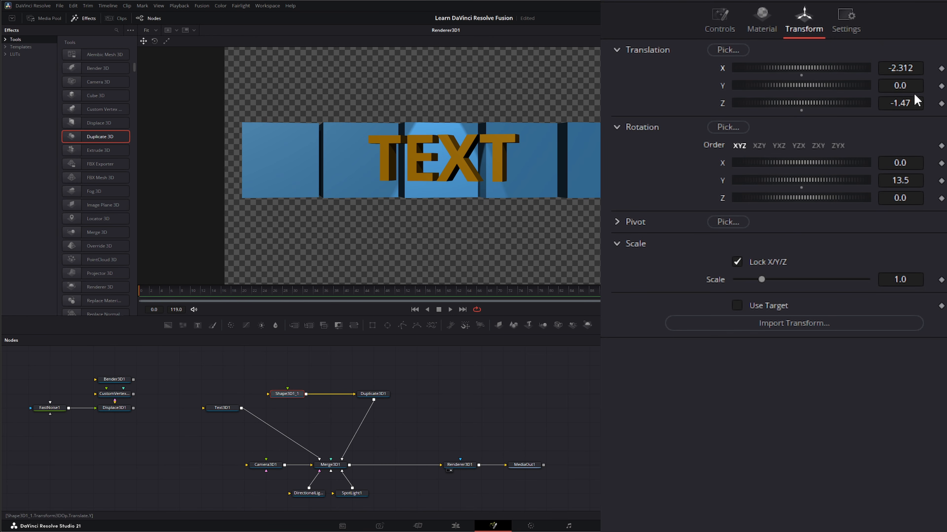
- Set the Y translation jitter of Duplicate3D1 to 0.596 and its scale jitter to 2.0
{"action": "left_click", "coordinate": [373, 394]}
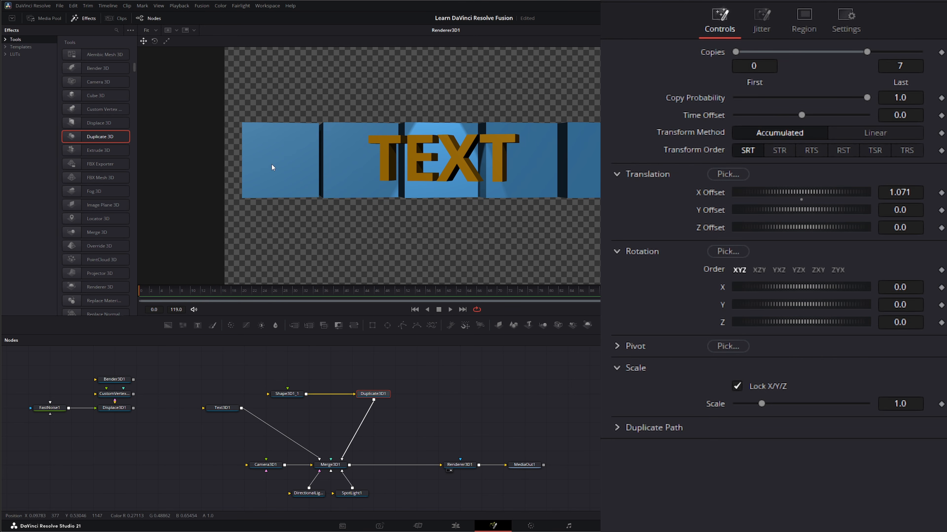
{"action": "left_click", "coordinate": [760, 26]}
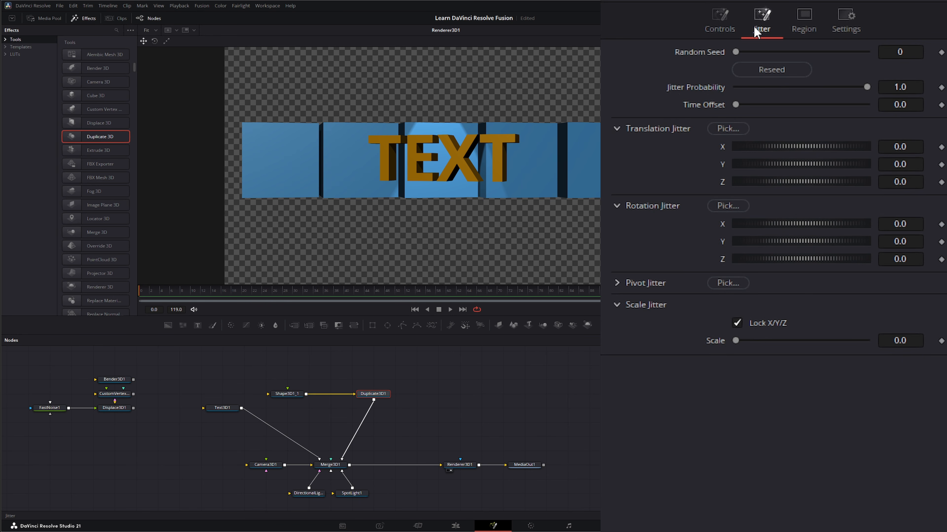
{"action": "left_click_drag", "start_coordinate": [781, 145], "coordinate": [822, 167]}
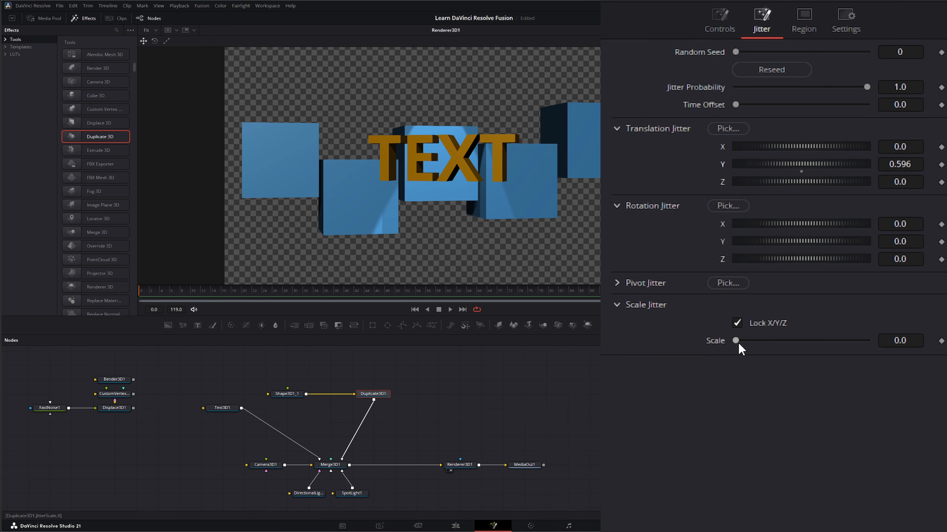
{"action": "left_click_drag", "start_coordinate": [739, 345], "coordinate": [902, 334]}
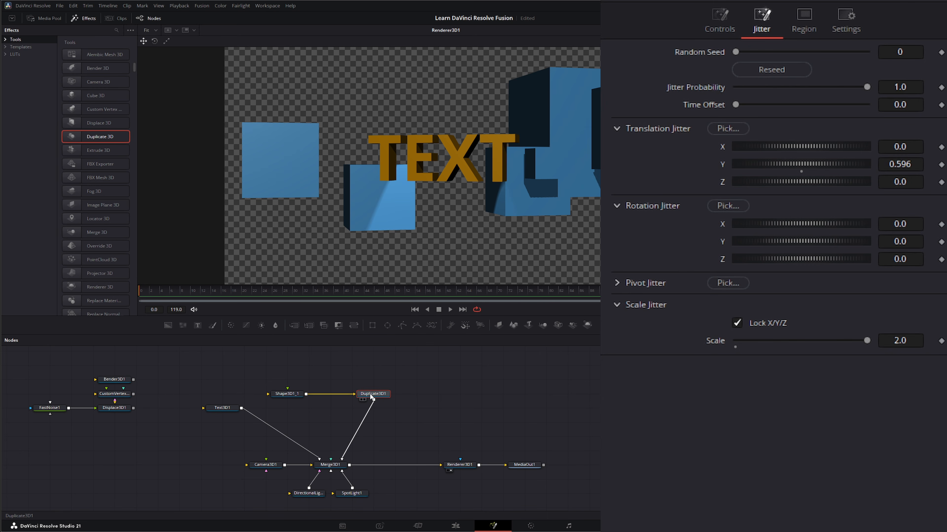
- Extract Duplicate3D1 from the flow and park it directly below Displace3D1
{"action": "left_click_drag", "start_coordinate": [371, 395], "coordinate": [396, 379]}
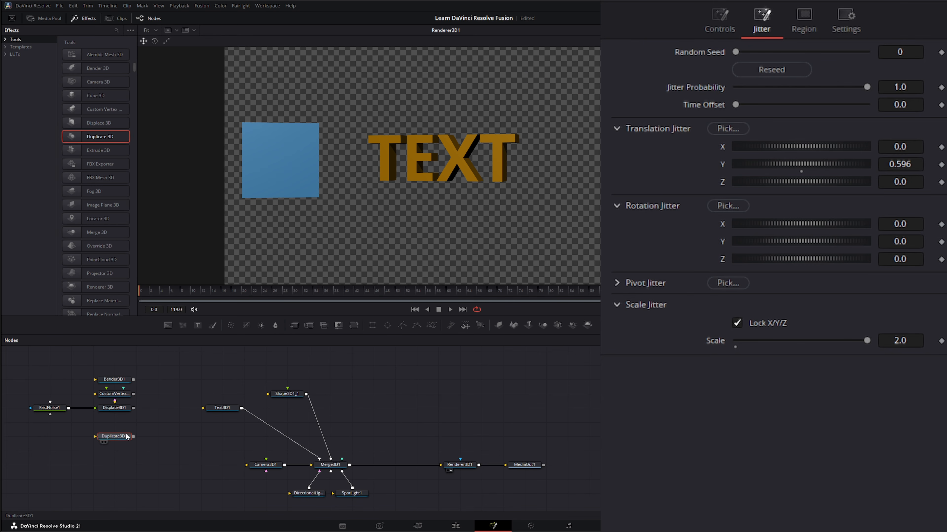
{"action": "left_click", "coordinate": [121, 426]}
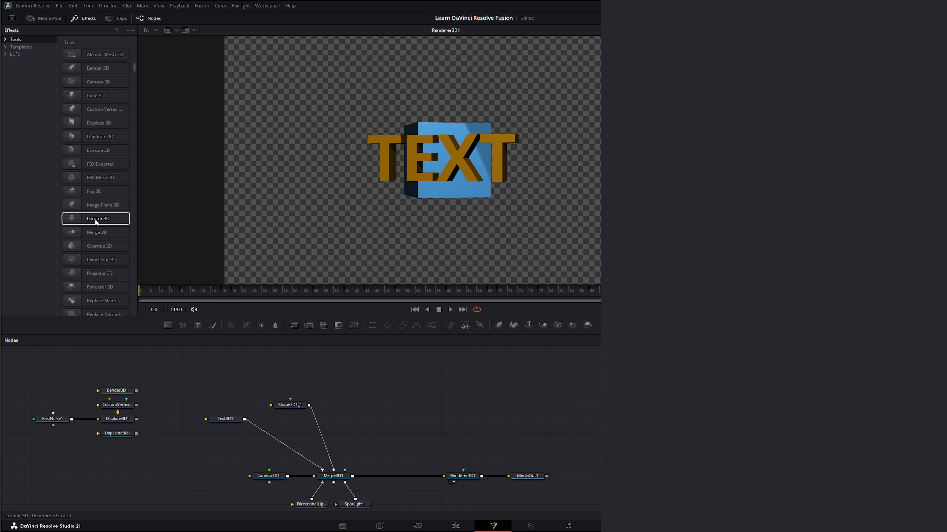
- Add a Locator 3D node beside Shape3D1_1 and connect the shape's output to it
{"action": "left_click", "coordinate": [113, 218]}
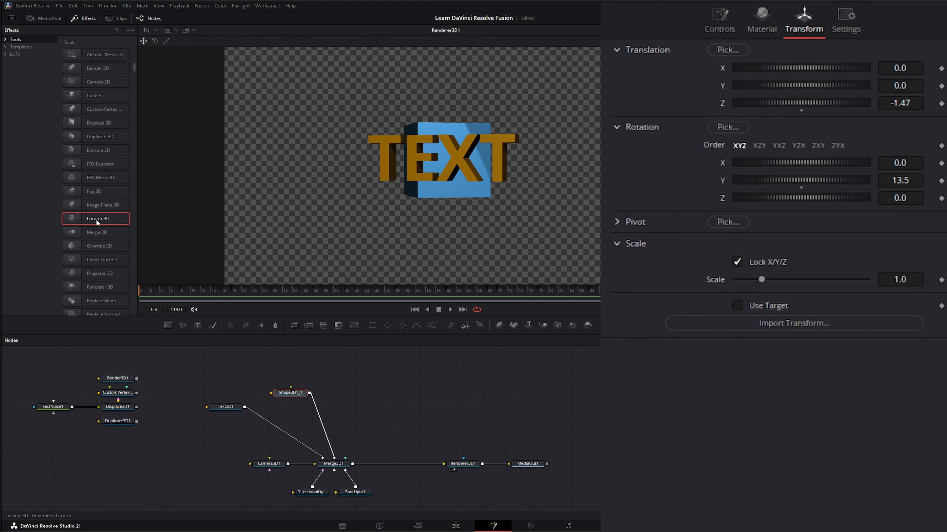
{"action": "left_click", "coordinate": [353, 402]}
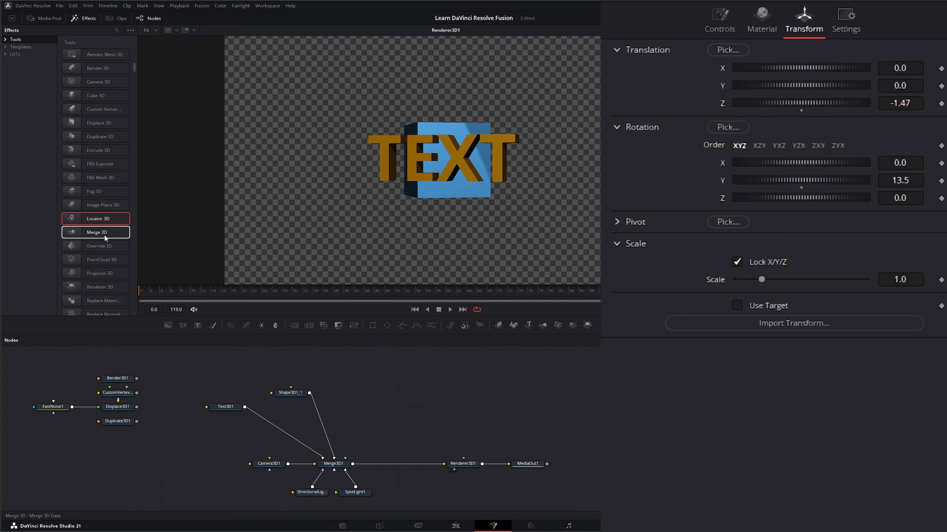
{"action": "left_click", "coordinate": [84, 218]}
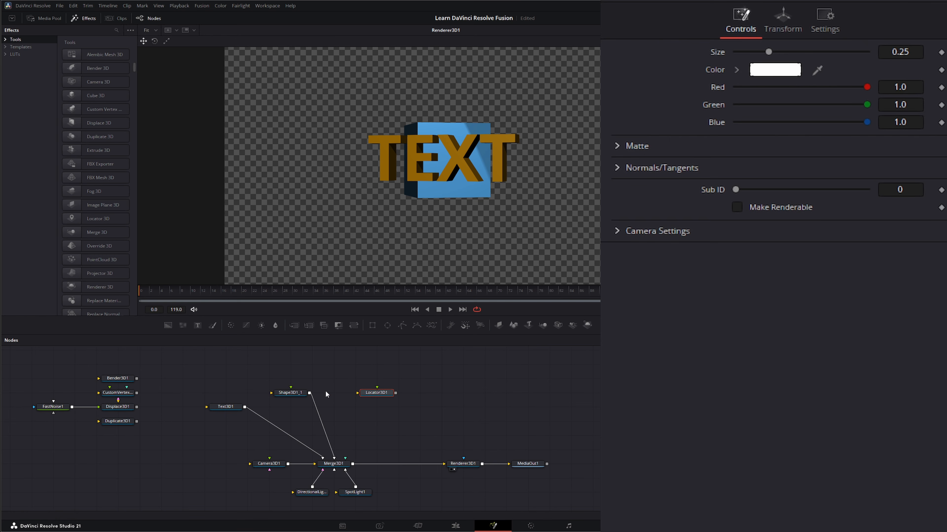
{"action": "left_click", "coordinate": [292, 393]}
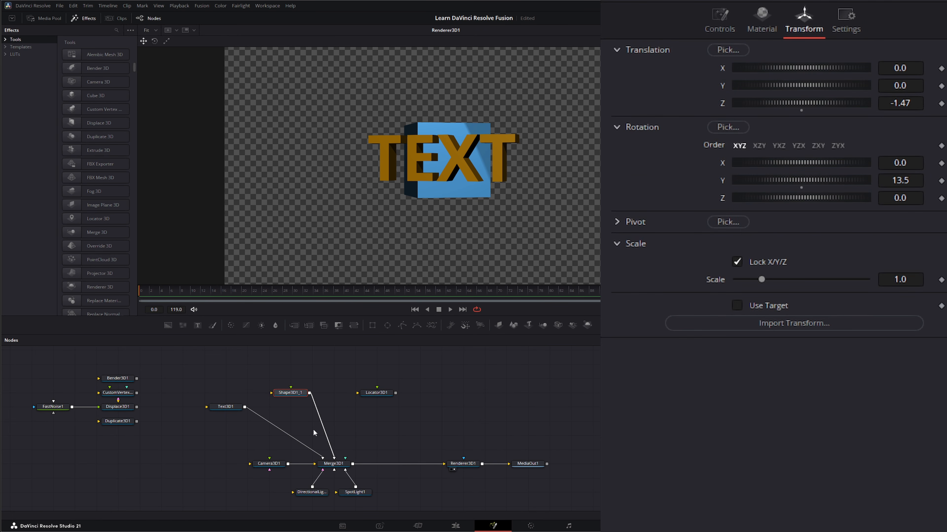
{"action": "left_click_drag", "start_coordinate": [310, 392], "coordinate": [381, 395]}
{"action": "left_click", "coordinate": [379, 393]}
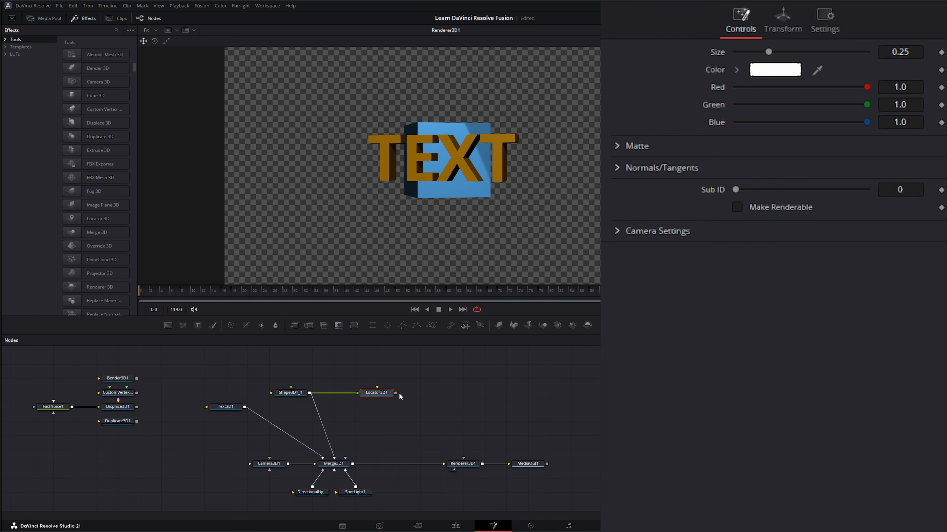
- Disconnect Locator3D1 from Shape3D1_1 and park it directly below Duplicate3D1
{"action": "left_click_drag", "start_coordinate": [396, 393], "coordinate": [556, 403]}
{"action": "left_click_drag", "start_coordinate": [378, 393], "coordinate": [180, 443]}
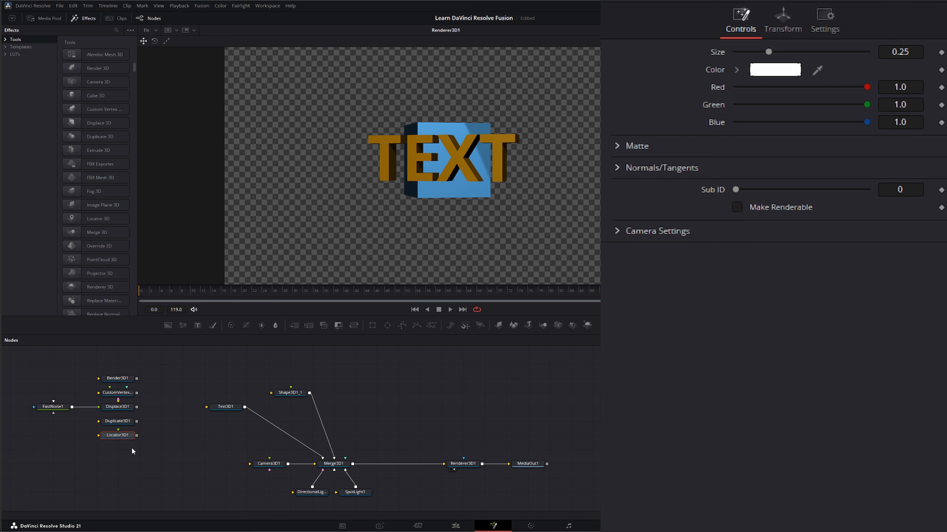
- Add an Override 3D node, place it beside Shape3D1_1, and move Text3D1 directly above Camera3D1
{"action": "left_click_drag", "start_coordinate": [82, 244], "coordinate": [437, 388]}
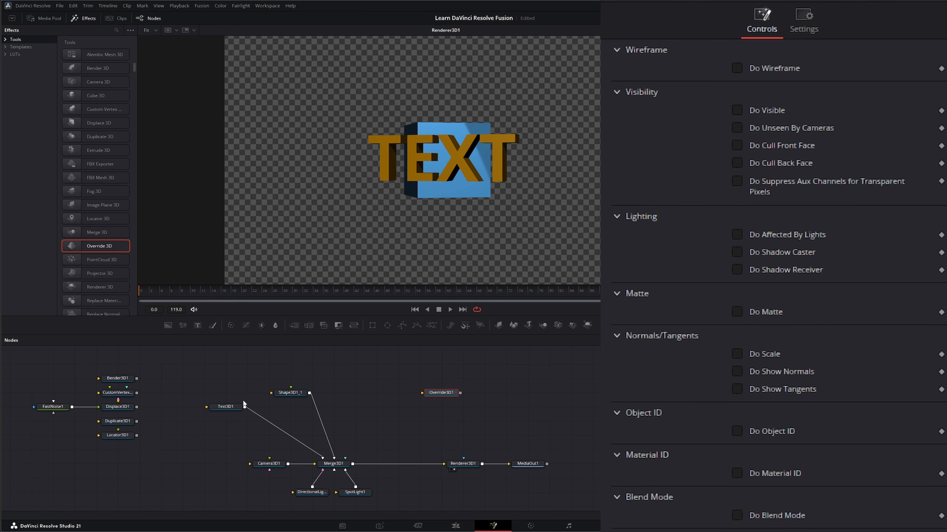
{"action": "left_click_drag", "start_coordinate": [230, 406], "coordinate": [273, 420]}
{"action": "left_click_drag", "start_coordinate": [443, 393], "coordinate": [379, 393]}
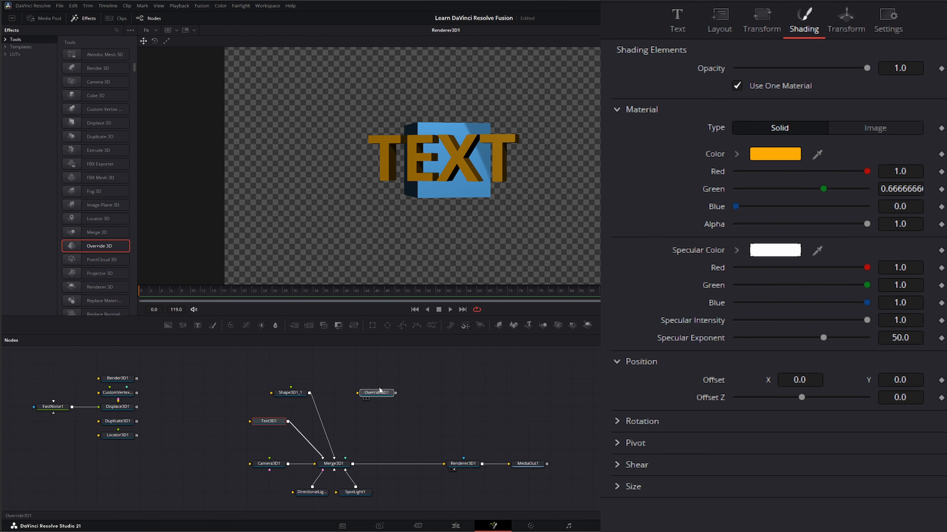
- Examine the transform settings of Shape3D1_1 and the projection and lens settings of Camera3D1
{"action": "left_click", "coordinate": [293, 396]}
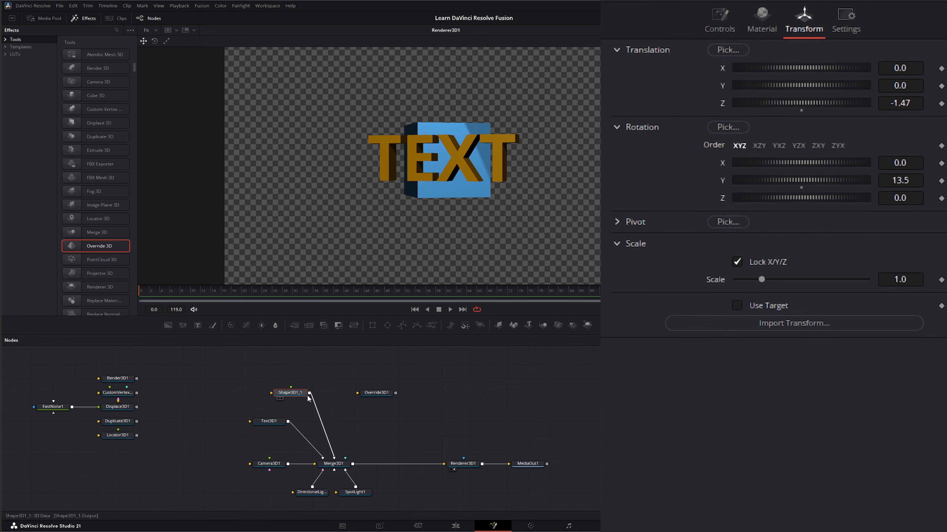
{"action": "left_click", "coordinate": [267, 467]}
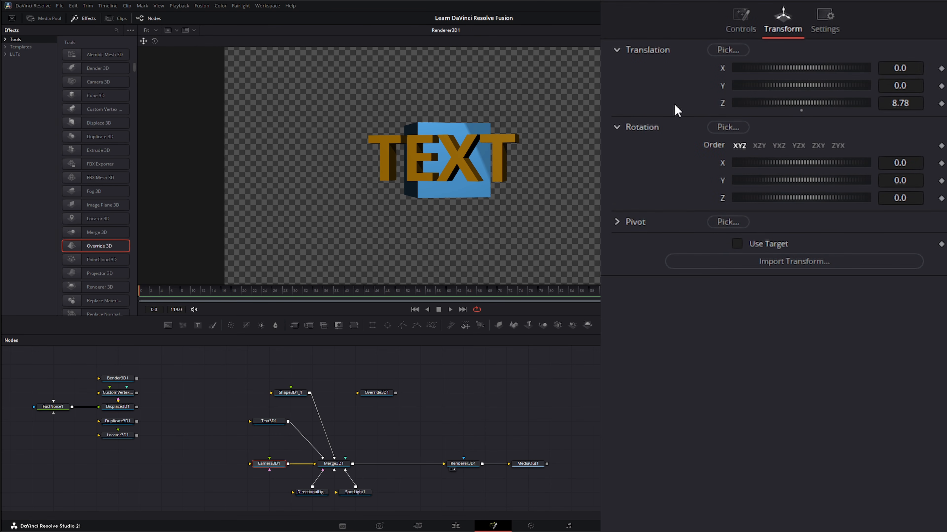
{"action": "left_click", "coordinate": [749, 15]}
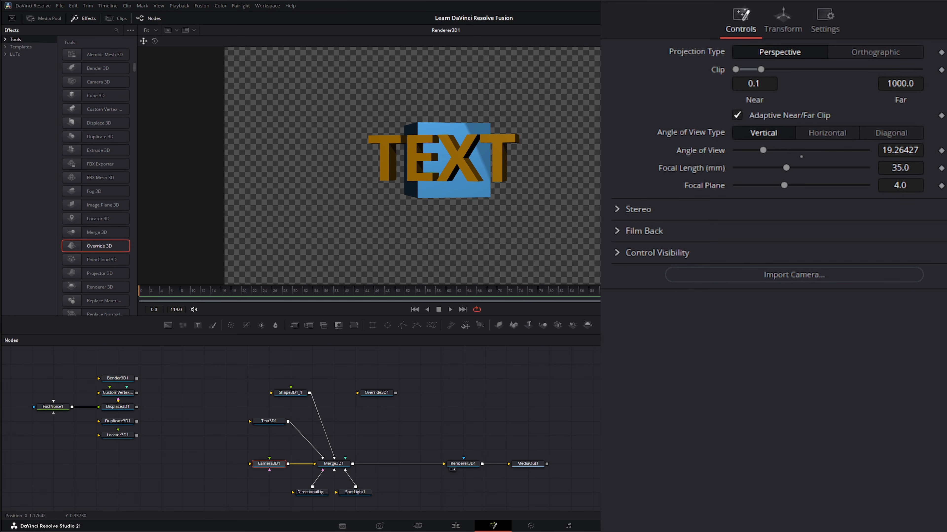
- Switch the Visible and Affected by Lights options of Shape3D1_1 off and back on to compare the render
{"action": "left_click", "coordinate": [290, 393]}
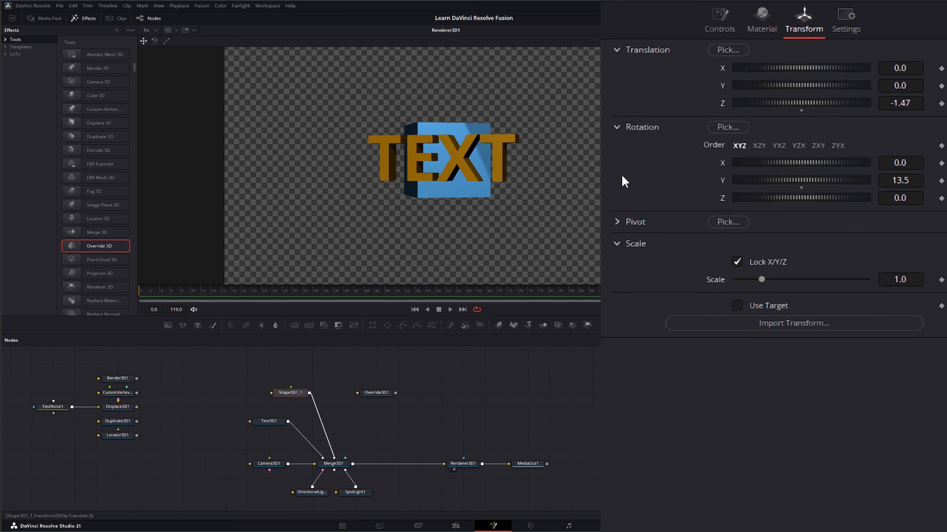
{"action": "left_click", "coordinate": [719, 18]}
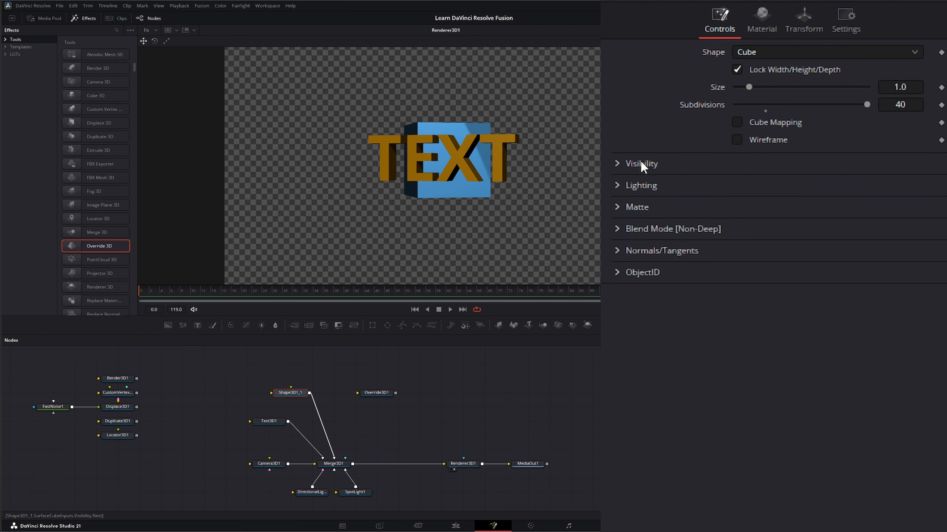
{"action": "left_click", "coordinate": [618, 186]}
{"action": "left_click", "coordinate": [617, 165]}
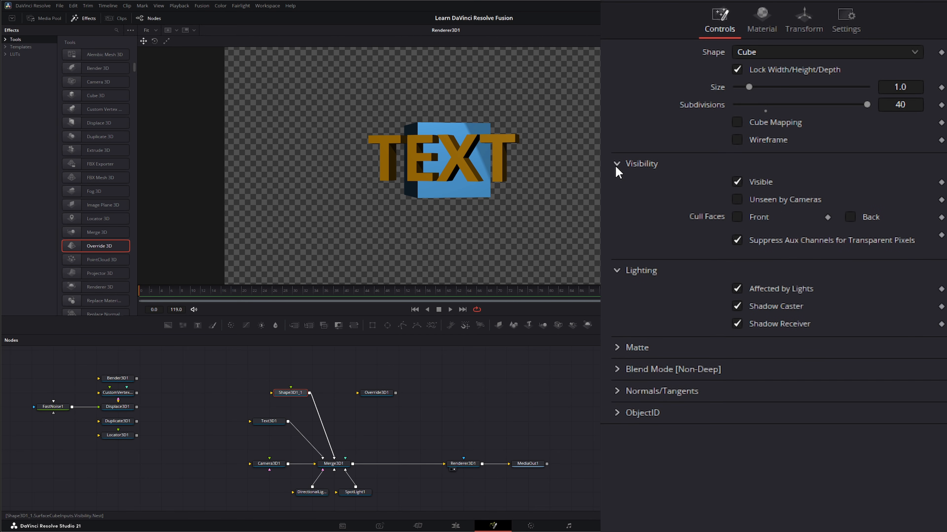
{"action": "left_click", "coordinate": [737, 182]}
{"action": "left_click", "coordinate": [737, 182]}
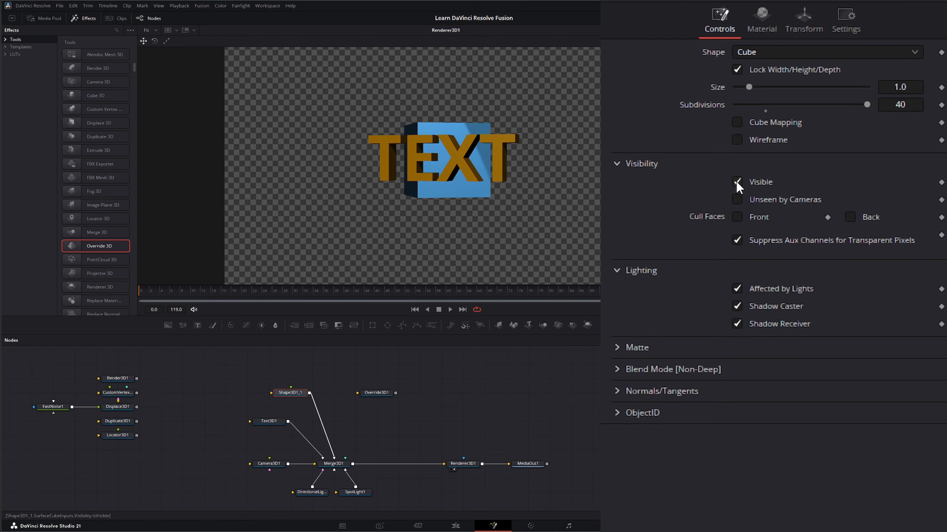
{"action": "left_click", "coordinate": [737, 290]}
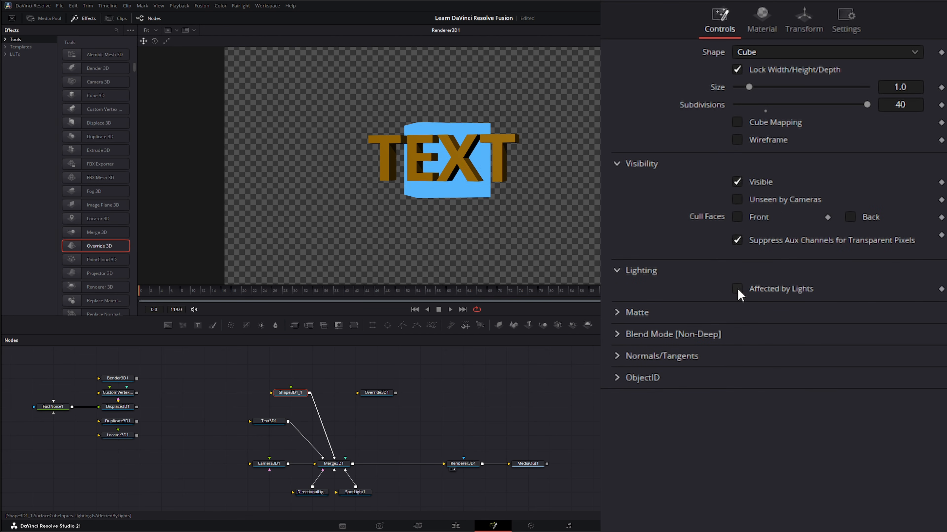
{"action": "left_click", "coordinate": [737, 290]}
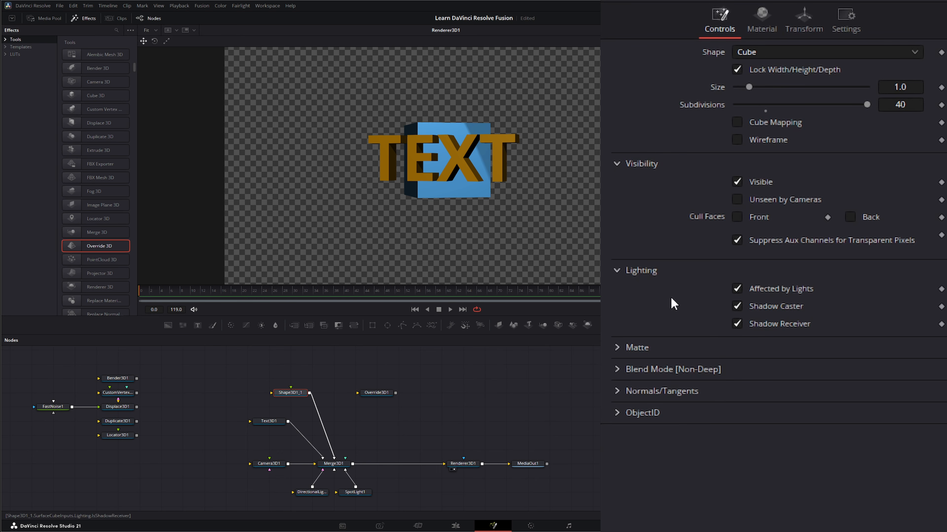
{"action": "left_click", "coordinate": [614, 163]}
{"action": "left_click", "coordinate": [616, 186]}
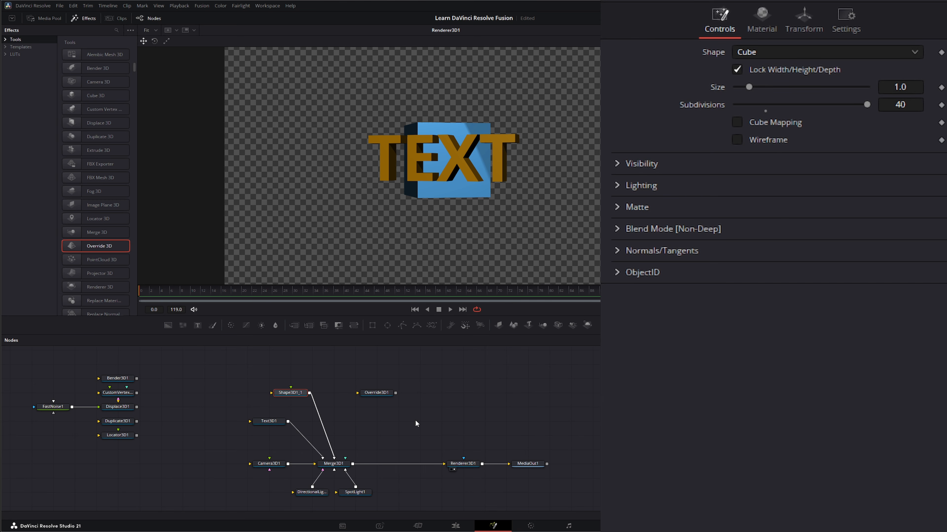
- Move Shape3D1_1 directly above Text3D1 and view the main settings of both nodes
{"action": "left_click_drag", "start_coordinate": [297, 393], "coordinate": [276, 378]}
{"action": "left_click_drag", "start_coordinate": [234, 406], "coordinate": [284, 430]}
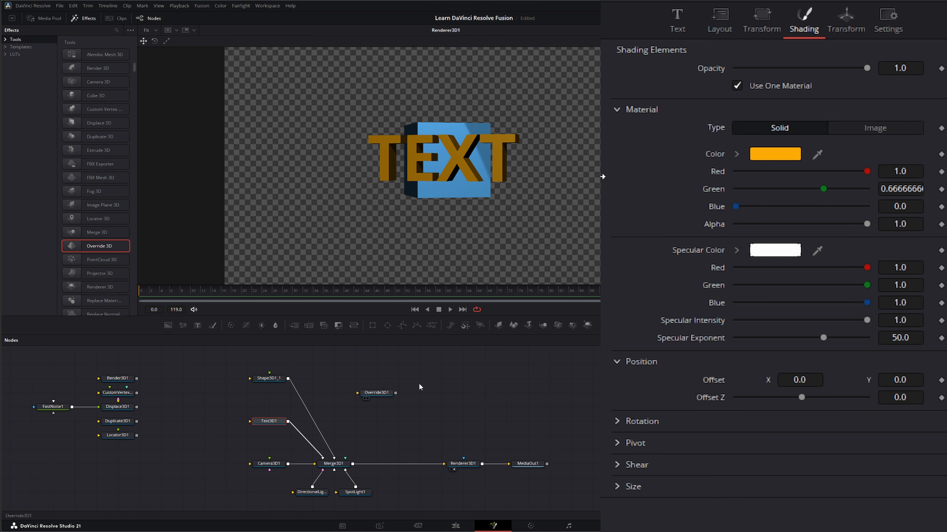
{"action": "left_click", "coordinate": [678, 17]}
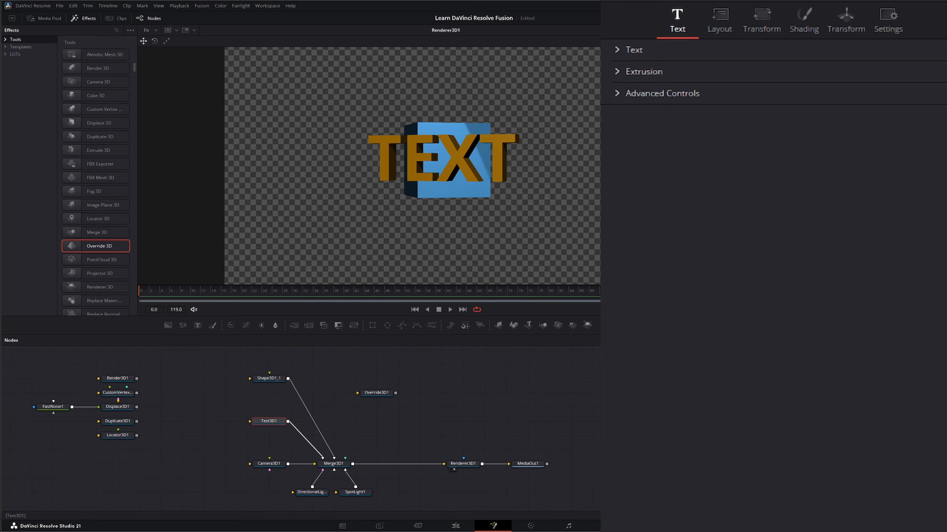
{"action": "left_click", "coordinate": [268, 379]}
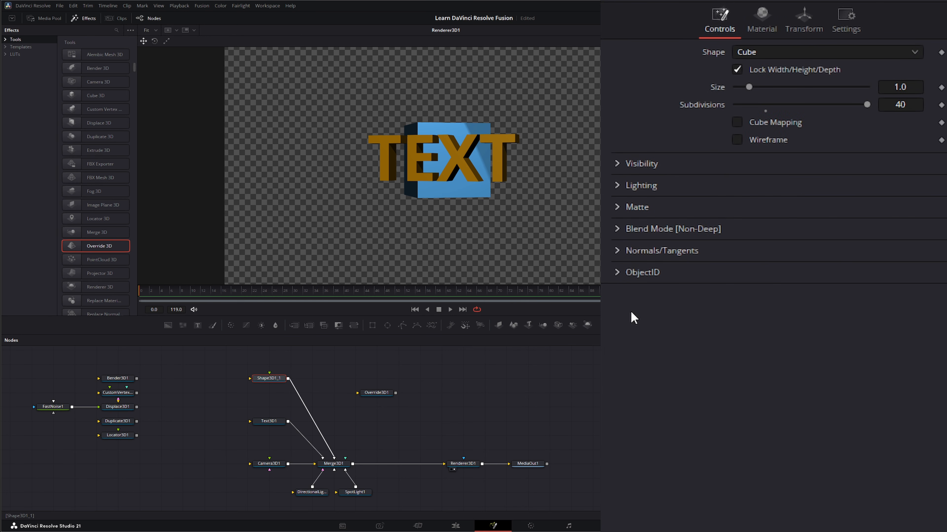
- Move Text3D1 slightly away from Merge3D1 and insert Override3D1 into the connection between them
{"action": "left_click", "coordinate": [378, 394]}
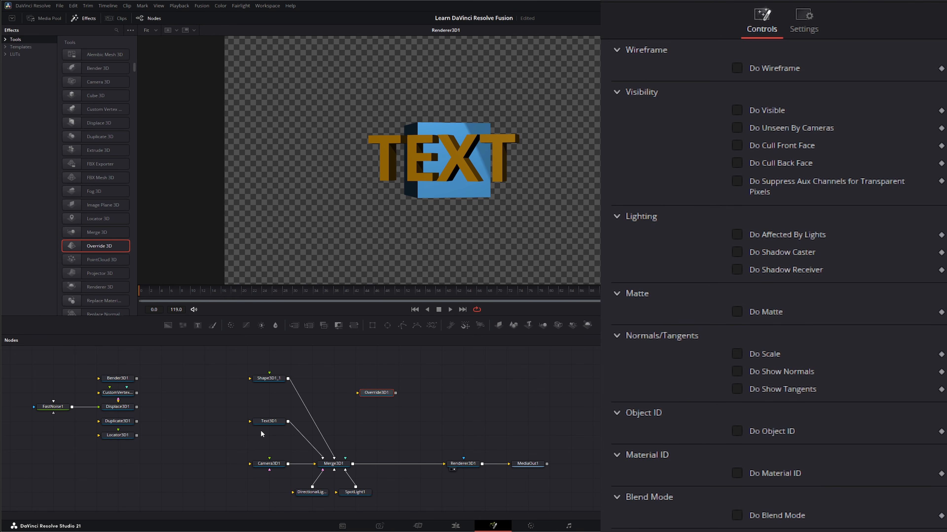
{"action": "left_click_drag", "start_coordinate": [269, 421], "coordinate": [247, 421]}
{"action": "left_click", "coordinate": [382, 395]}
{"action": "left_click_drag", "start_coordinate": [378, 394], "coordinate": [292, 437]}
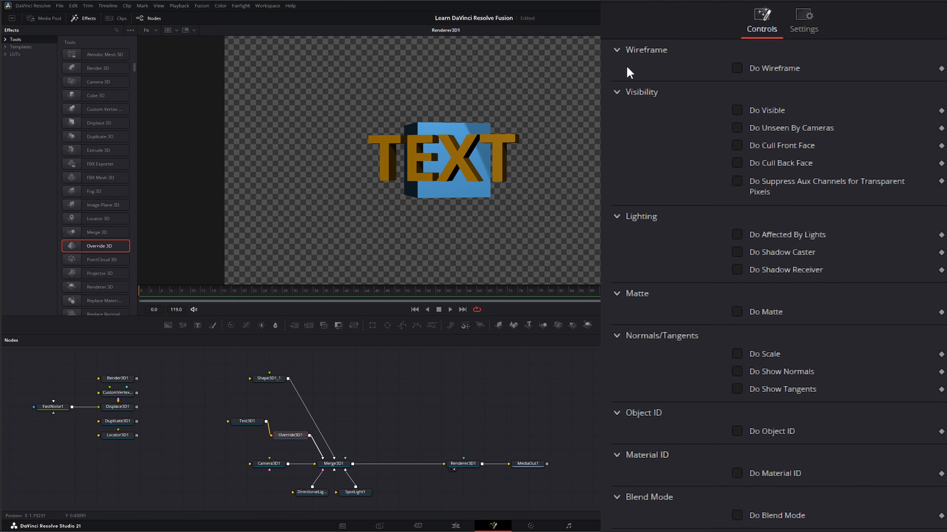
- Enable Do Visible on Override3D1 and toggle its Visible option, leaving it on
{"action": "left_click", "coordinate": [737, 111]}
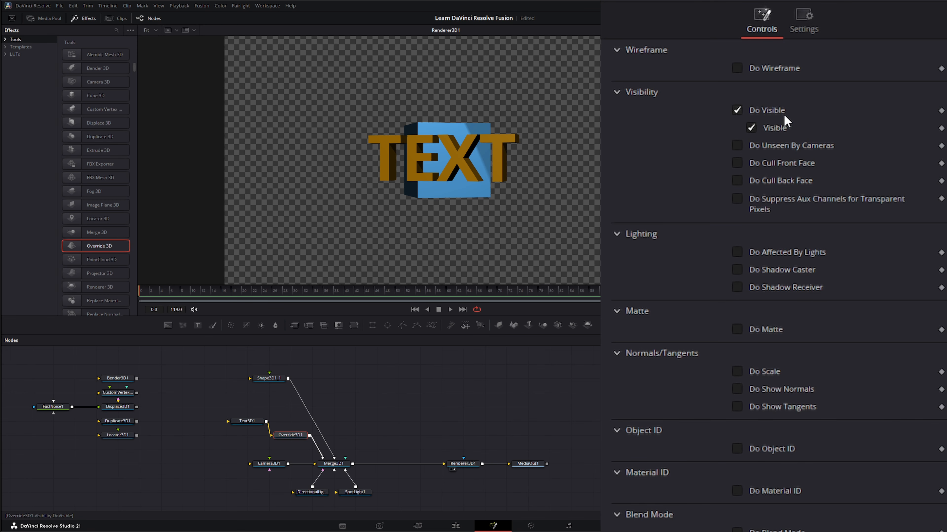
{"action": "left_click", "coordinate": [754, 127]}
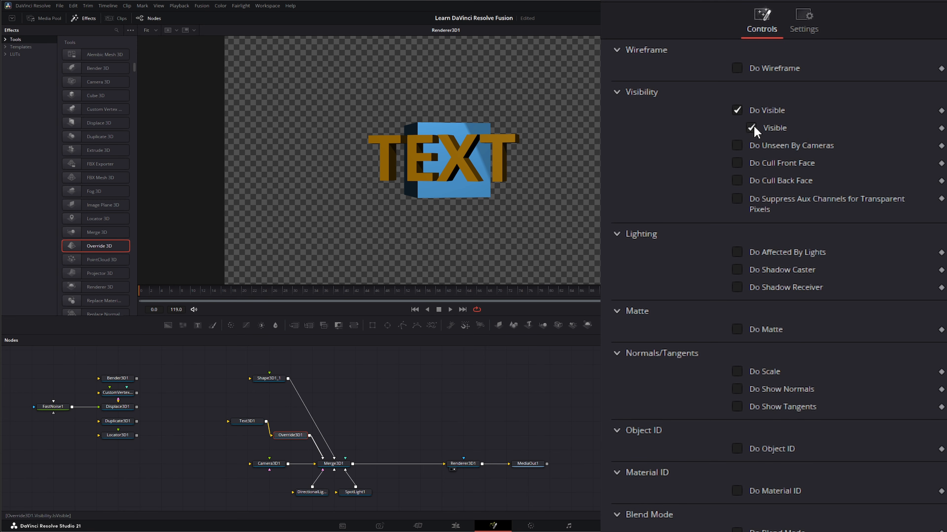
{"action": "left_click", "coordinate": [753, 127]}
{"action": "left_click", "coordinate": [754, 127]}
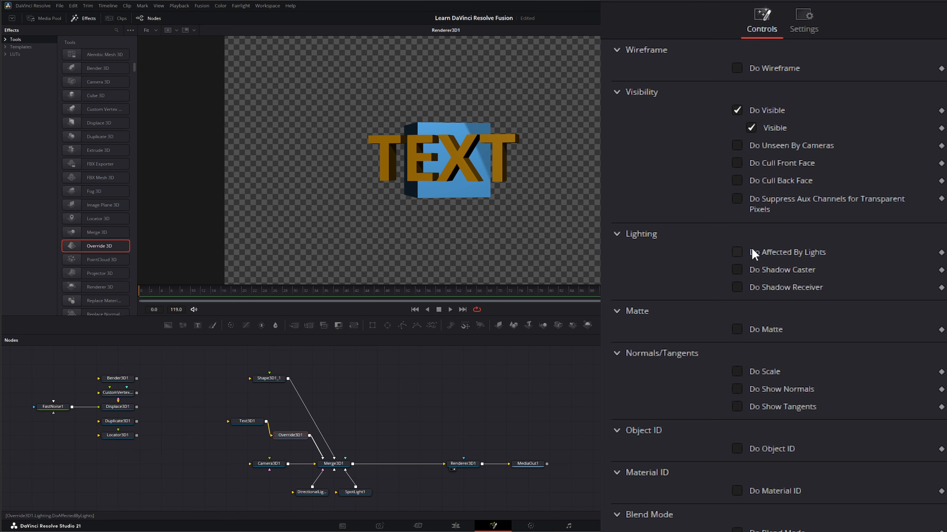
- Enable Do Affected By Lights on Override3D1 and toggle its Affected by Lights option, leaving it on
{"action": "left_click", "coordinate": [737, 253]}
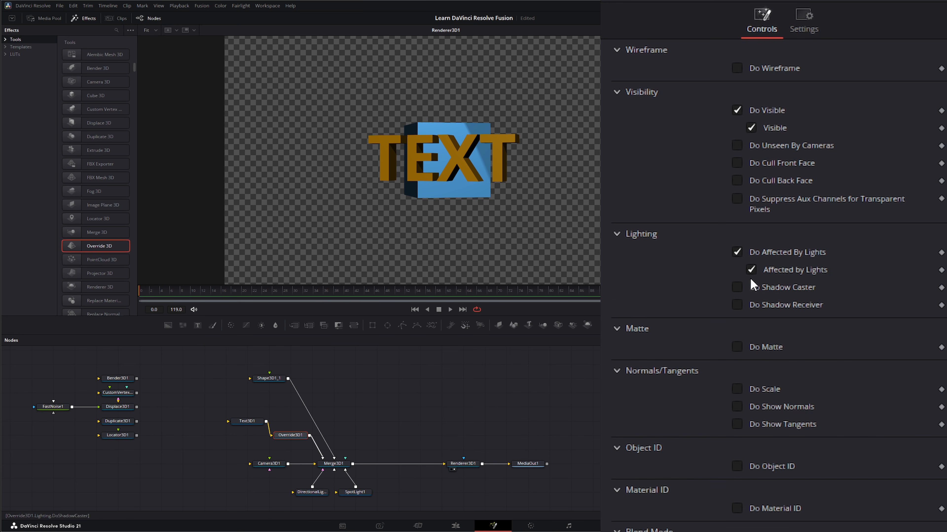
{"action": "left_click", "coordinate": [751, 269]}
{"action": "left_click", "coordinate": [751, 270]}
{"action": "left_click", "coordinate": [750, 269]}
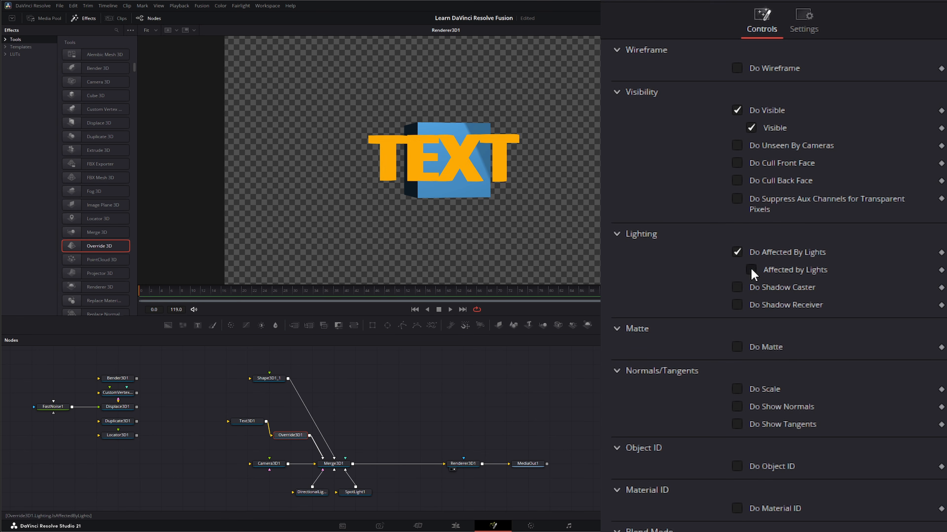
{"action": "left_click", "coordinate": [751, 270]}
- Enable Do Shadow Caster on Override3D1, leaving Do Shadow Receiver off
{"action": "left_click", "coordinate": [738, 305]}
{"action": "left_click", "coordinate": [739, 305]}
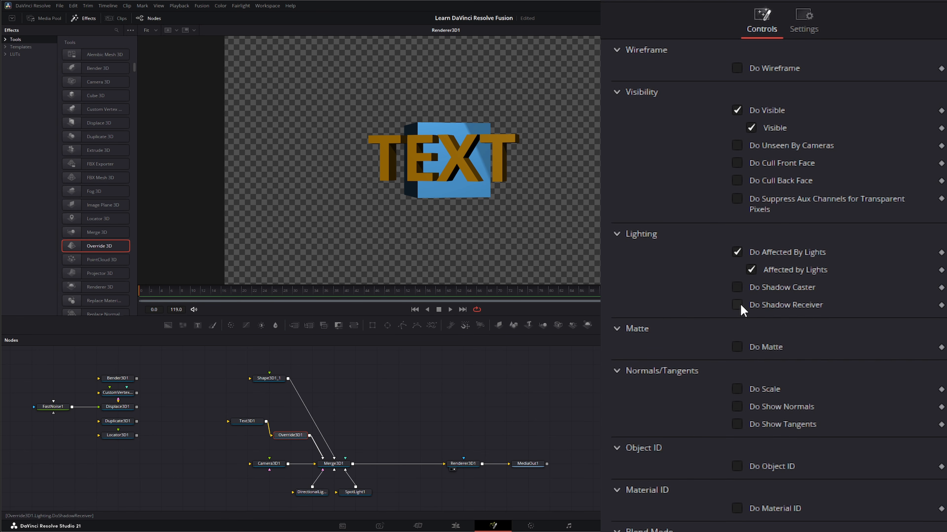
{"action": "left_click", "coordinate": [738, 288]}
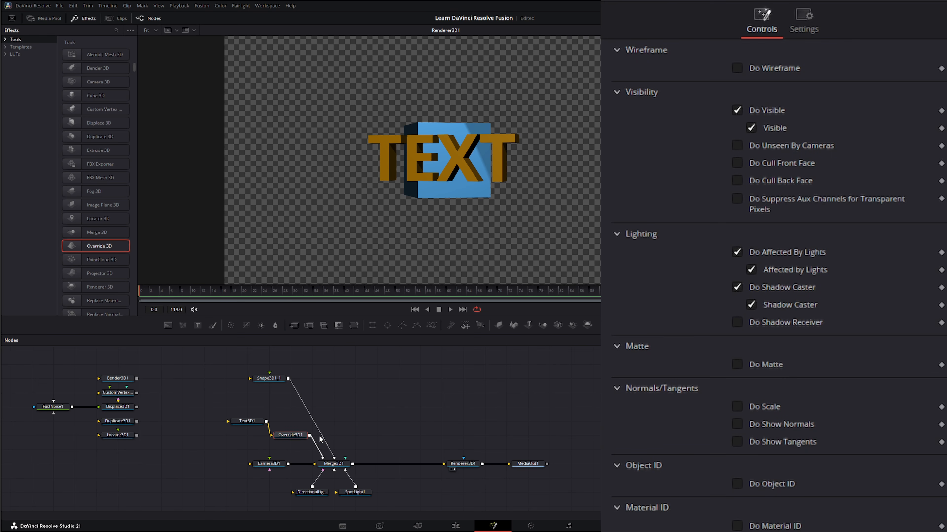
- Detach Override3D1 from the text branch, move it directly above Renderer3D1, and align Shape3D1_1 directly above Text3D1
{"action": "left_click_drag", "start_coordinate": [295, 435], "coordinate": [398, 406]}
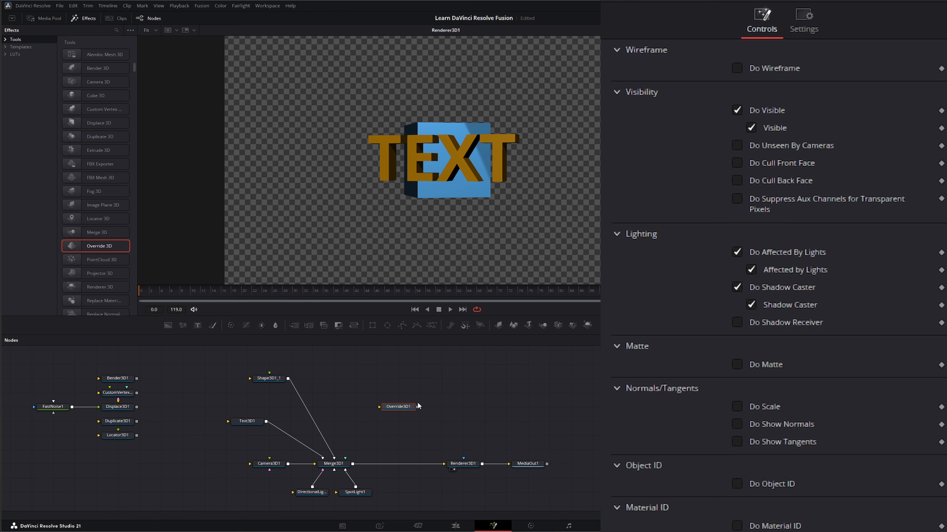
{"action": "left_click", "coordinate": [269, 379]}
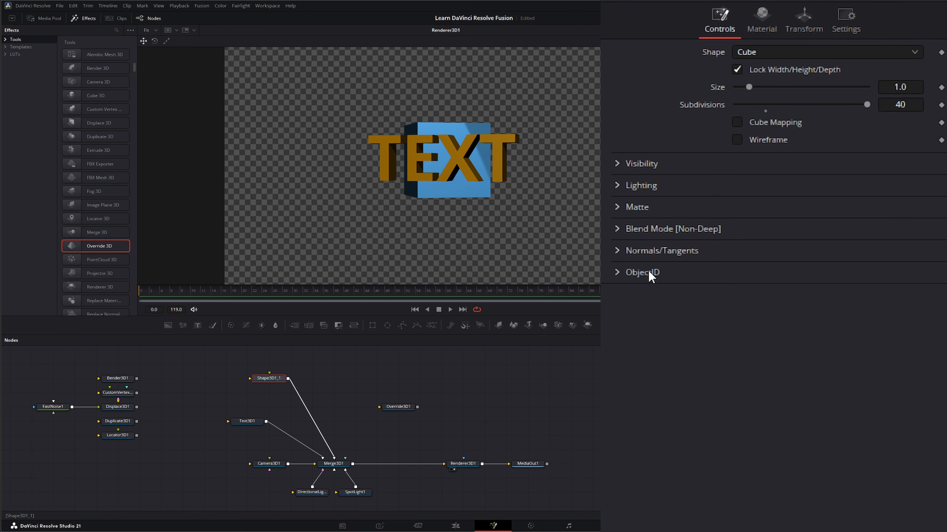
{"action": "left_click", "coordinate": [396, 406]}
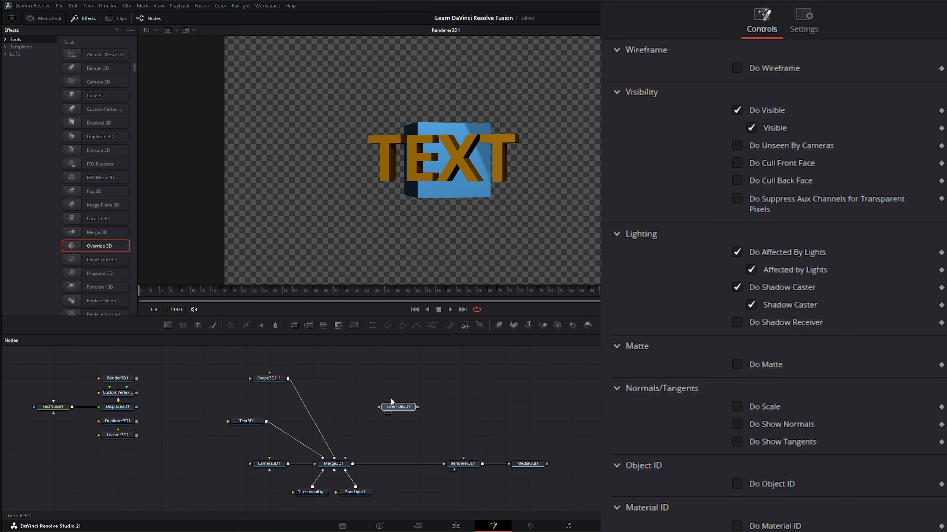
{"action": "left_click_drag", "start_coordinate": [390, 402], "coordinate": [410, 394]}
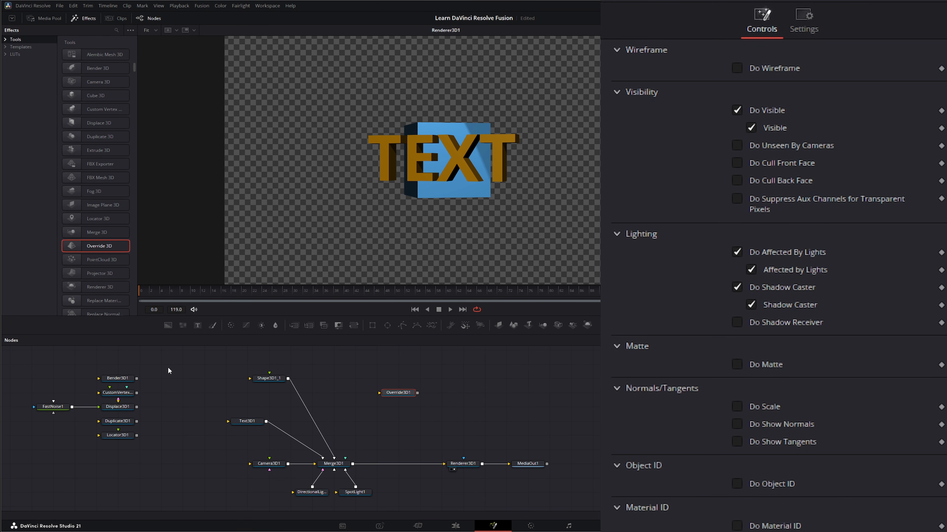
{"action": "left_click_drag", "start_coordinate": [268, 379], "coordinate": [245, 379]}
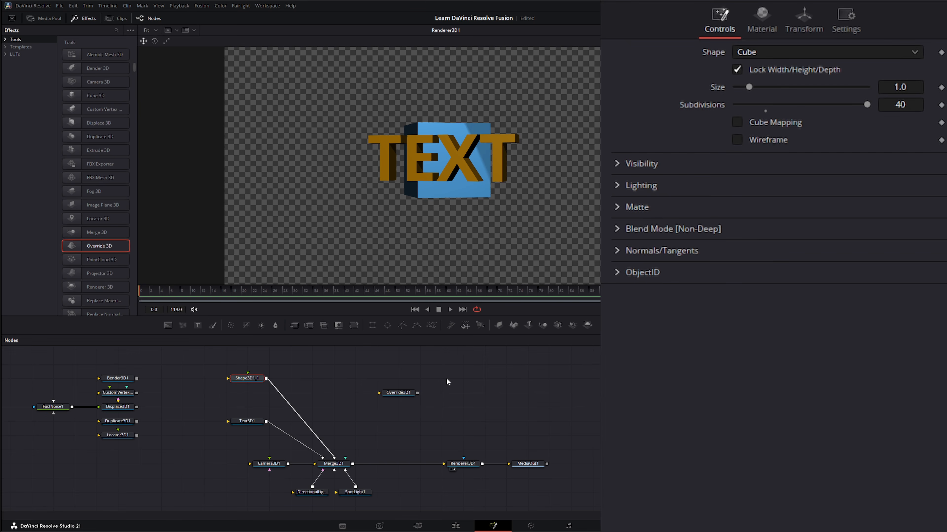
{"action": "left_click_drag", "start_coordinate": [398, 393], "coordinate": [463, 378]}
- Compare the visibility options of Shape3D1_1 with the Do Visible override on Override3D1
{"action": "left_click", "coordinate": [617, 164]}
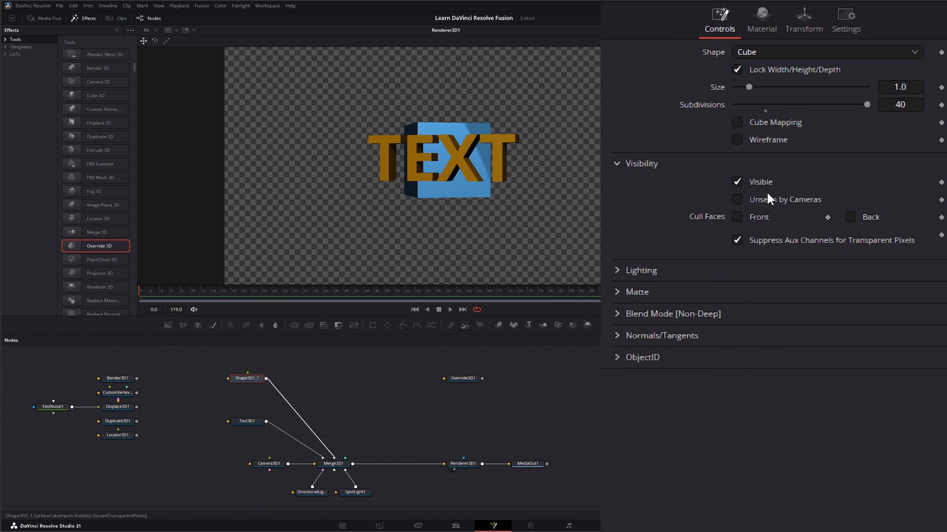
{"action": "left_click", "coordinate": [618, 163]}
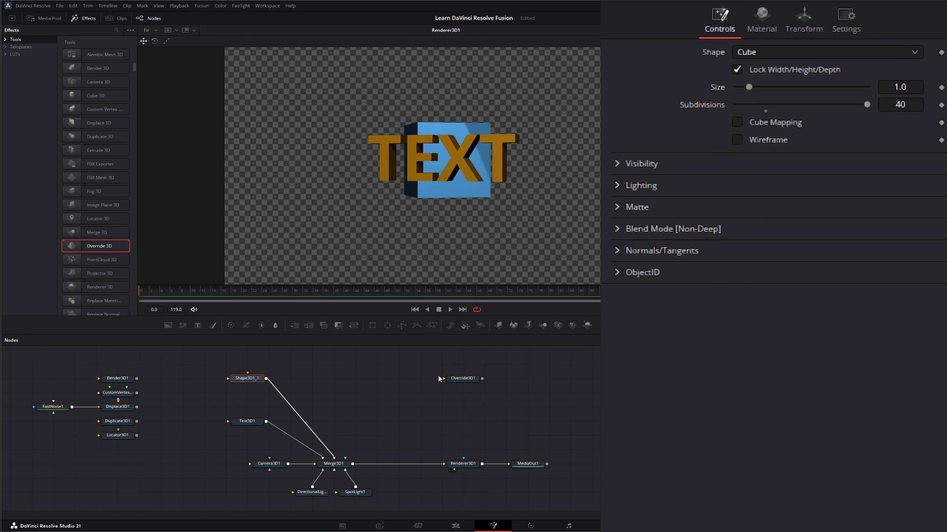
{"action": "left_click", "coordinate": [464, 378]}
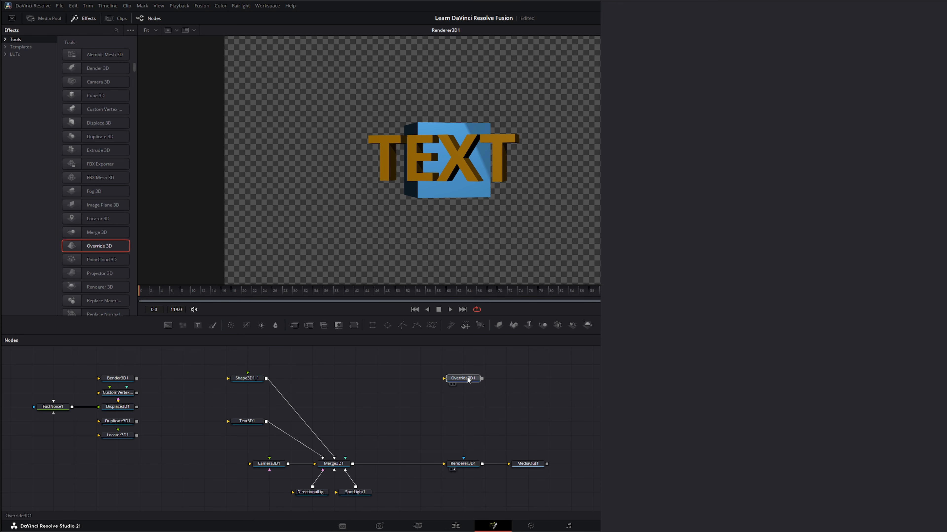
{"action": "left_click", "coordinate": [737, 110]}
{"action": "left_click", "coordinate": [737, 110]}
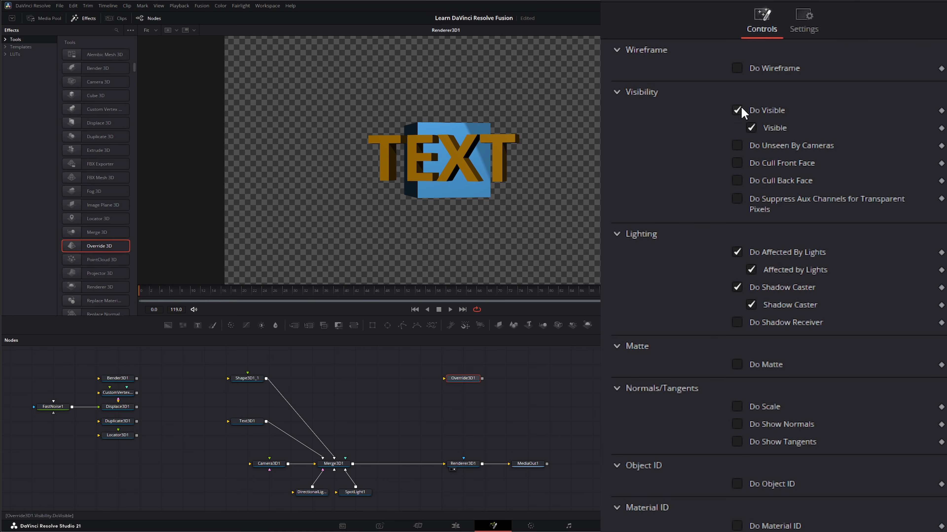
- Park Override3D1 directly below Locator3D1 and add a Replace Normals 3D node to the right of Shape3D1_1
{"action": "left_click_drag", "start_coordinate": [470, 379], "coordinate": [119, 449]}
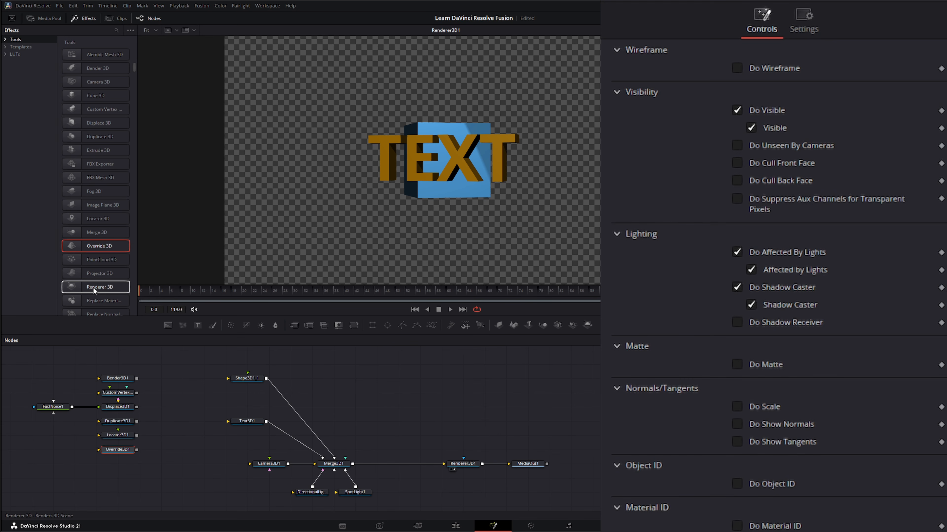
{"action": "scroll", "coordinate": [102, 289], "scroll_direction": "down", "scroll_amount": 3}
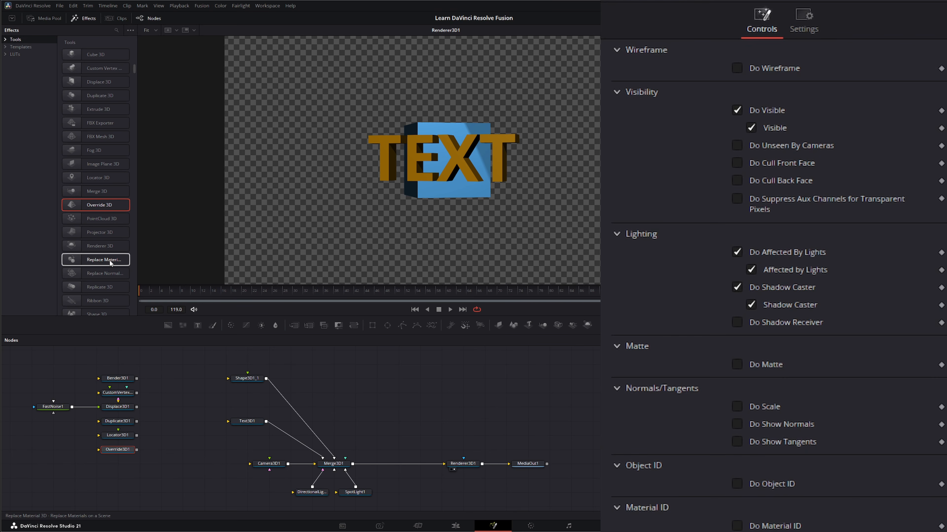
{"action": "scroll", "coordinate": [107, 260], "scroll_direction": "down", "scroll_amount": 2}
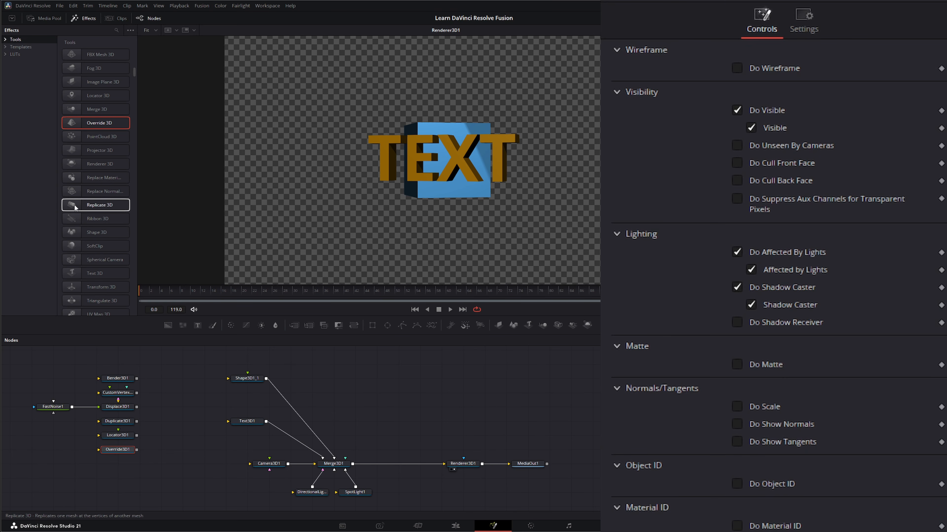
{"action": "left_click_drag", "start_coordinate": [89, 177], "coordinate": [389, 375]}
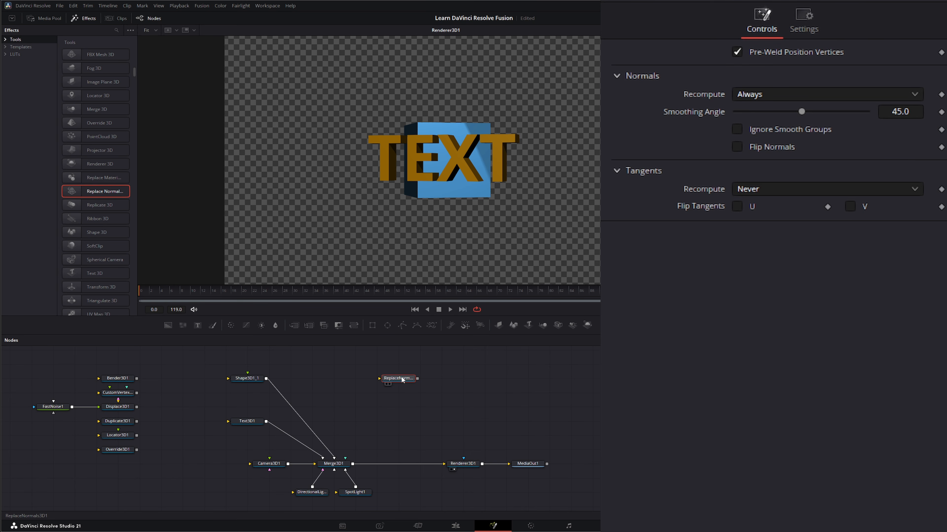
{"action": "left_click_drag", "start_coordinate": [402, 379], "coordinate": [422, 379]}
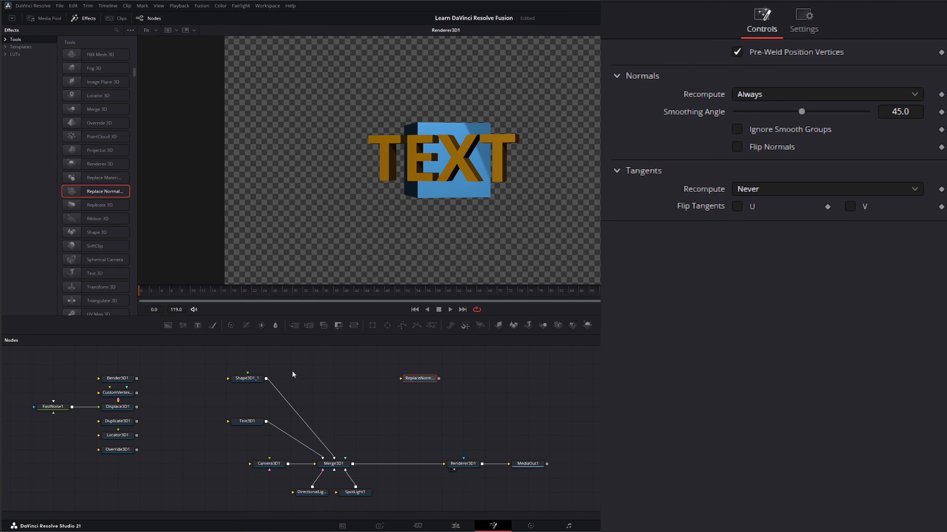
- Change Shape3D1_1 to a Cylinder and rotate it to 61.8 on X and 24.4 on Y
{"action": "left_click", "coordinate": [243, 381]}
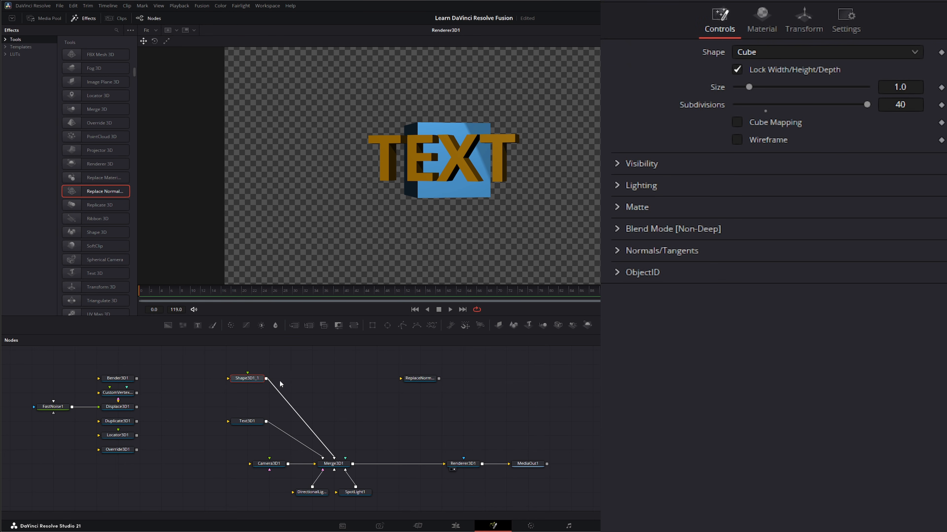
{"action": "left_click", "coordinate": [747, 53]}
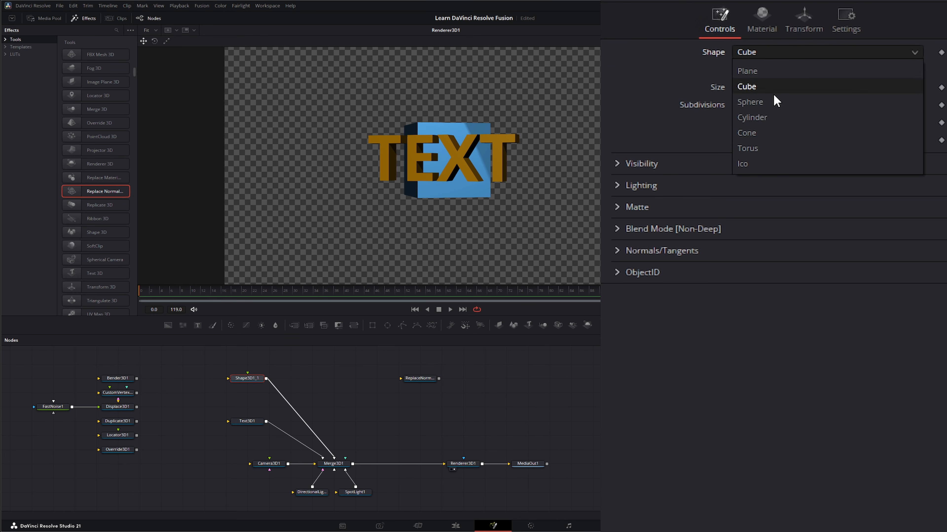
{"action": "left_click", "coordinate": [774, 118]}
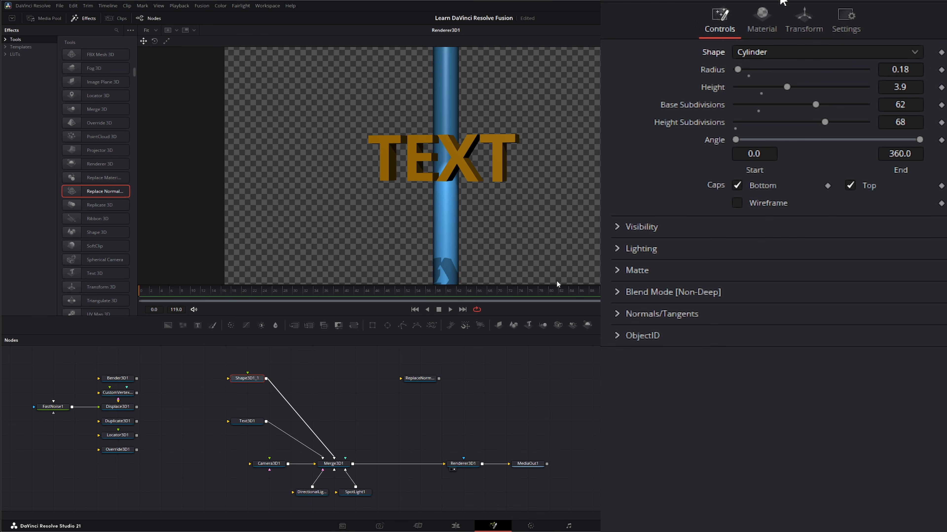
{"action": "left_click", "coordinate": [804, 20]}
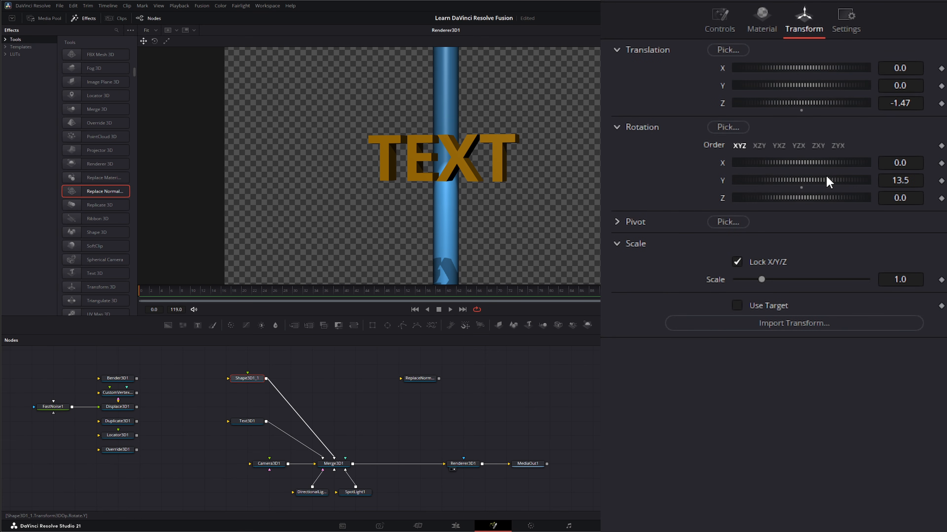
{"action": "mouse_move", "coordinate": [827, 180]}
{"action": "left_mouse_down"}
{"action": "mouse_move", "coordinate": [802, 190]}
{"action": "mouse_move", "coordinate": [833, 184]}
{"action": "left_mouse_up"}
{"action": "left_click_drag", "start_coordinate": [791, 162], "coordinate": [812, 158]}
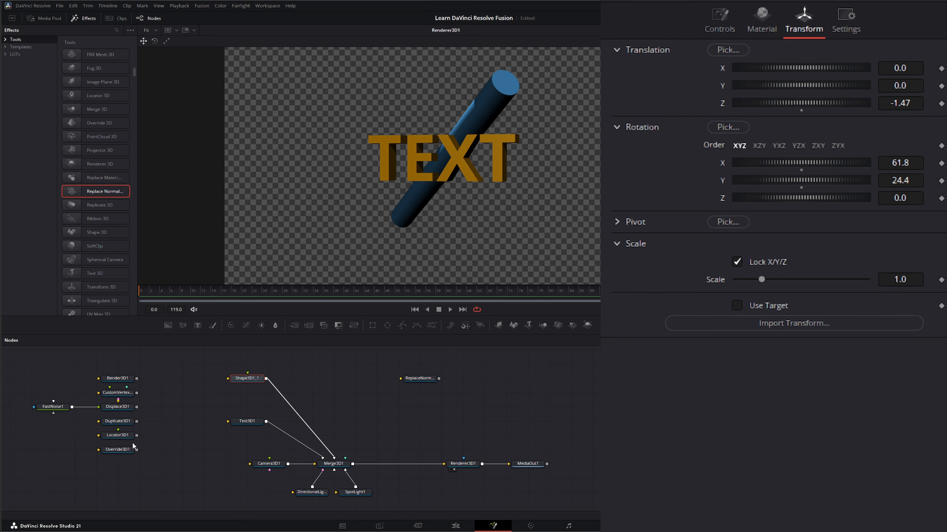
- Insert Displace3D1 with its FastNoise1 input between Shape3D1_1 and Merge3D1, and play back the displaced cylinder up close
{"action": "left_click_drag", "start_coordinate": [44, 416], "coordinate": [321, 367]}
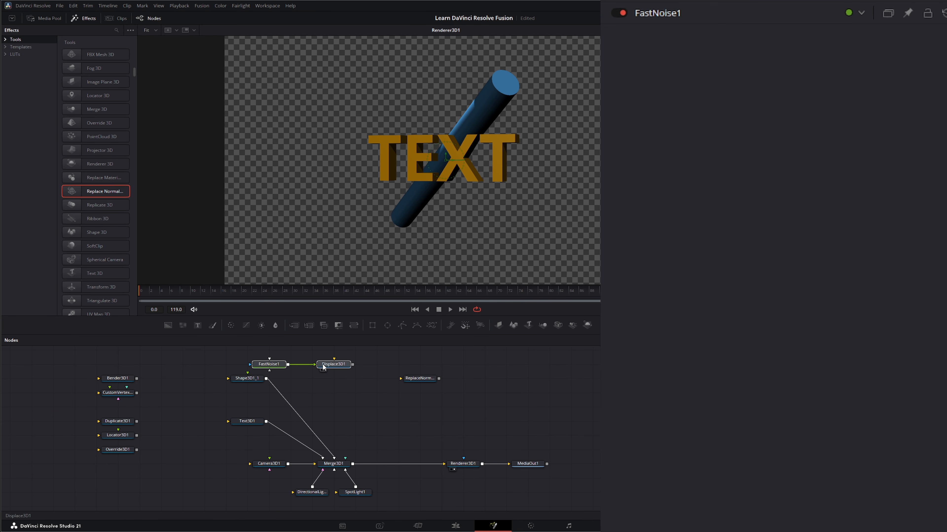
{"action": "left_click", "coordinate": [320, 394]}
{"action": "mouse_move", "coordinate": [266, 378]}
{"action": "left_mouse_down"}
{"action": "mouse_move", "coordinate": [332, 359]}
{"action": "mouse_move", "coordinate": [349, 367]}
{"action": "mouse_move", "coordinate": [335, 461]}
{"action": "left_mouse_up"}
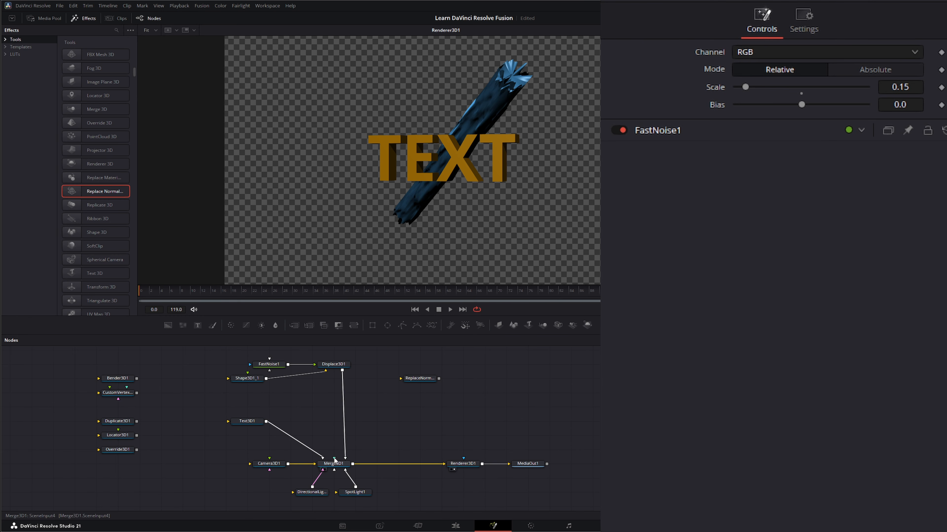
{"action": "scroll", "coordinate": [529, 100], "scroll_direction": "up", "scroll_amount": 5}
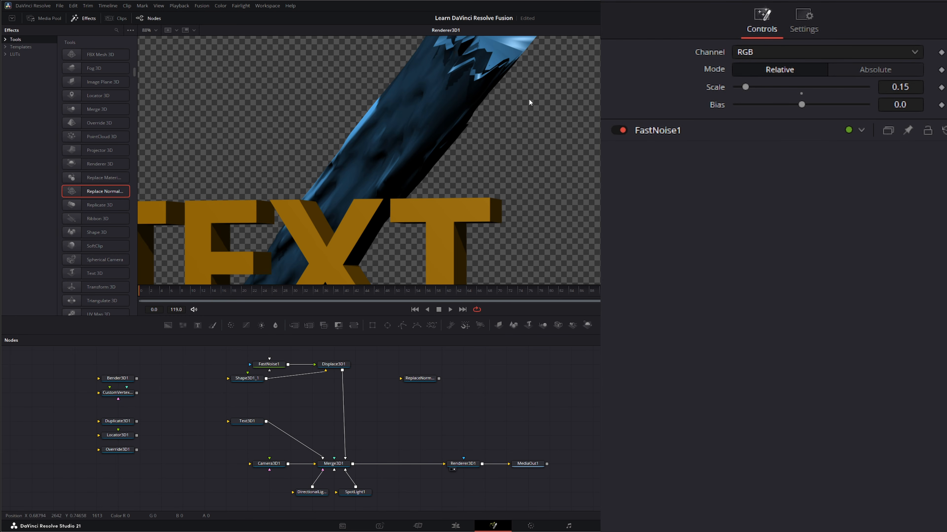
{"action": "left_click_drag", "start_coordinate": [525, 97], "coordinate": [481, 195]}
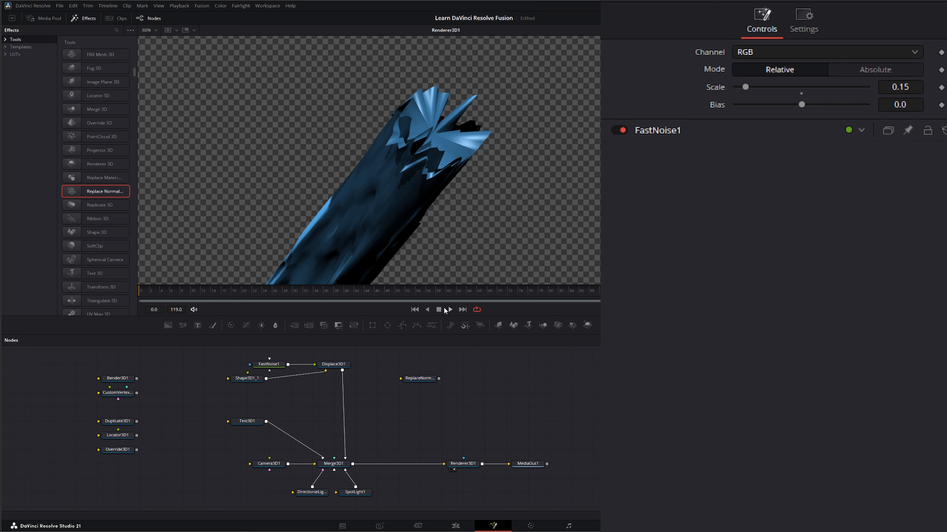
{"action": "left_click", "coordinate": [450, 310]}
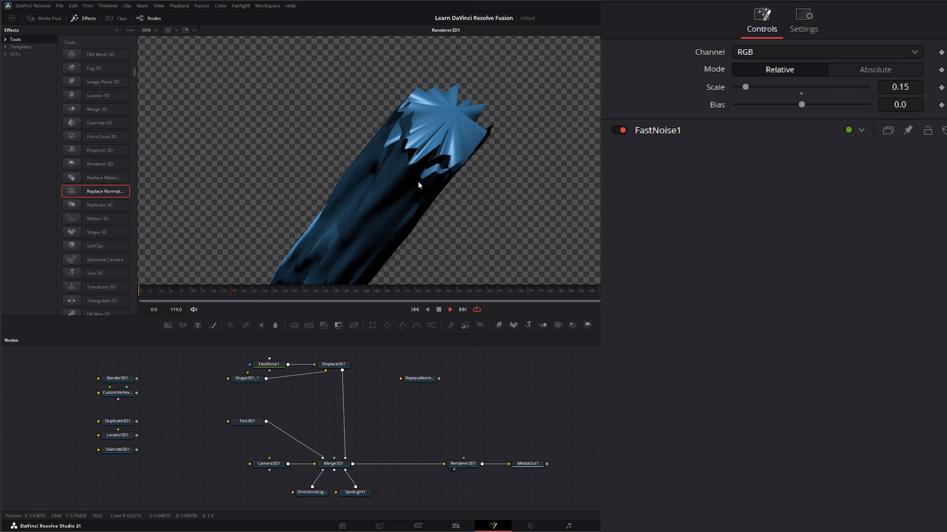
{"action": "left_click", "coordinate": [438, 310]}
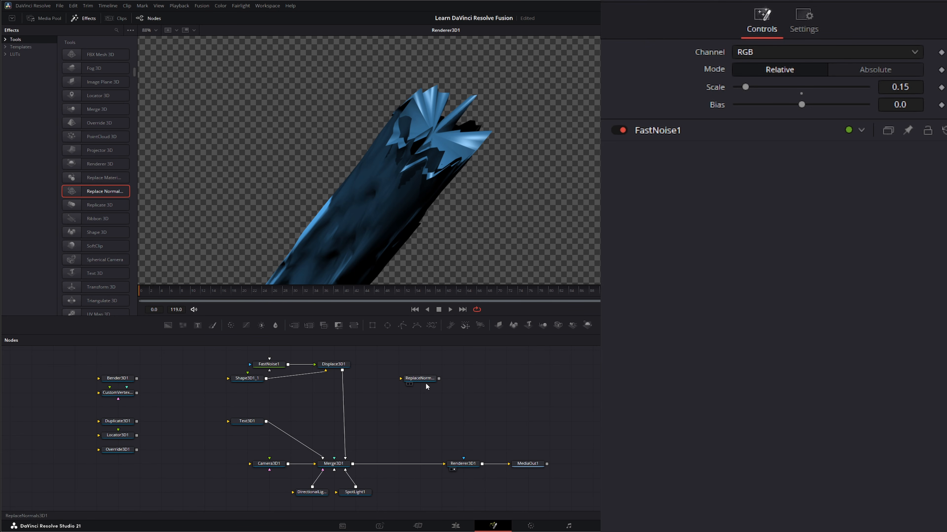
- Try ReplaceNormals3D1 between Displace3D1 and Merge3D1 during playback, and pull it out of the branch again
{"action": "left_click_drag", "start_coordinate": [418, 380], "coordinate": [363, 414]}
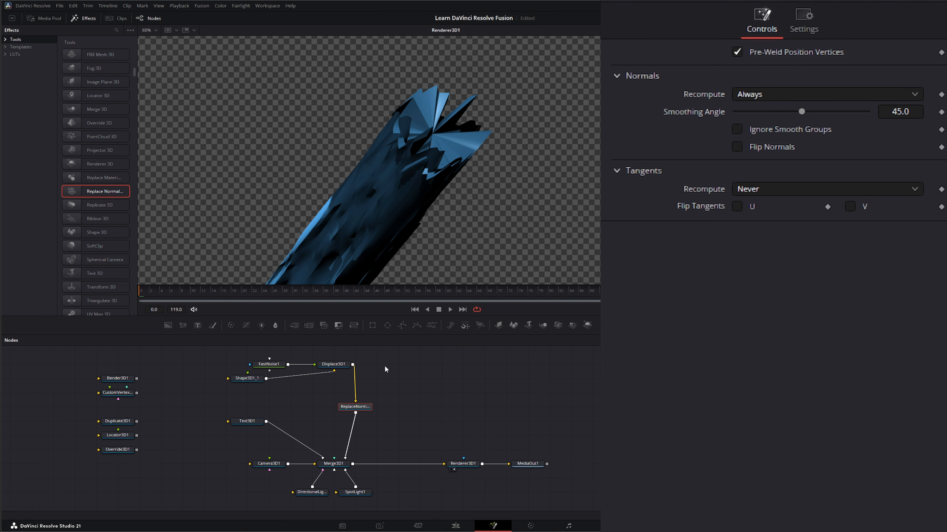
{"action": "left_click", "coordinate": [450, 310]}
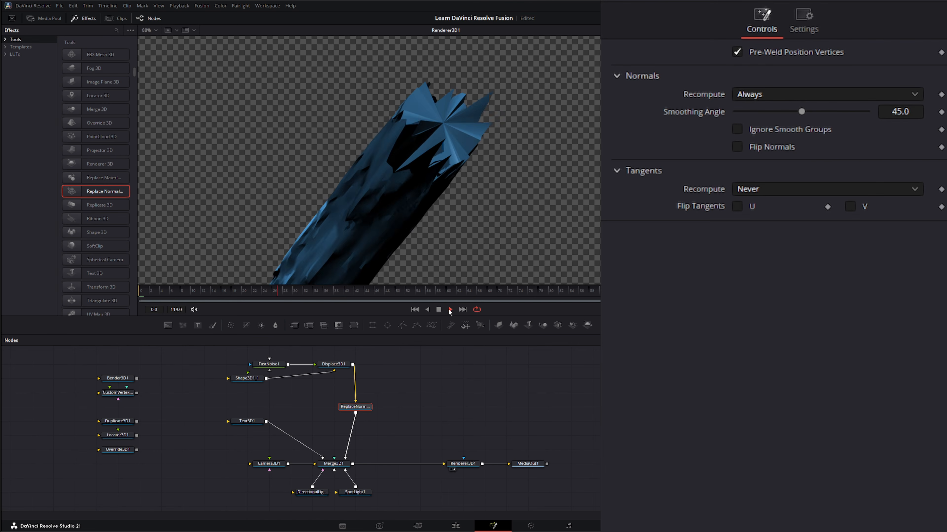
{"action": "left_click", "coordinate": [438, 310]}
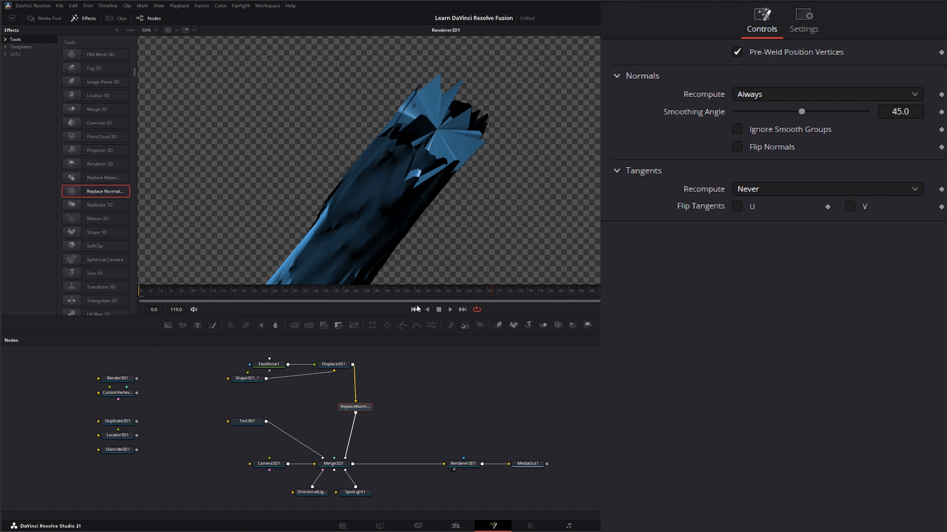
{"action": "left_click_drag", "start_coordinate": [356, 409], "coordinate": [398, 366]}
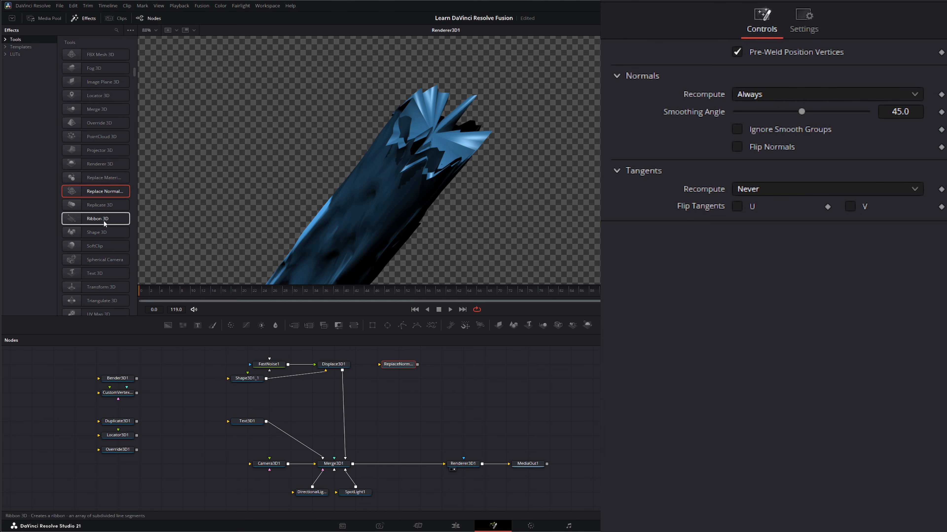
- Add a Weld 3D node and insert it between Shape3D1_1 and Displace3D1
{"action": "scroll", "coordinate": [103, 220], "scroll_direction": "down", "scroll_amount": 3}
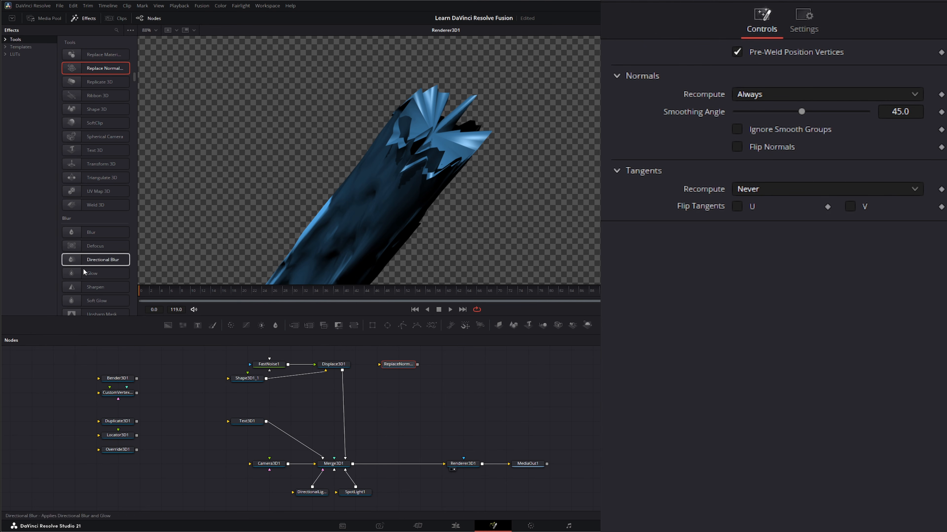
{"action": "left_click_drag", "start_coordinate": [96, 205], "coordinate": [382, 395]}
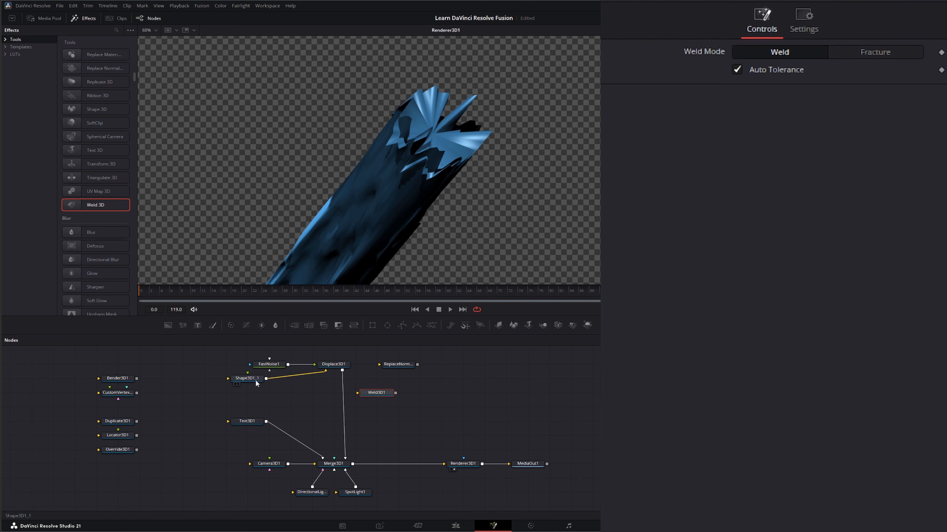
{"action": "left_click_drag", "start_coordinate": [247, 378], "coordinate": [226, 407]}
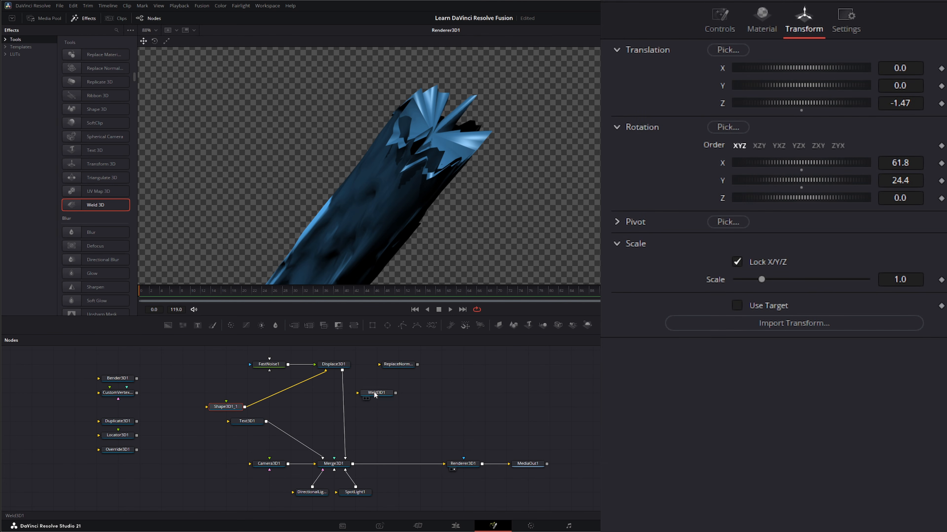
{"action": "left_click_drag", "start_coordinate": [374, 394], "coordinate": [280, 393]}
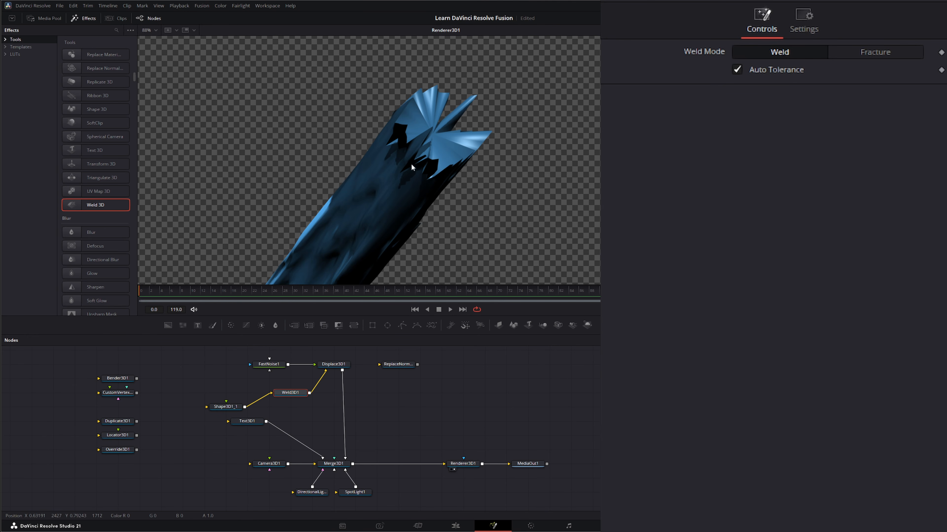
- Take Displace3D1 and Weld3D1 out of the cylinder branch, parking Displace3D1 with FastNoise1 directly below the Custom Vertex node
{"action": "left_click_drag", "start_coordinate": [325, 371], "coordinate": [334, 458]}
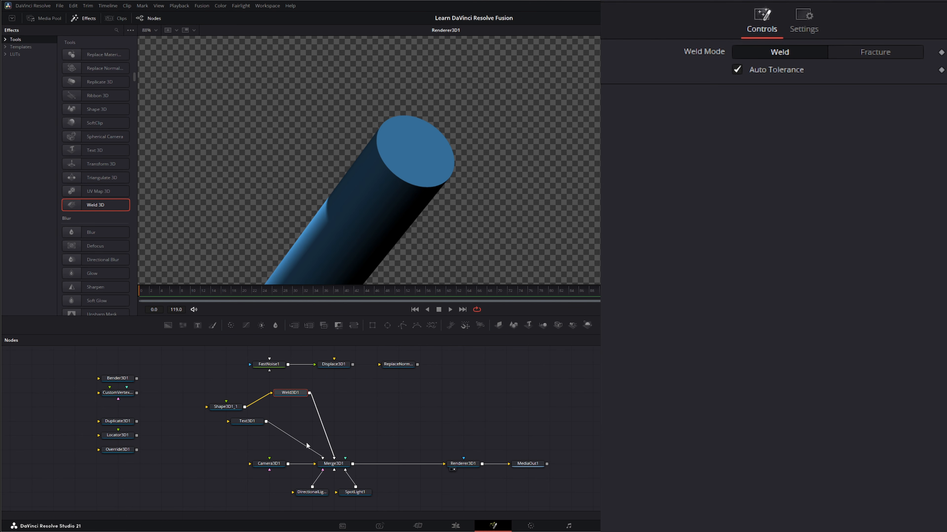
{"action": "left_click_drag", "start_coordinate": [293, 395], "coordinate": [380, 395]}
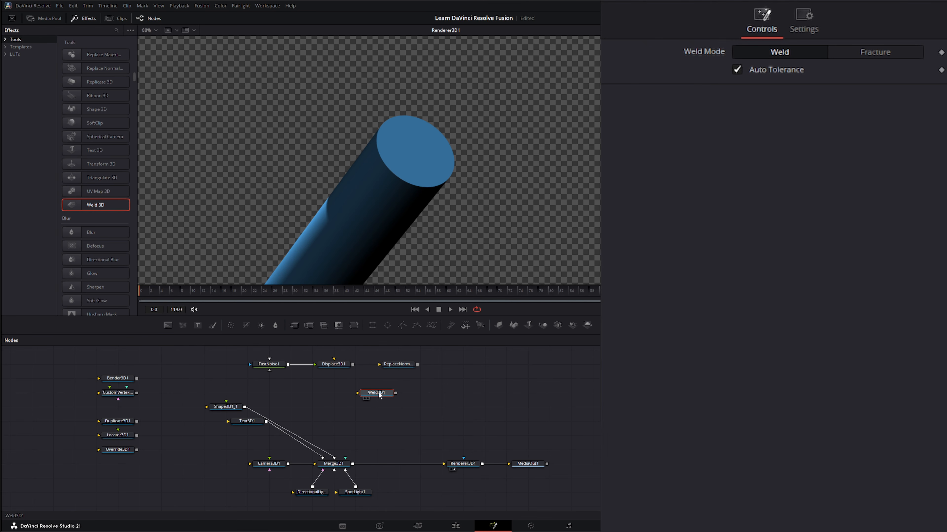
{"action": "left_click_drag", "start_coordinate": [381, 389], "coordinate": [345, 410]}
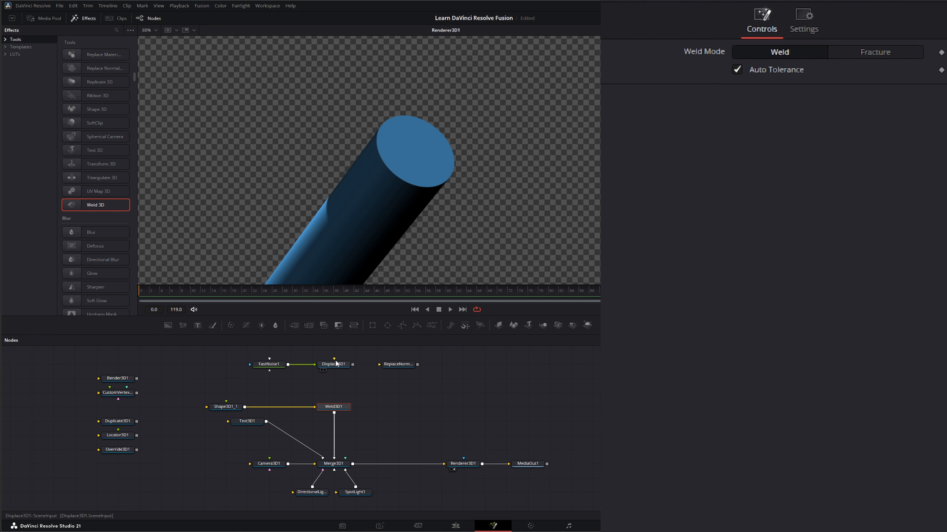
{"action": "left_click_drag", "start_coordinate": [273, 379], "coordinate": [118, 407]}
{"action": "left_click_drag", "start_coordinate": [317, 407], "coordinate": [334, 457]}
- Review the normals Recompute options of ReplaceNormals3D1 and keep Always
{"action": "left_click", "coordinate": [382, 367]}
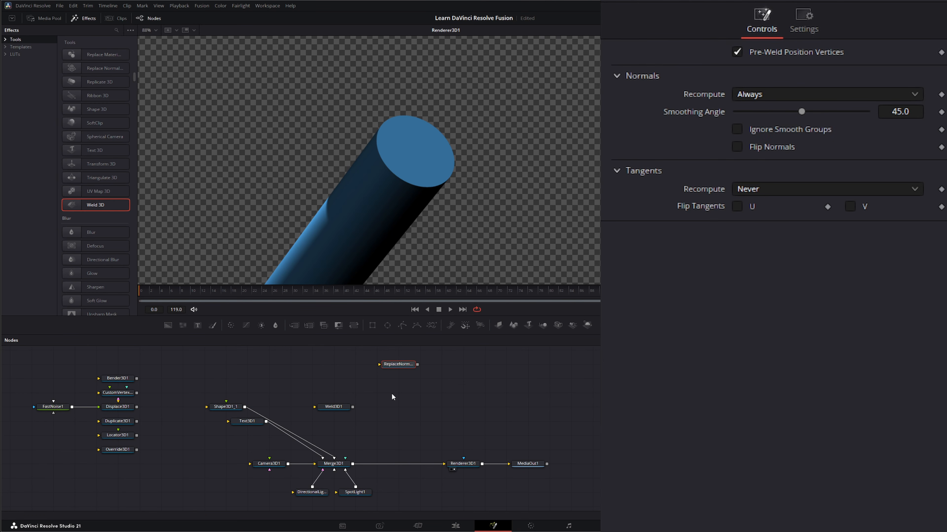
{"action": "left_click", "coordinate": [757, 95]}
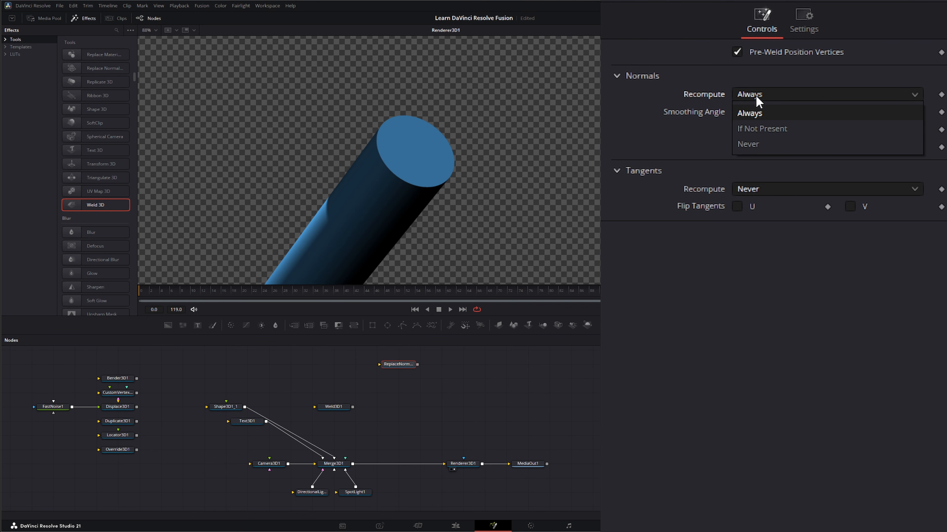
{"action": "left_click", "coordinate": [751, 106]}
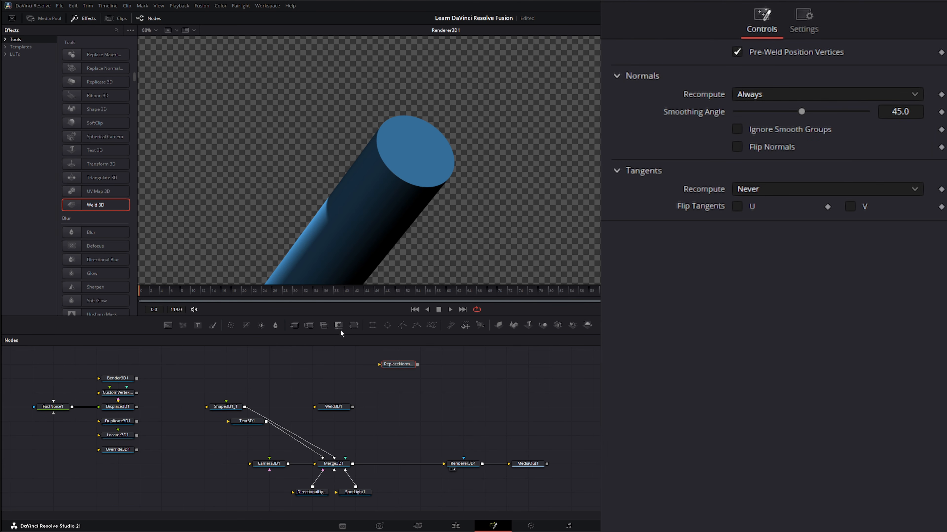
- View Merge3D1 in the viewer and enable the display of Vertex Normals
{"action": "left_click_drag", "start_coordinate": [340, 461], "coordinate": [347, 244]}
{"action": "right_click", "coordinate": [321, 166]}
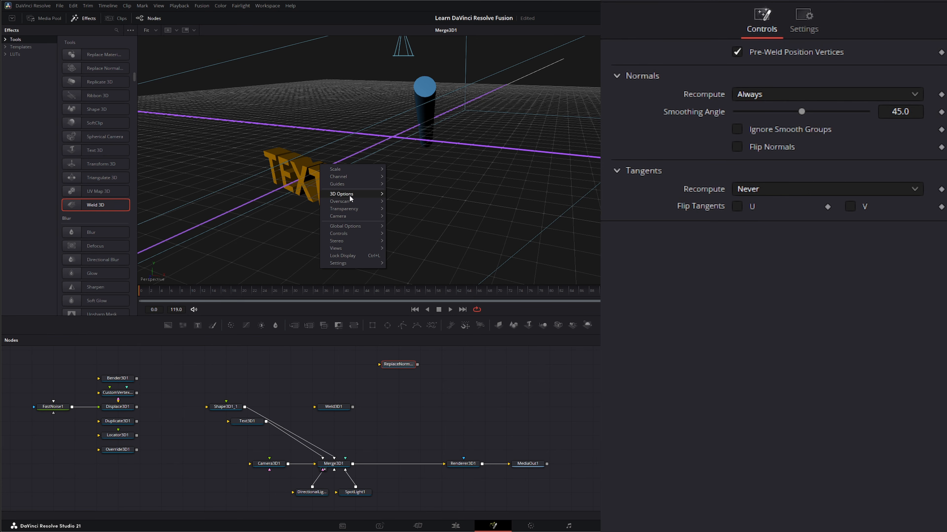
{"action": "mouse_move", "coordinate": [350, 194]}
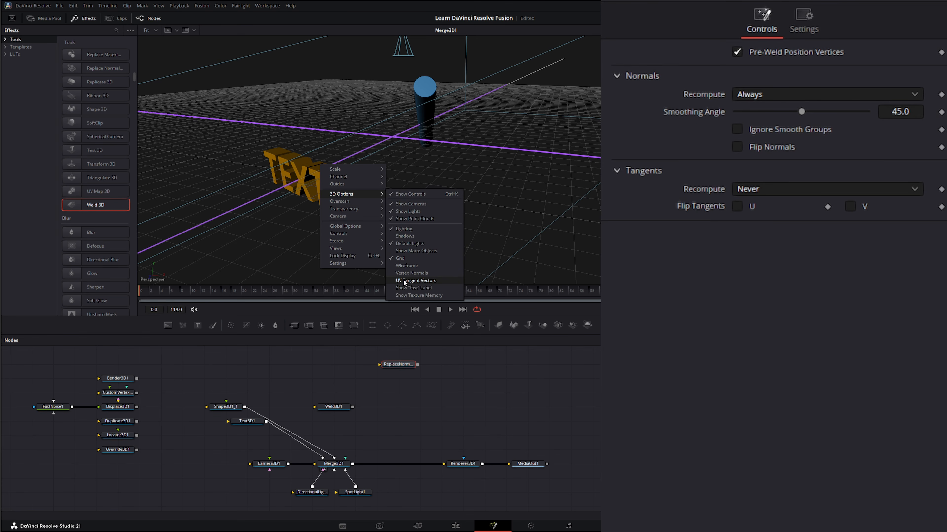
{"action": "left_click", "coordinate": [420, 274]}
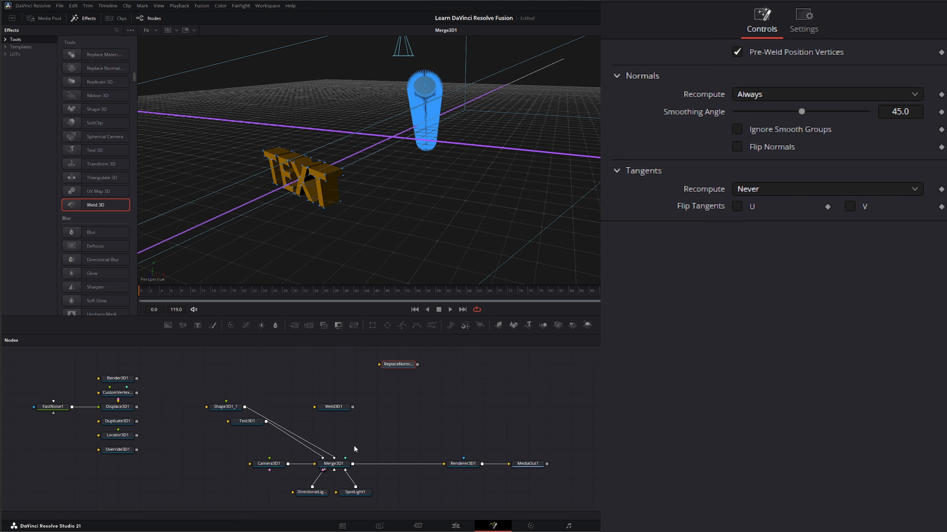
- Turn off the Vertex Normals display and view Renderer3D1 again
{"action": "right_click", "coordinate": [323, 169]}
{"action": "mouse_move", "coordinate": [358, 202]}
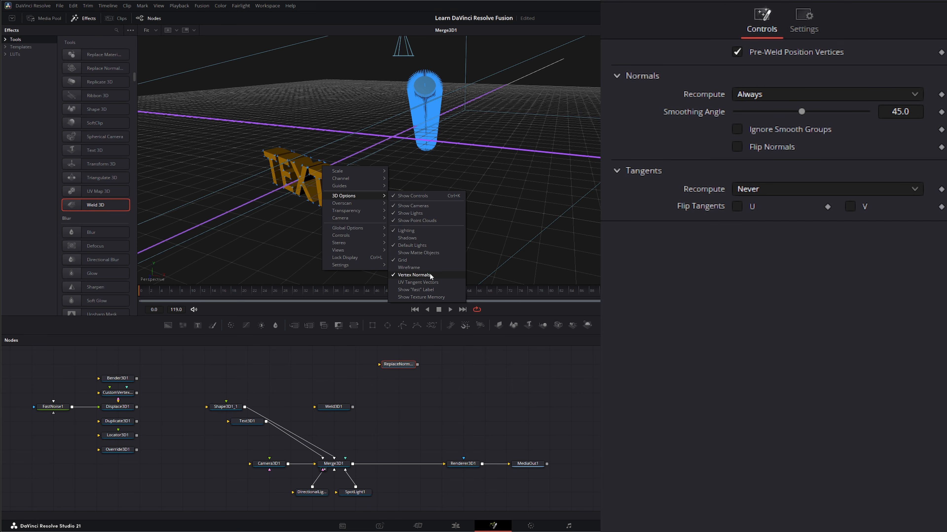
{"action": "left_click", "coordinate": [430, 273]}
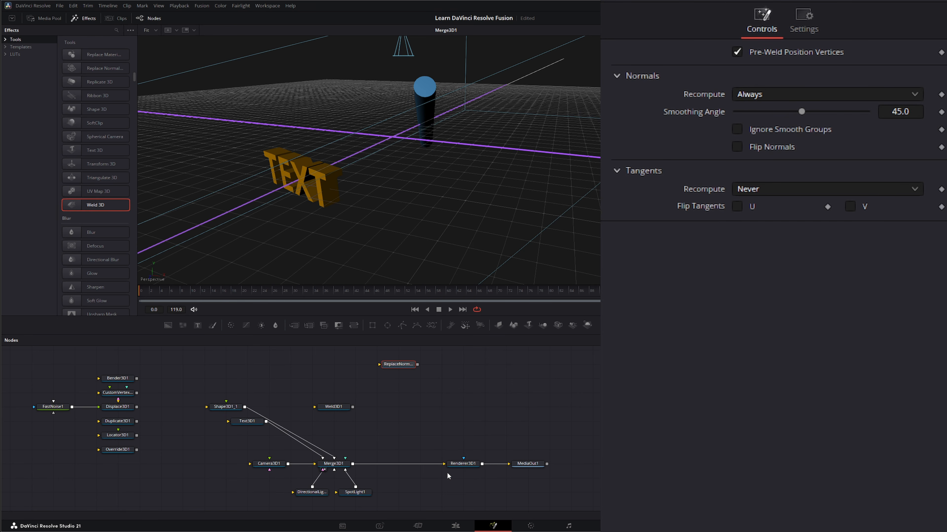
{"action": "left_click_drag", "start_coordinate": [459, 464], "coordinate": [430, 238]}
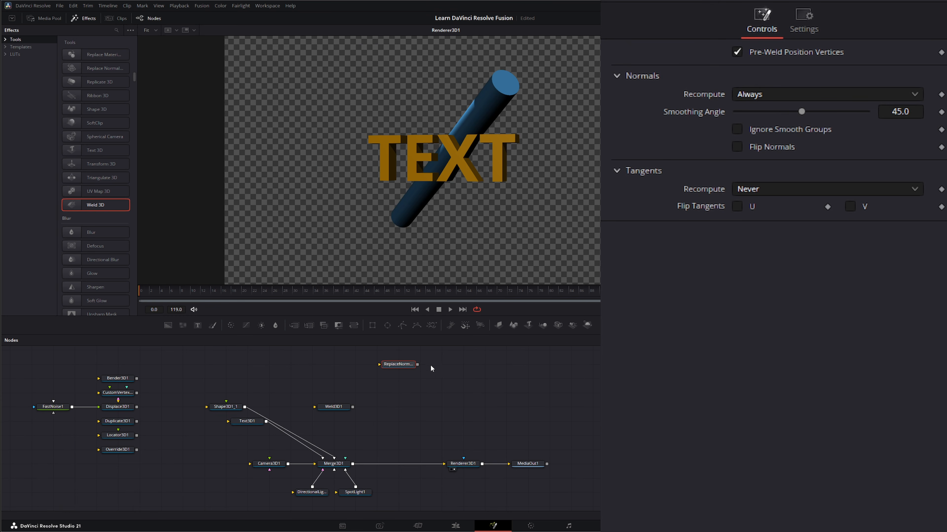
- Park ReplaceNormals3D1 directly below Override3D1 and Weld3D1 directly below ReplaceNormals3D1
{"action": "left_click_drag", "start_coordinate": [401, 366], "coordinate": [121, 466]}
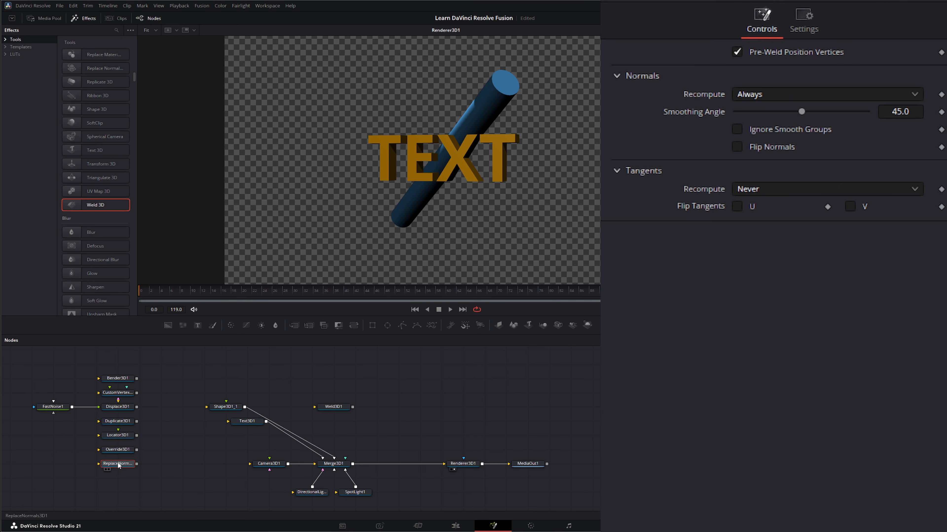
{"action": "left_click_drag", "start_coordinate": [336, 410], "coordinate": [133, 469]}
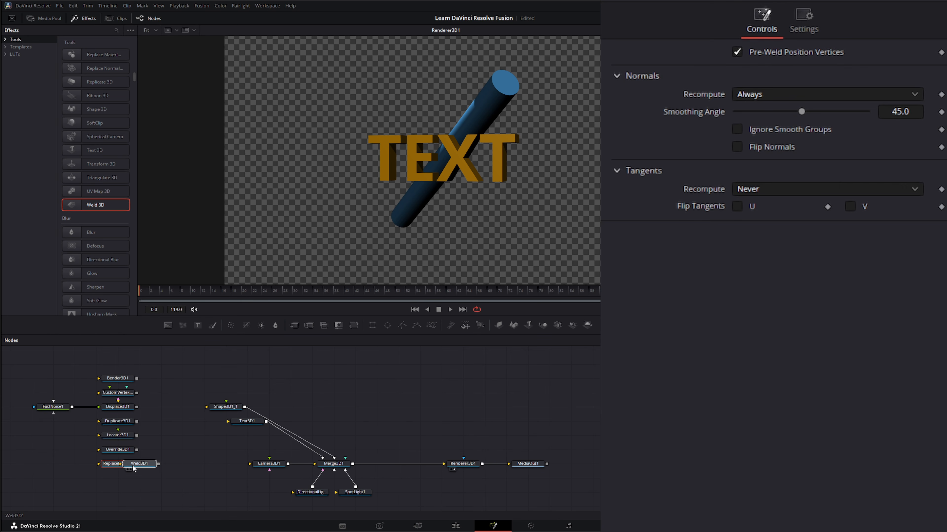
{"action": "left_click", "coordinate": [119, 478]}
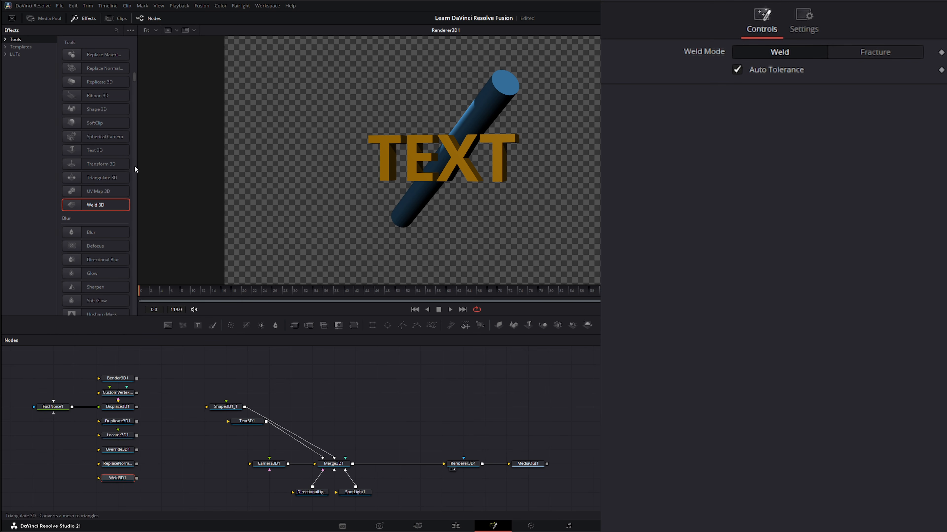
{"action": "scroll", "coordinate": [94, 249], "scroll_direction": "up", "scroll_amount": 3}
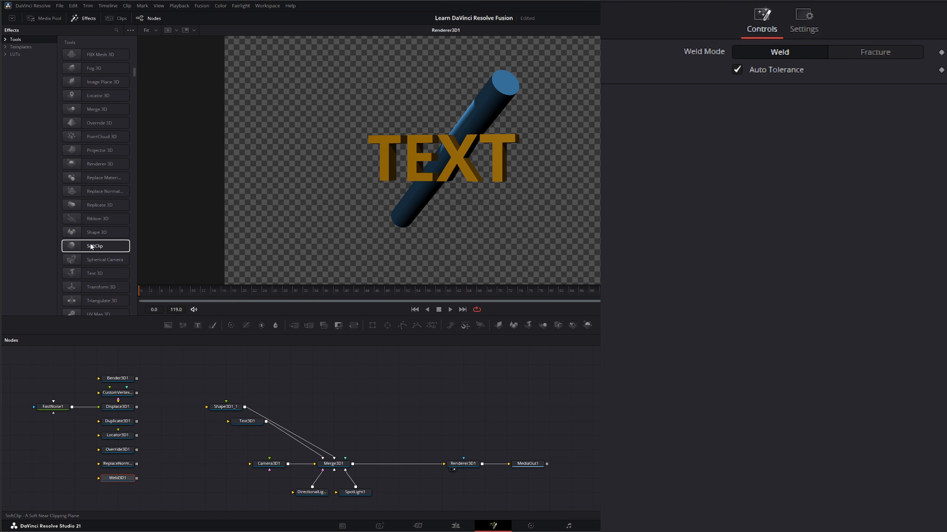
- Add a SoftClip node beside Shape3D1_1 and try it between Merge3D1 and Renderer3D1
{"action": "left_click_drag", "start_coordinate": [91, 246], "coordinate": [343, 398]}
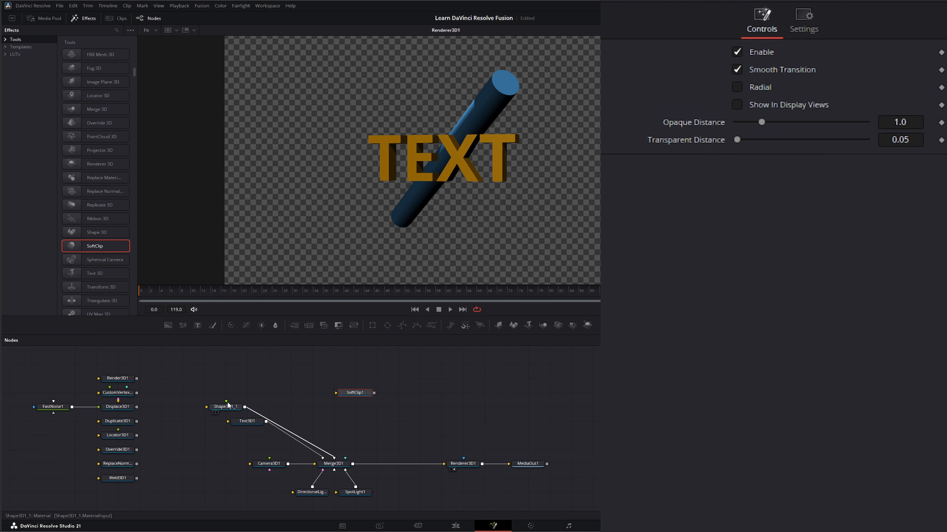
{"action": "left_click_drag", "start_coordinate": [228, 405], "coordinate": [270, 391]}
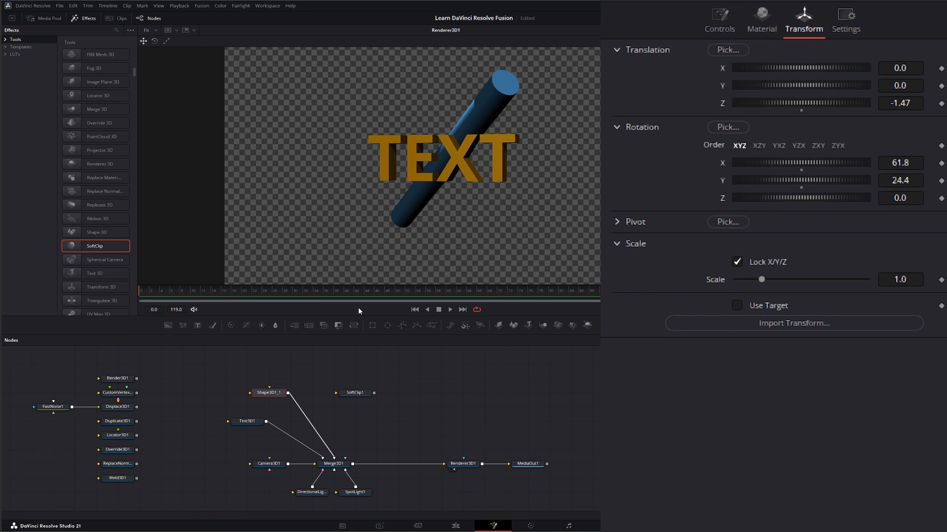
{"action": "left_click_drag", "start_coordinate": [359, 394], "coordinate": [403, 466]}
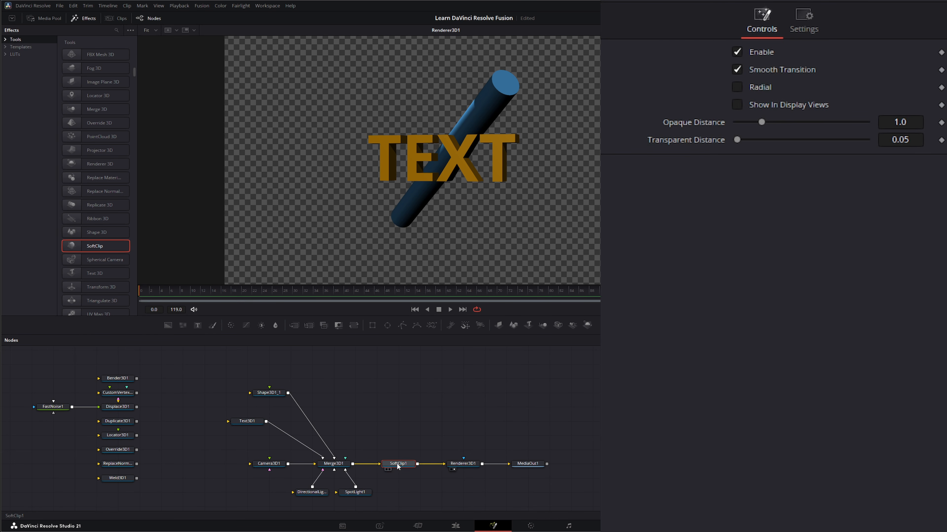
{"action": "left_click_drag", "start_coordinate": [396, 468], "coordinate": [388, 404]}
- Move Camera3D1 closer to the text by setting its Z translation to 4.47
{"action": "left_click", "coordinate": [272, 466]}
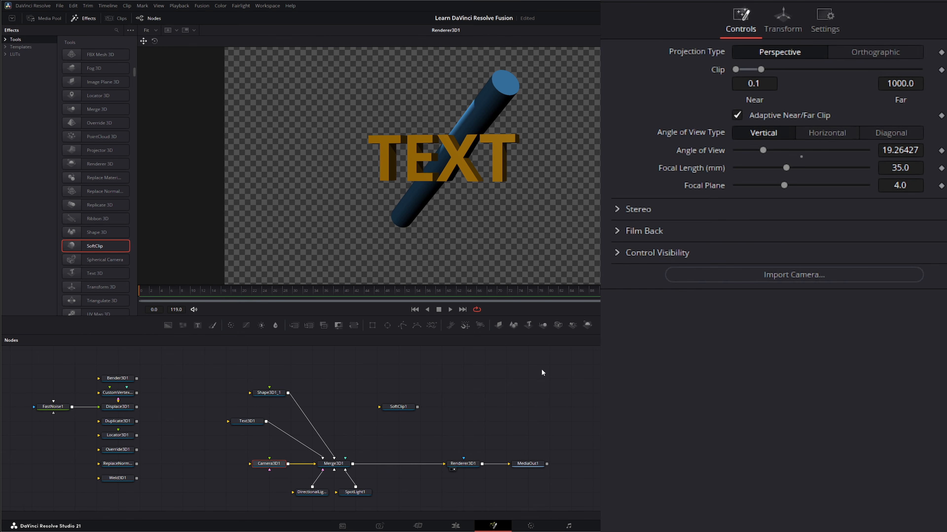
{"action": "left_click", "coordinate": [782, 23]}
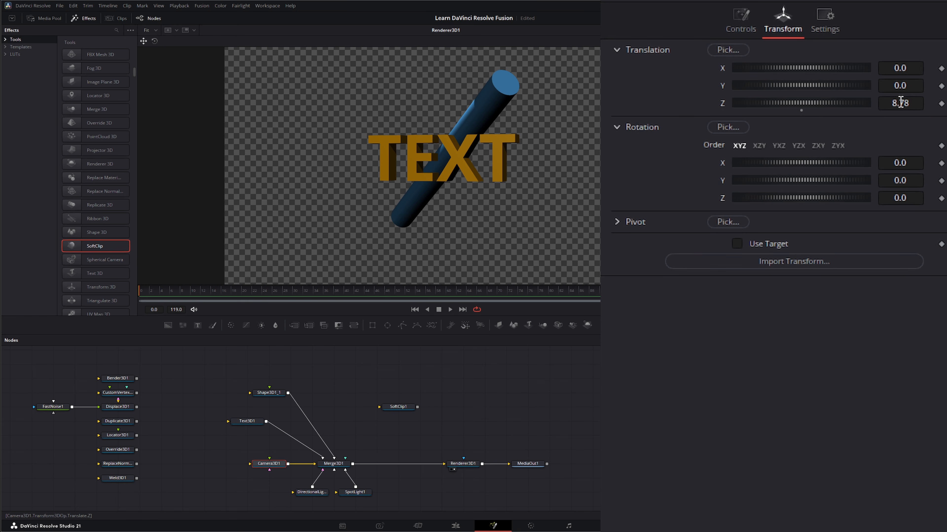
{"action": "left_click_drag", "start_coordinate": [900, 103], "coordinate": [837, 103]}
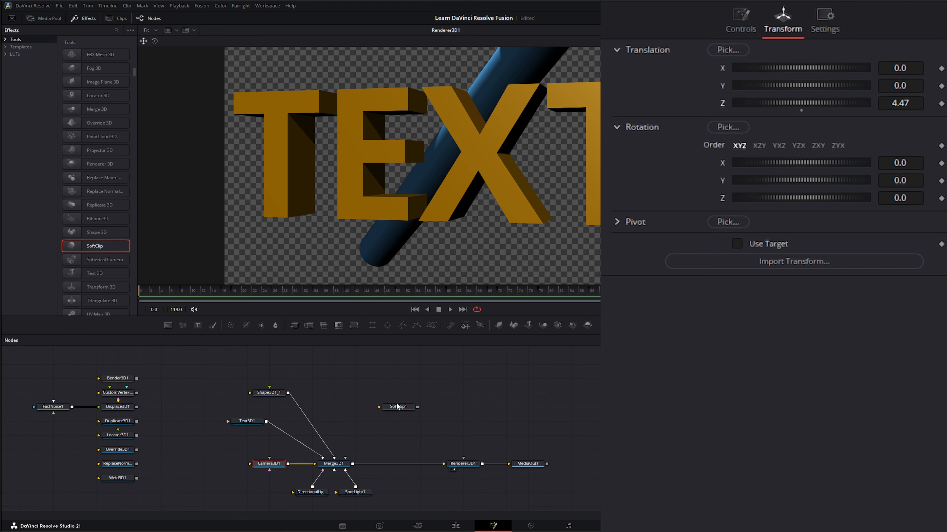
- Insert SoftClip1 between Merge3D1 and Renderer3D1 and set Camera3D1's Z translation to 2.81
{"action": "left_click_drag", "start_coordinate": [397, 406], "coordinate": [396, 469]}
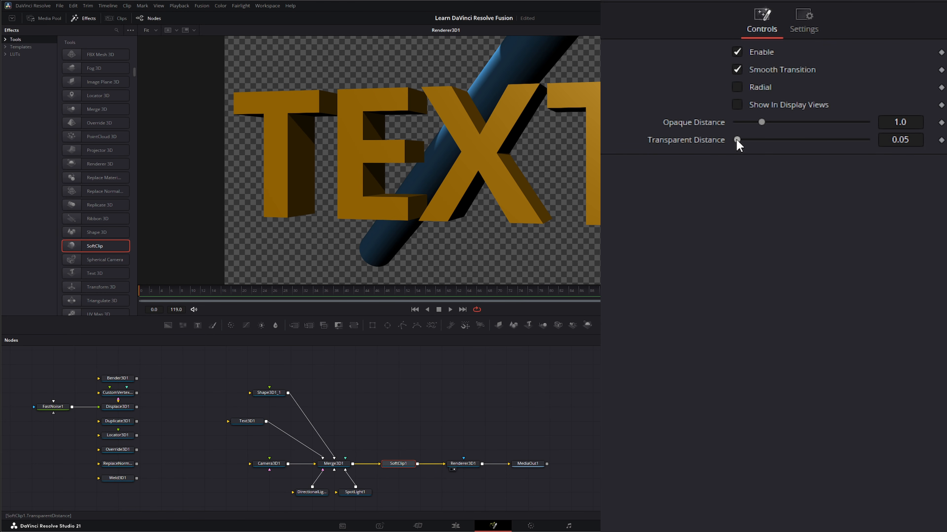
{"action": "left_click", "coordinate": [268, 463]}
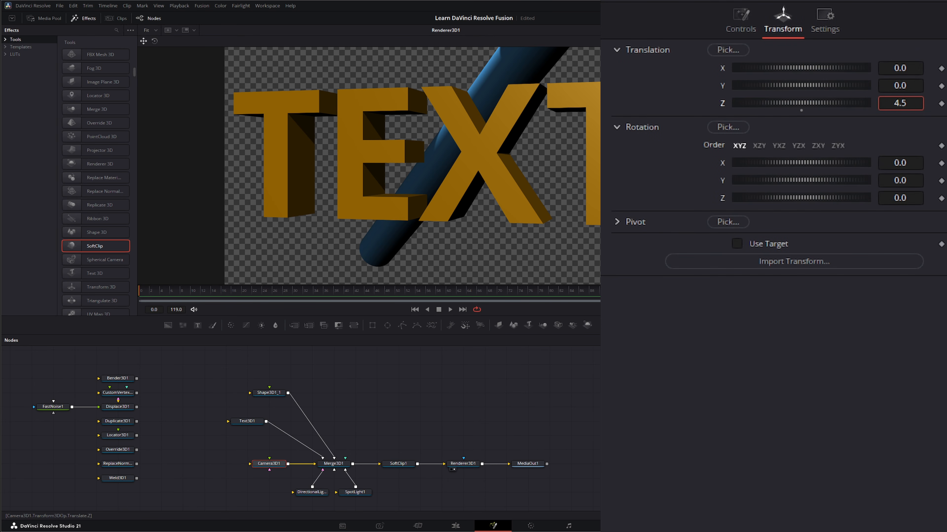
{"action": "left_click_drag", "start_coordinate": [900, 103], "coordinate": [869, 103]}
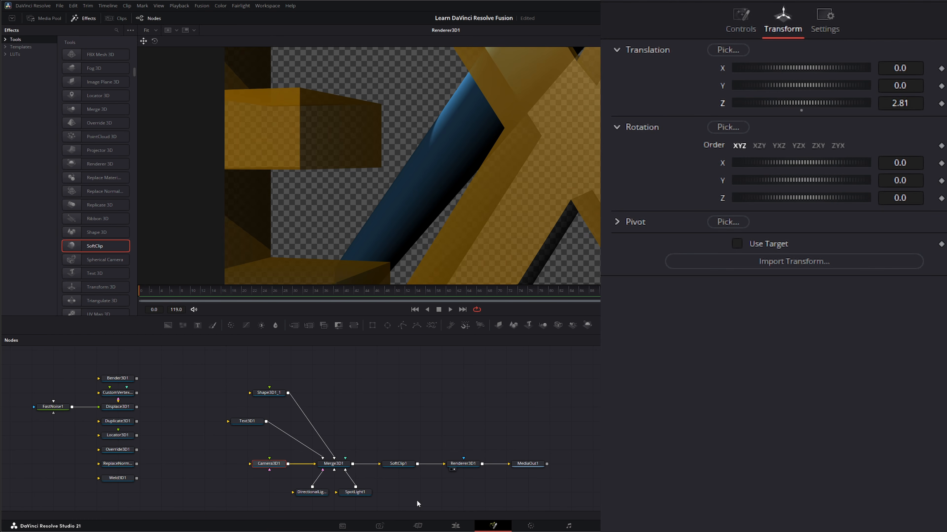
- Set SoftClip1's Opaque Distance to 0.909 and its Transparent Distance to 0.455
{"action": "left_click", "coordinate": [403, 465]}
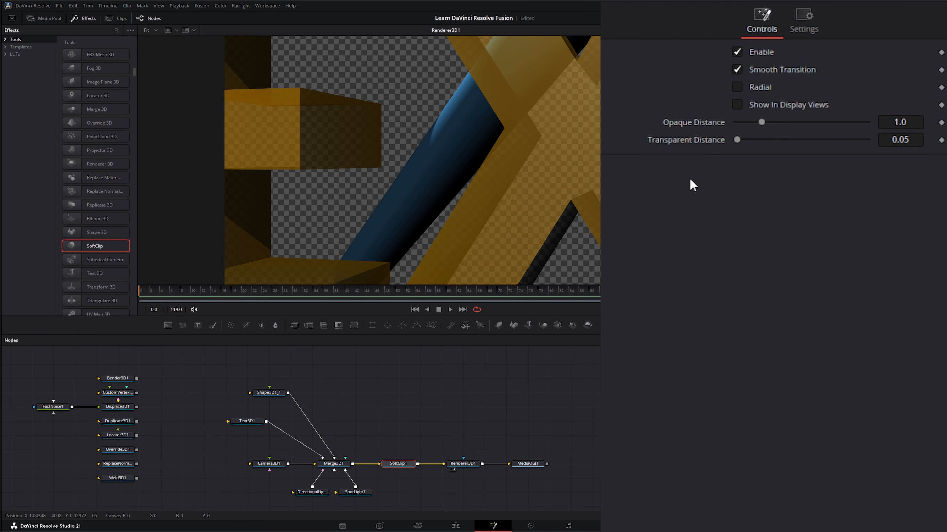
{"action": "left_click_drag", "start_coordinate": [761, 123], "coordinate": [747, 141]}
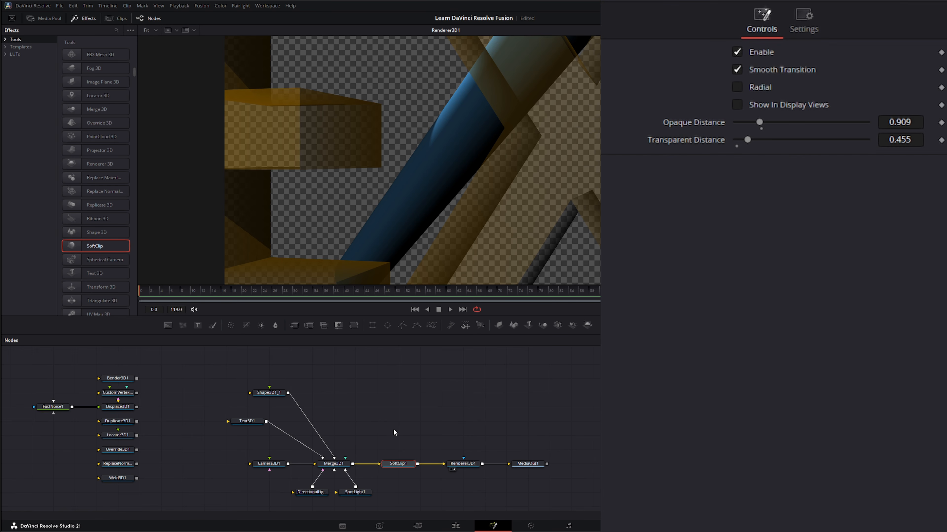
- Disconnect SoftClip1 from the node chain and park it directly below Weld3D1
{"action": "left_click_drag", "start_coordinate": [399, 466], "coordinate": [377, 409]}
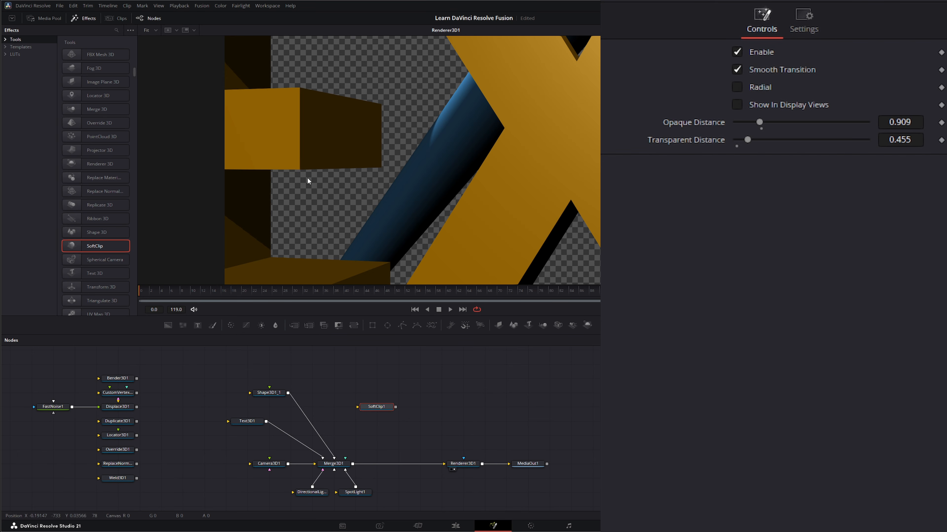
{"action": "left_click_drag", "start_coordinate": [377, 411], "coordinate": [375, 383]}
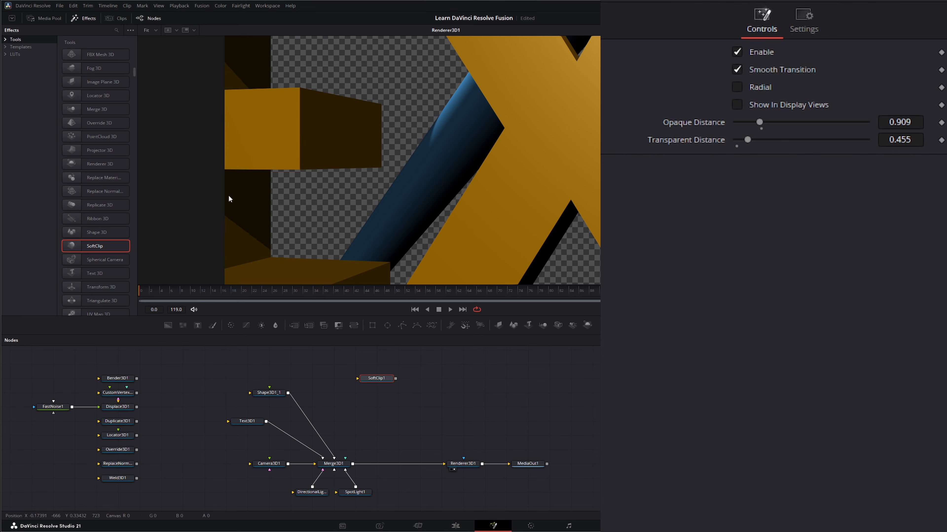
{"action": "left_click_drag", "start_coordinate": [377, 380], "coordinate": [112, 498]}
{"action": "left_click_drag", "start_coordinate": [178, 481], "coordinate": [181, 467]}
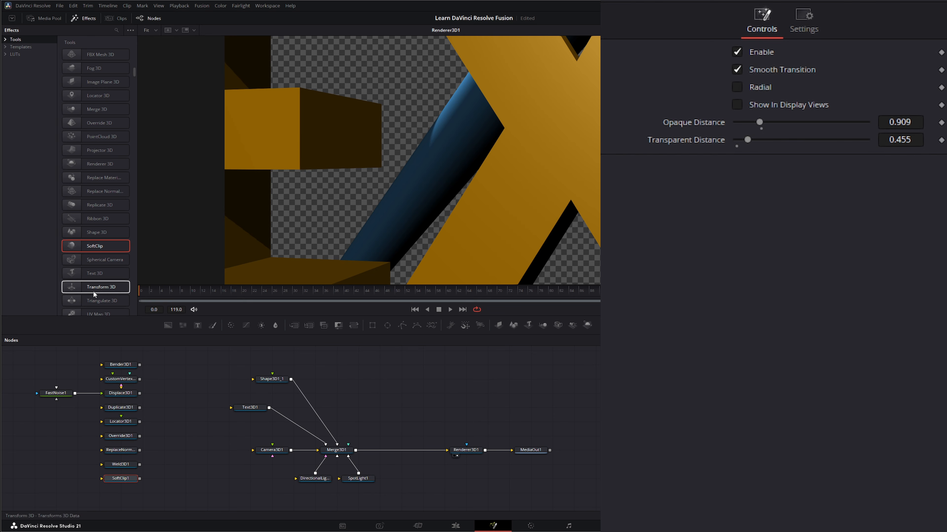
- Add a Transform 3D node beside Shape3D1_1 and compare its controls with the shape's transform settings
{"action": "left_click_drag", "start_coordinate": [98, 288], "coordinate": [377, 407]}
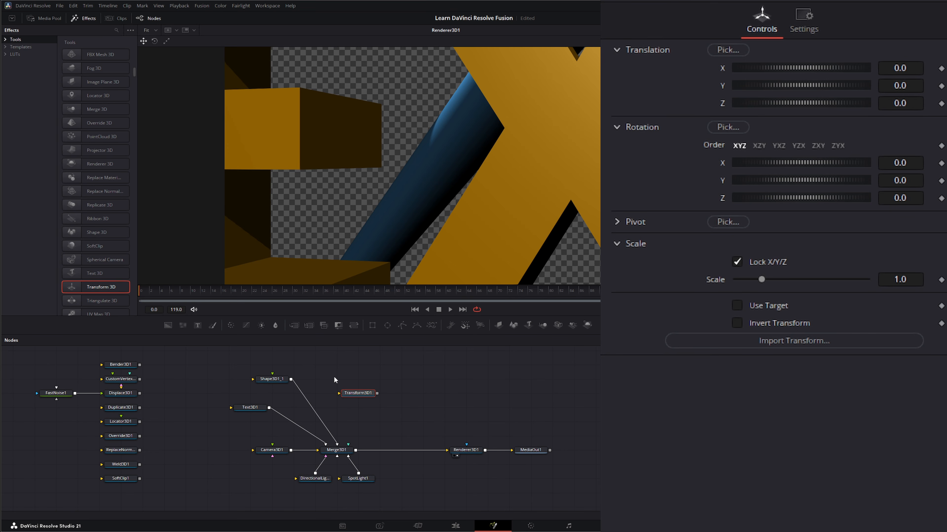
{"action": "left_click_drag", "start_coordinate": [222, 357], "coordinate": [310, 402]}
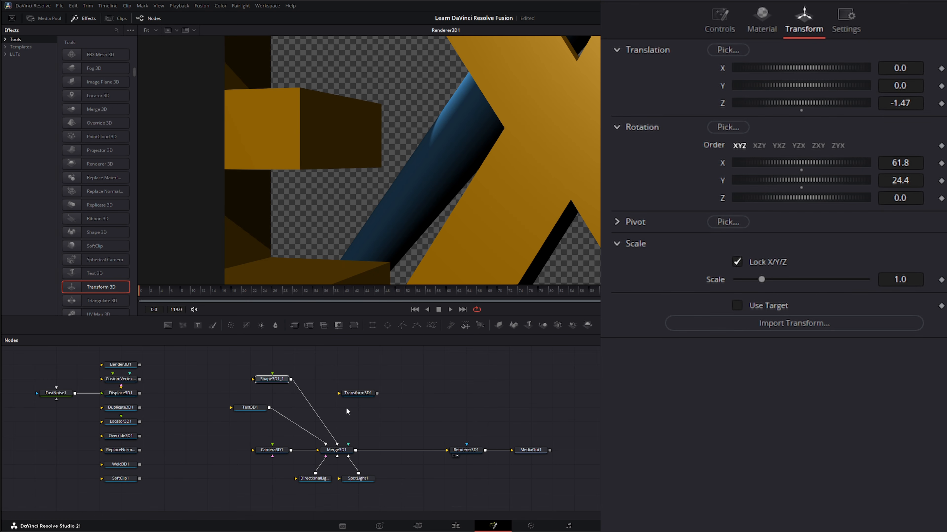
{"action": "left_click", "coordinate": [350, 396]}
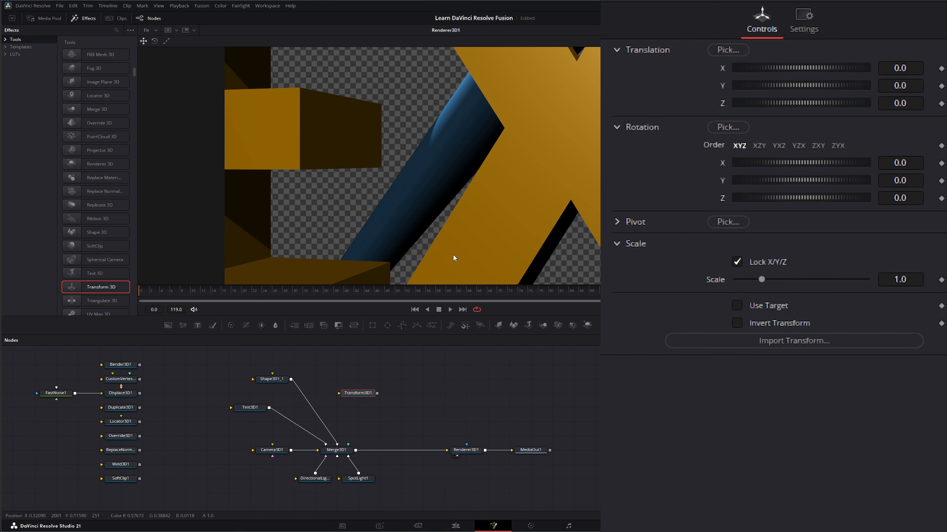
- Move Camera3D1 back by setting its Z translation to 6.83
{"action": "left_click", "coordinate": [279, 452]}
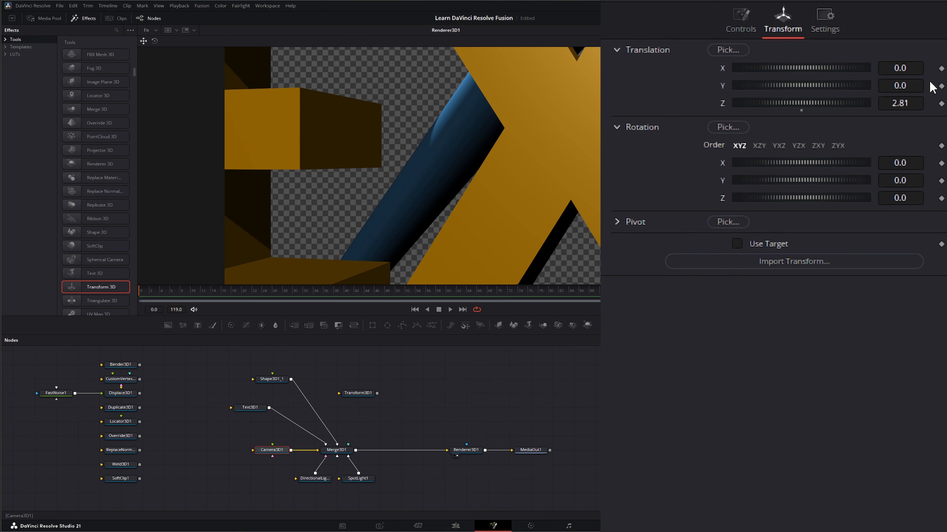
{"action": "left_click_drag", "start_coordinate": [916, 106], "coordinate": [937, 106]}
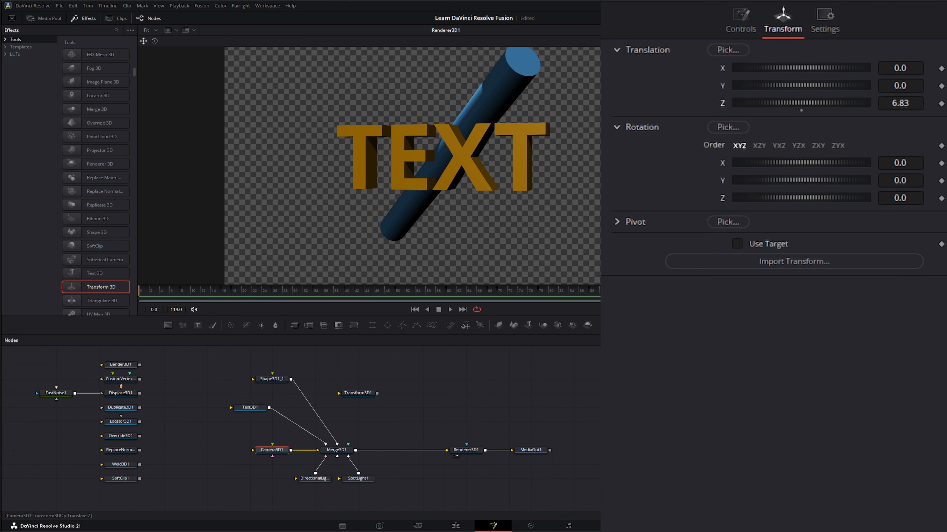
- Park Transform3D1 directly below SoftClip1 and add a Triangulate 3D node to the right of Shape3D1_1
{"action": "left_click_drag", "start_coordinate": [357, 394], "coordinate": [368, 379]}
{"action": "left_click", "coordinate": [366, 379]}
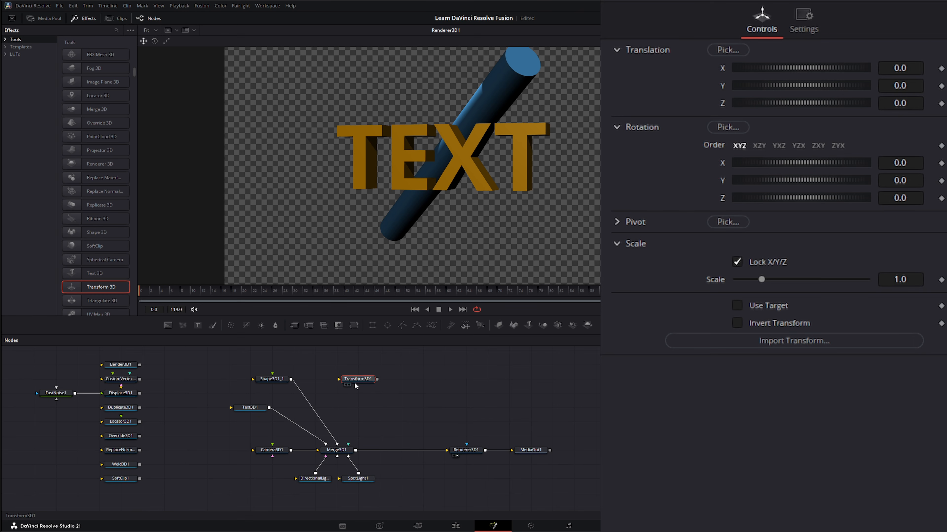
{"action": "left_click_drag", "start_coordinate": [354, 383], "coordinate": [130, 499]}
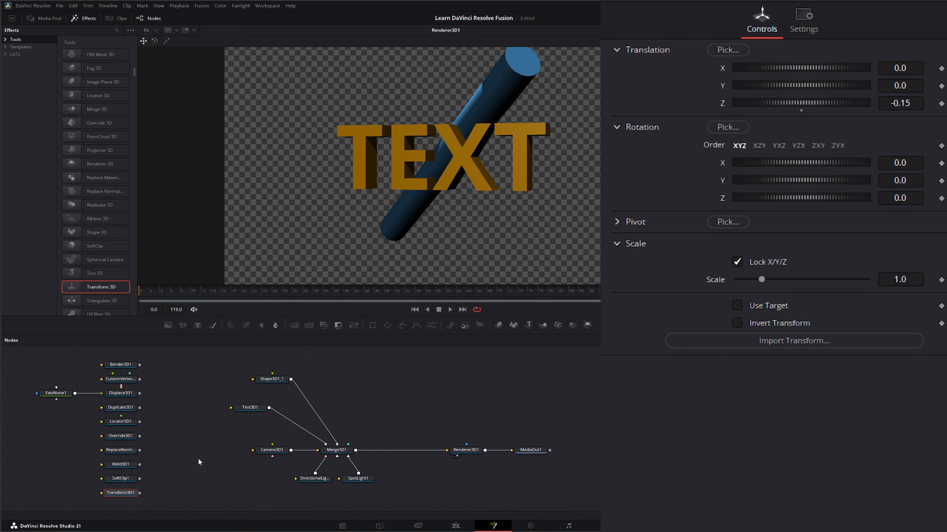
{"action": "scroll", "coordinate": [100, 264], "scroll_direction": "down", "scroll_amount": 2}
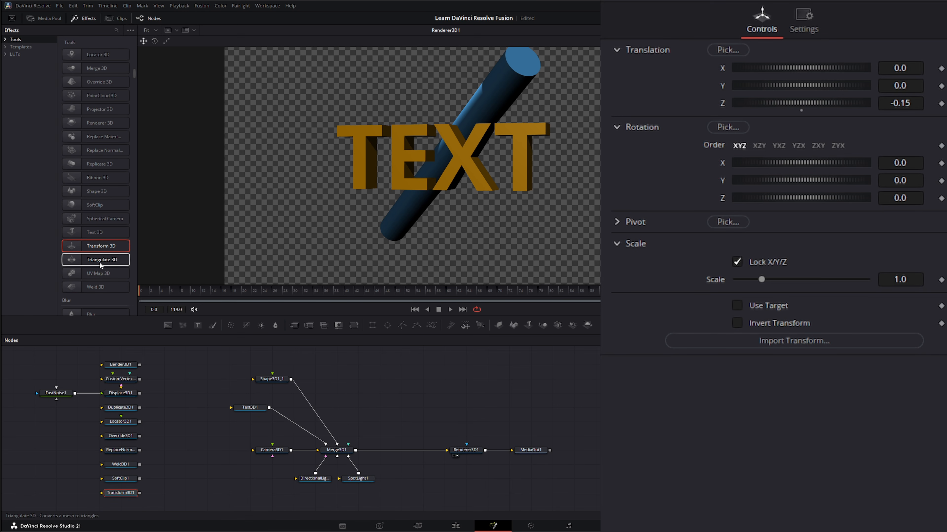
{"action": "left_click_drag", "start_coordinate": [87, 262], "coordinate": [410, 392]}
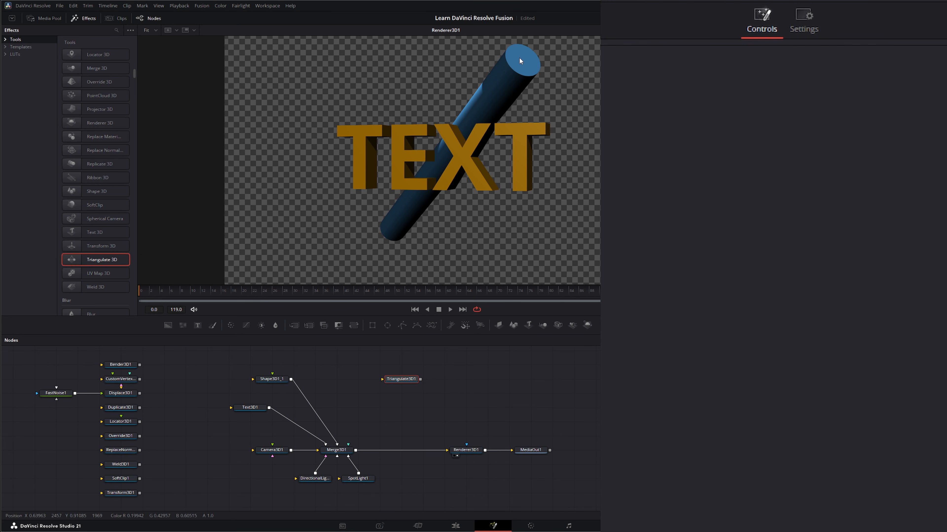
- Enable Wireframe on the Shape3D1_1 cylinder and inspect its mesh up close in the viewer
{"action": "left_click", "coordinate": [280, 378]}
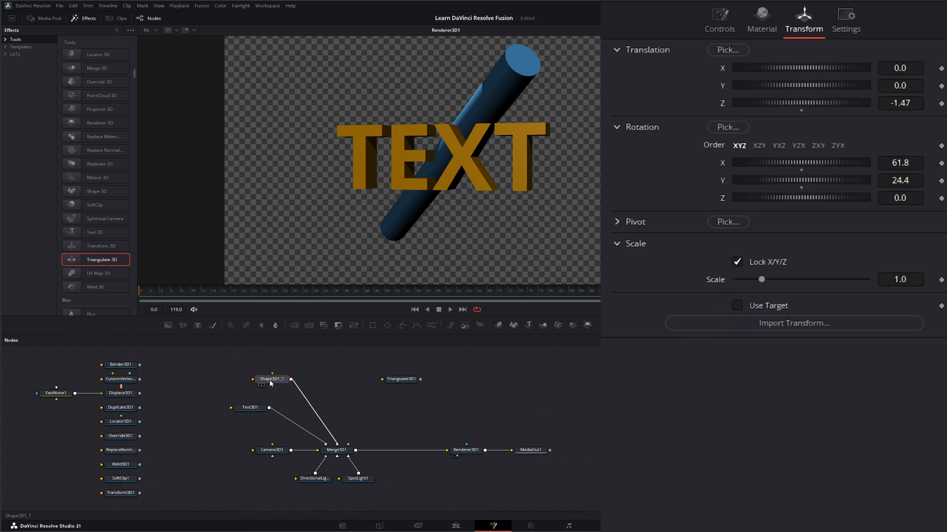
{"action": "left_click", "coordinate": [725, 15]}
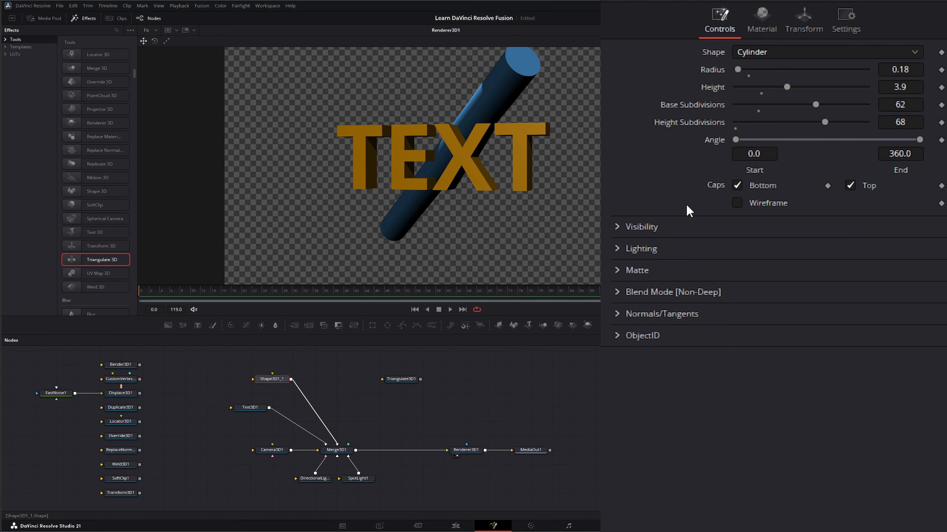
{"action": "left_click", "coordinate": [737, 204]}
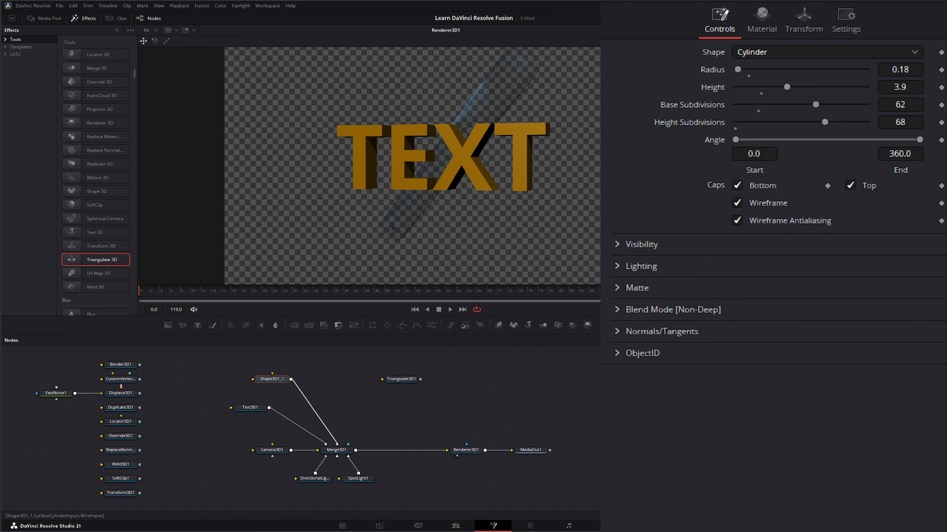
{"action": "scroll", "coordinate": [436, 184], "scroll_direction": "up", "scroll_amount": 4}
{"action": "scroll", "coordinate": [436, 184], "scroll_direction": "up", "scroll_amount": 10}
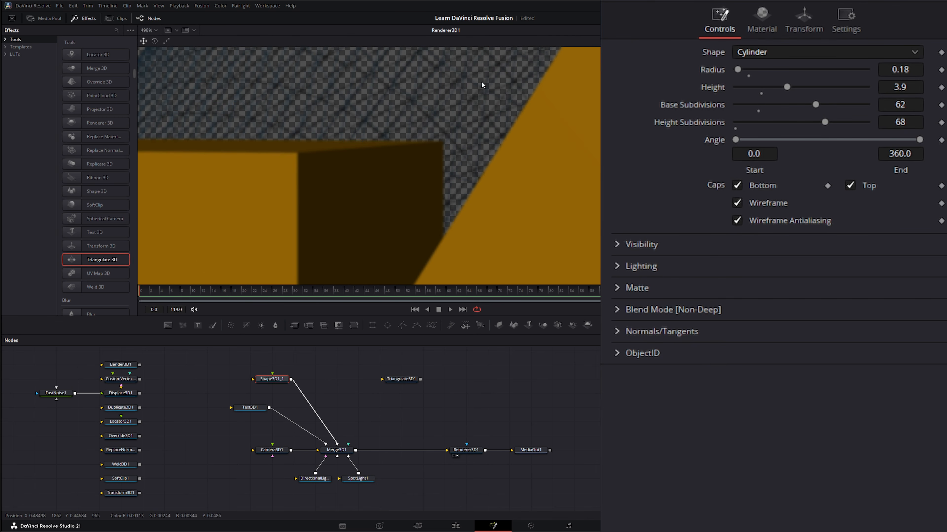
{"action": "scroll", "coordinate": [482, 81], "scroll_direction": "down", "scroll_amount": 2}
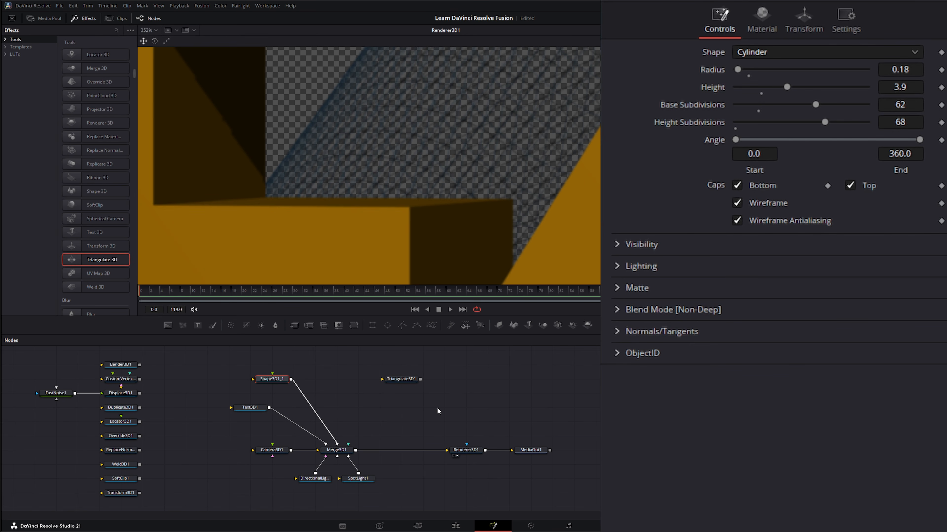
- Turn off Wireframe on Shape3D1_1 and bring the whole text back into view
{"action": "left_click_drag", "start_coordinate": [405, 378], "coordinate": [382, 378]}
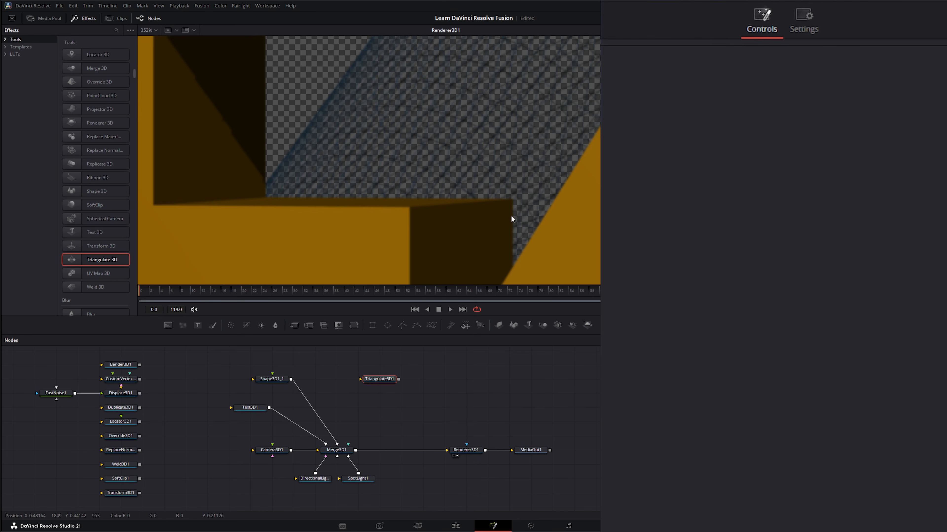
{"action": "left_click", "coordinate": [271, 379]}
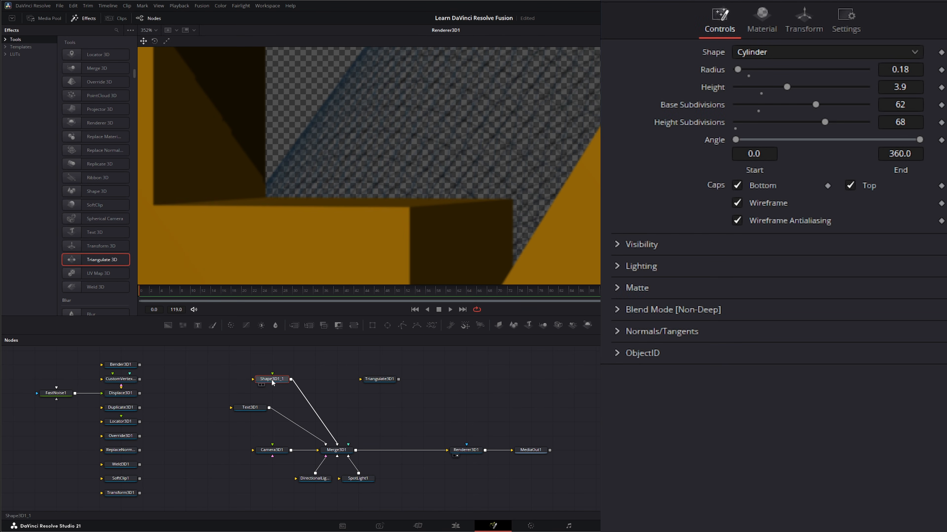
{"action": "left_click", "coordinate": [737, 203]}
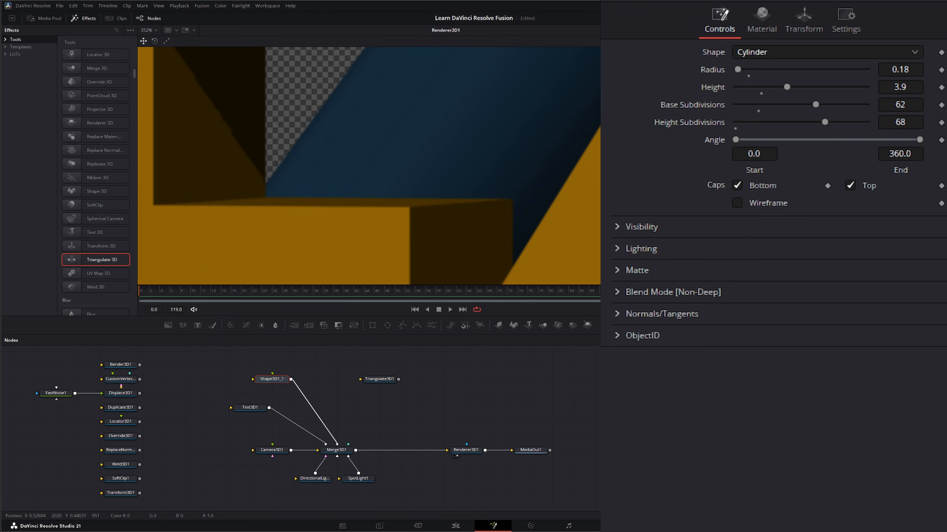
{"action": "scroll", "coordinate": [480, 212], "scroll_direction": "down", "scroll_amount": 5}
{"action": "scroll", "coordinate": [476, 201], "scroll_direction": "down", "scroll_amount": 2}
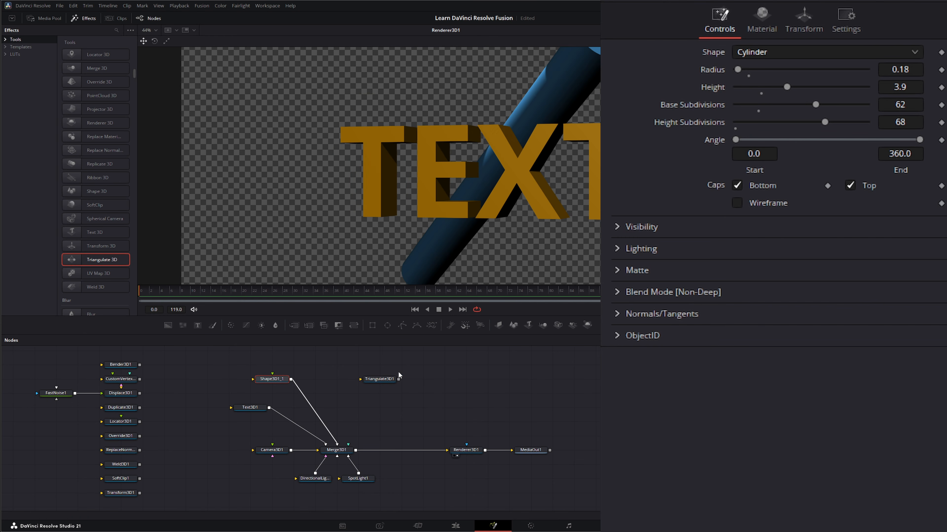
- Park Triangulate3D1 directly below Transform3D1 in the column of unused nodes
{"action": "left_click_drag", "start_coordinate": [376, 382], "coordinate": [262, 420]}
{"action": "left_click_drag", "start_coordinate": [127, 499], "coordinate": [123, 505]}
{"action": "left_click_drag", "start_coordinate": [191, 443], "coordinate": [192, 431]}
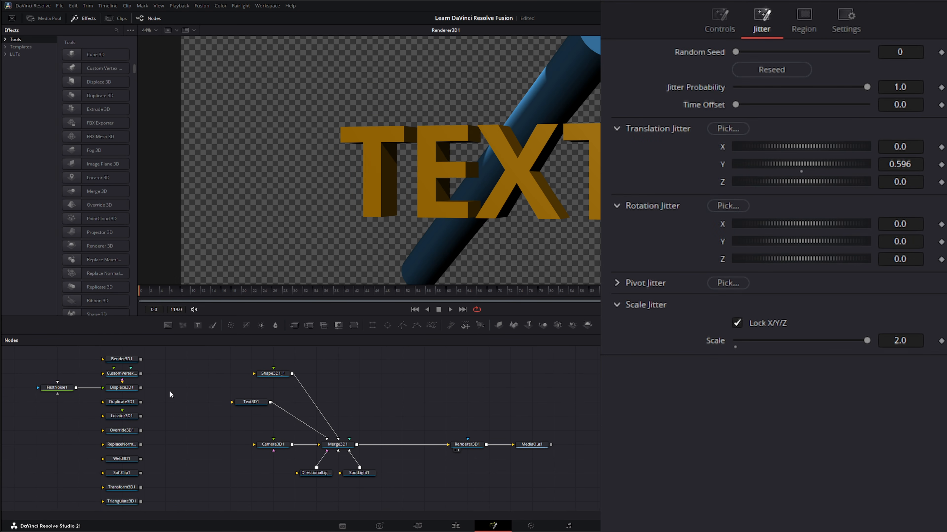
- Add a Replicate 3D node to the right of Shape3D1_1
{"action": "mouse_move", "coordinate": [170, 391]}
{"action": "left_mouse_down"}
{"action": "mouse_move", "coordinate": [175, 412]}
{"action": "mouse_move", "coordinate": [175, 385]}
{"action": "left_mouse_up"}
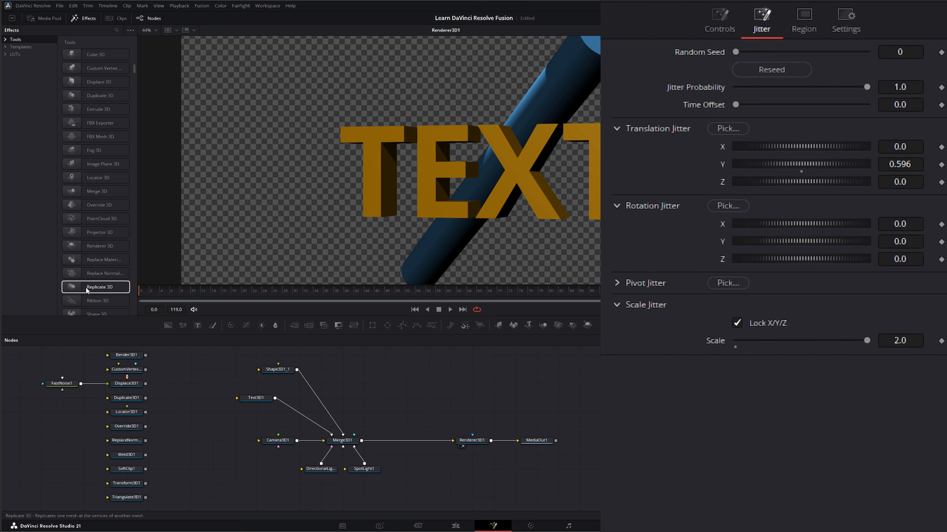
{"action": "left_click_drag", "start_coordinate": [86, 287], "coordinate": [212, 338]}
{"action": "left_click_drag", "start_coordinate": [384, 371], "coordinate": [412, 389]}
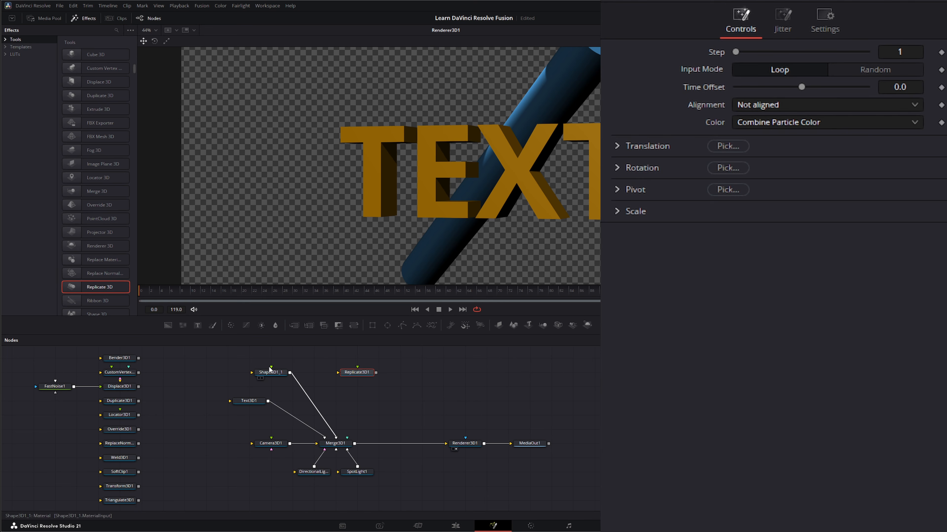
- Move Shape3D1_1 above Text3D1 and feed Text3D1 into the destination input of Replicate3D1
{"action": "left_click_drag", "start_coordinate": [275, 372], "coordinate": [254, 372]}
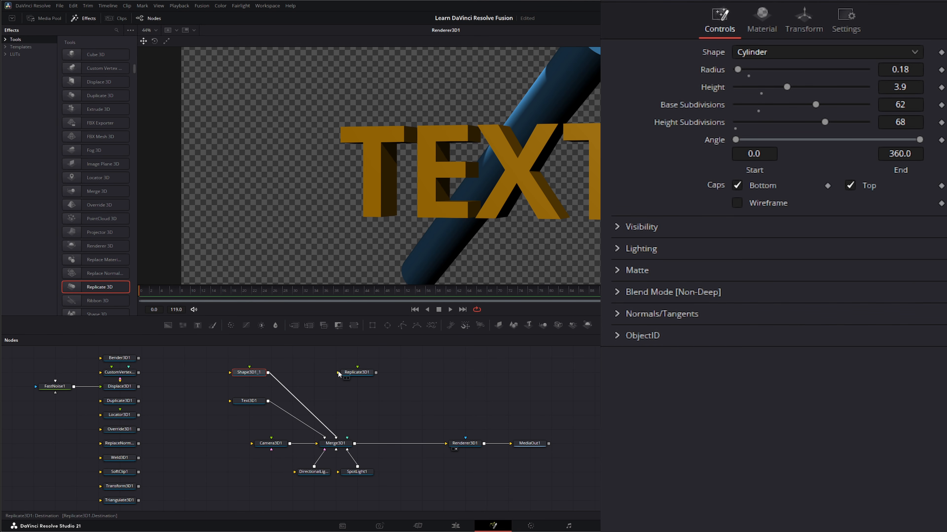
{"action": "left_click_drag", "start_coordinate": [337, 370], "coordinate": [305, 367]}
{"action": "left_click_drag", "start_coordinate": [267, 401], "coordinate": [343, 363]}
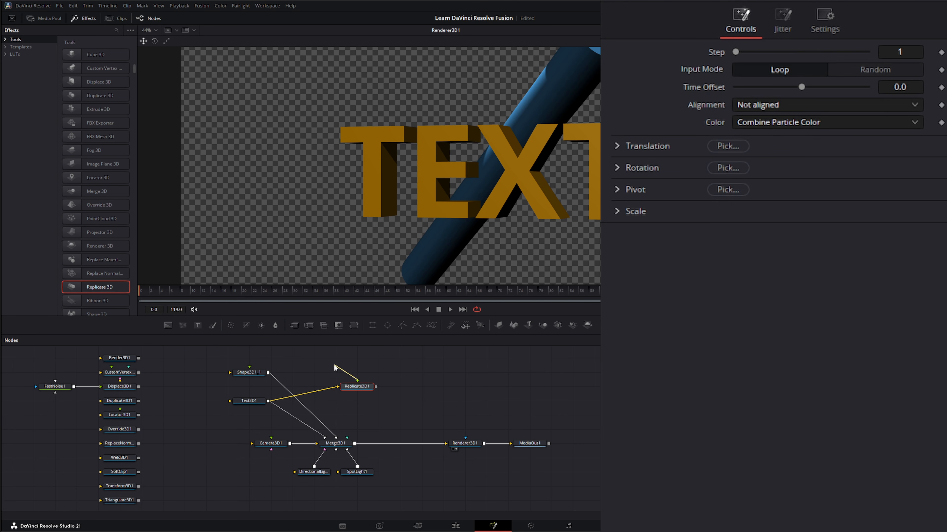
- Add a Shape 3D node above Replicate3D1 and make it a sphere with a radius of 0.2
{"action": "left_click_drag", "start_coordinate": [511, 326], "coordinate": [373, 369]}
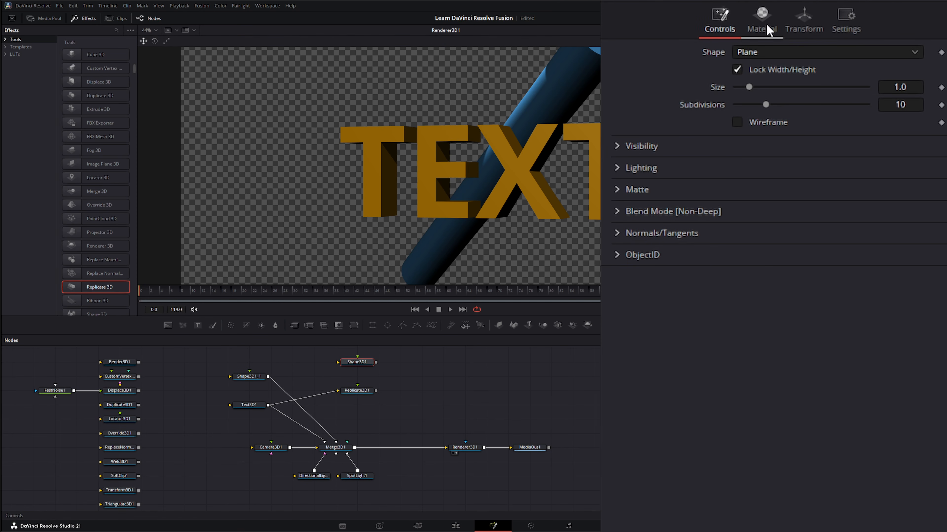
{"action": "left_click", "coordinate": [749, 56]}
{"action": "left_click", "coordinate": [768, 99]}
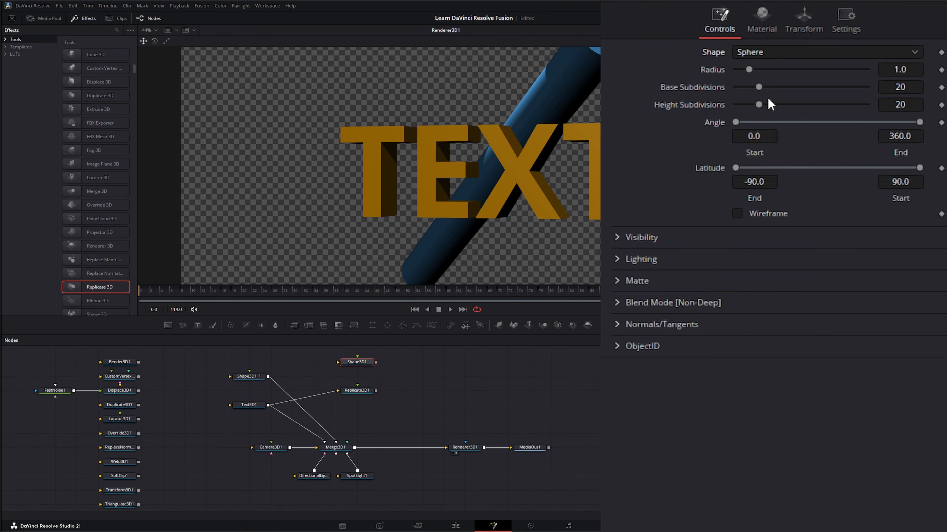
{"action": "left_click", "coordinate": [909, 69]}
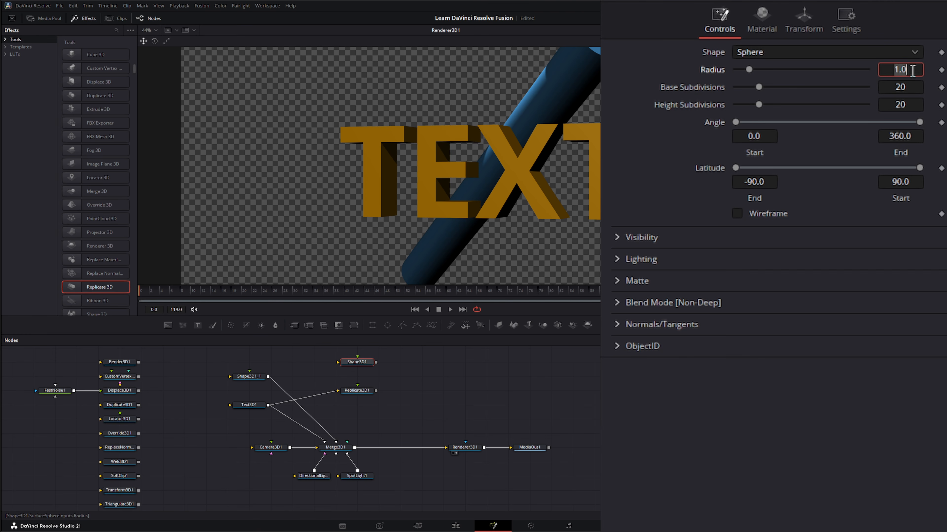
{"action": "type", "text": "0.2"}
{"action": "key", "text": "Tab"}
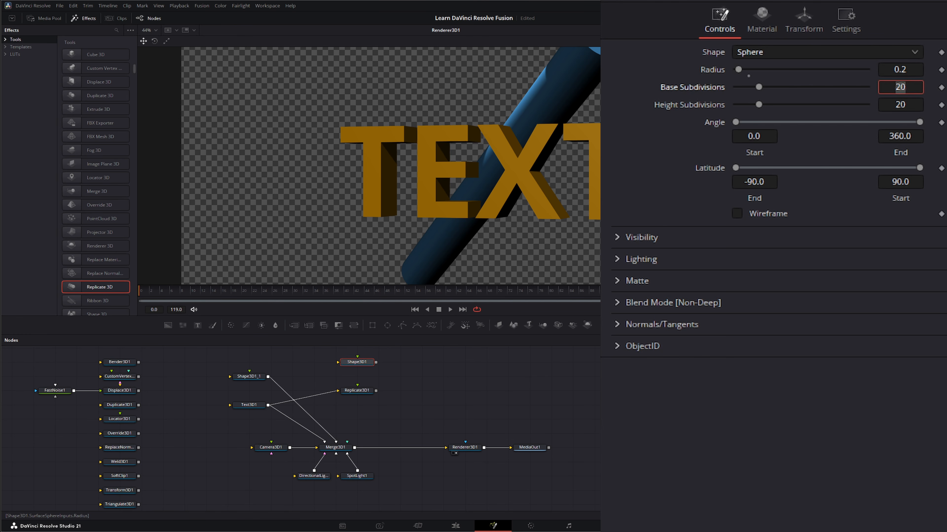
- Feed Shape3D1 through Replicate3D1 into Merge3D1 and reduce the sphere radius to 0.002, then 0.023
{"action": "left_click_drag", "start_coordinate": [376, 362], "coordinate": [346, 443]}
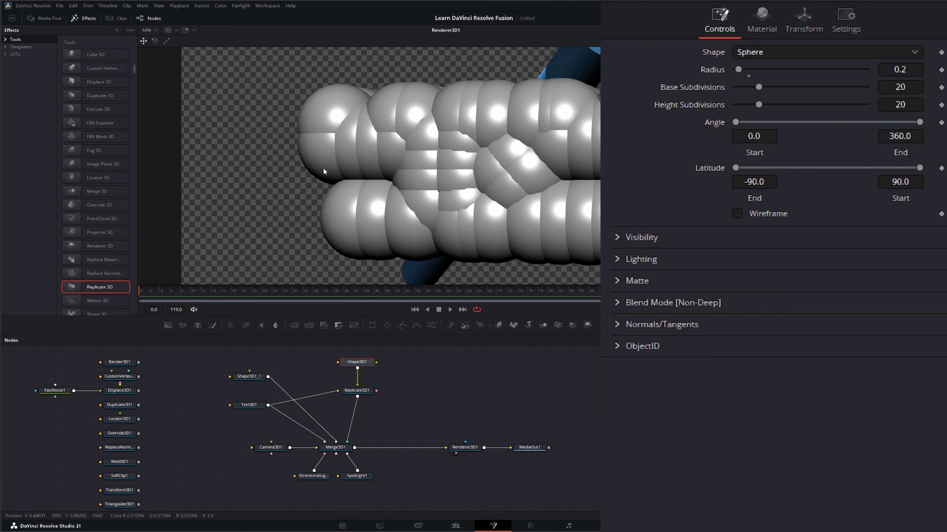
{"action": "left_click", "coordinate": [915, 72]}
{"action": "key", "text": "BackSpace"}
{"action": "type", "text": ".00"}
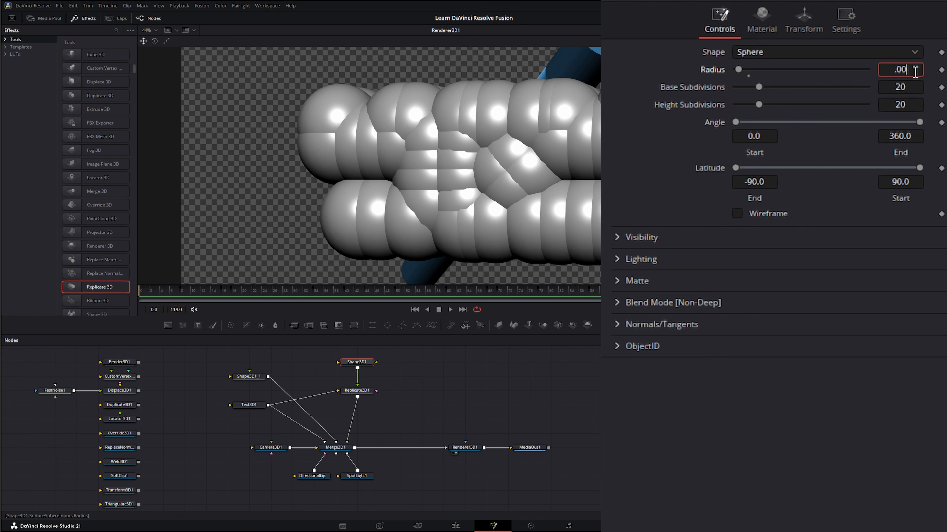
{"action": "type", "text": "2"}
{"action": "key", "text": "Tab"}
{"action": "left_click", "coordinate": [916, 72]}
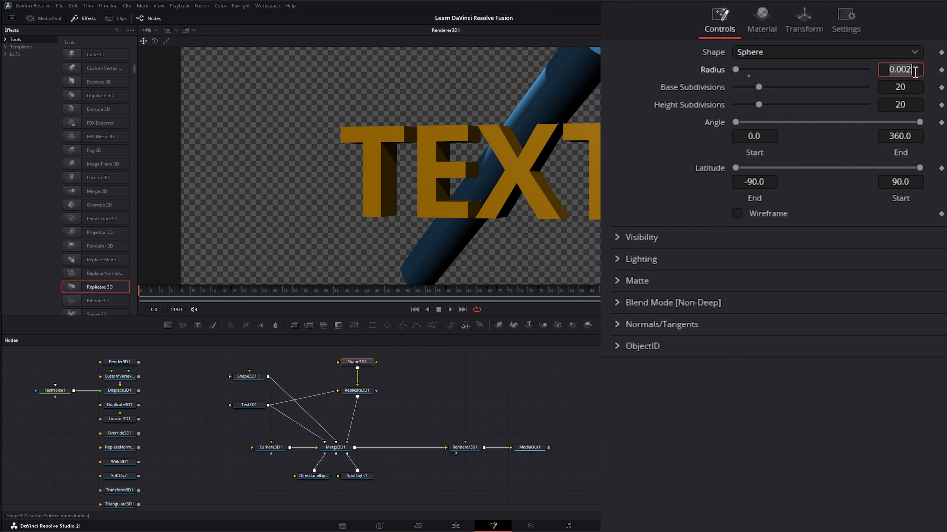
{"action": "type", "text": "0.023"}
{"action": "key", "text": "Tab"}
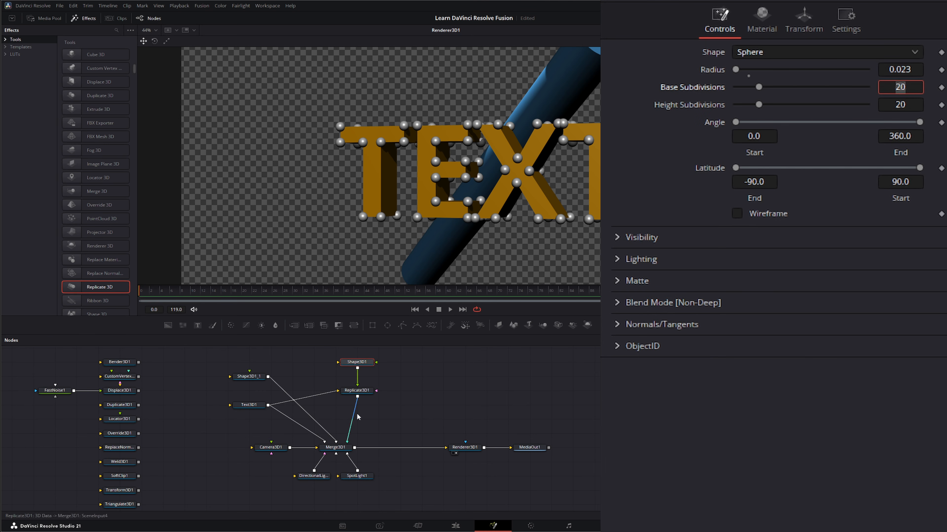
- Review the Step setting and the Color options of Replicate3D1
{"action": "left_click", "coordinate": [356, 393]}
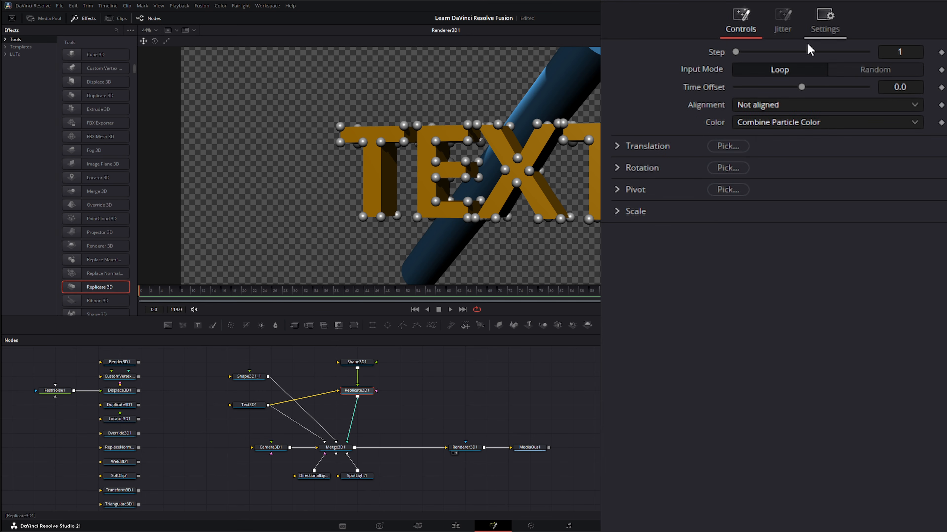
{"action": "mouse_move", "coordinate": [736, 49]}
{"action": "left_mouse_down"}
{"action": "mouse_move", "coordinate": [851, 56]}
{"action": "mouse_move", "coordinate": [777, 61]}
{"action": "mouse_move", "coordinate": [795, 59]}
{"action": "mouse_move", "coordinate": [737, 52]}
{"action": "left_mouse_up"}
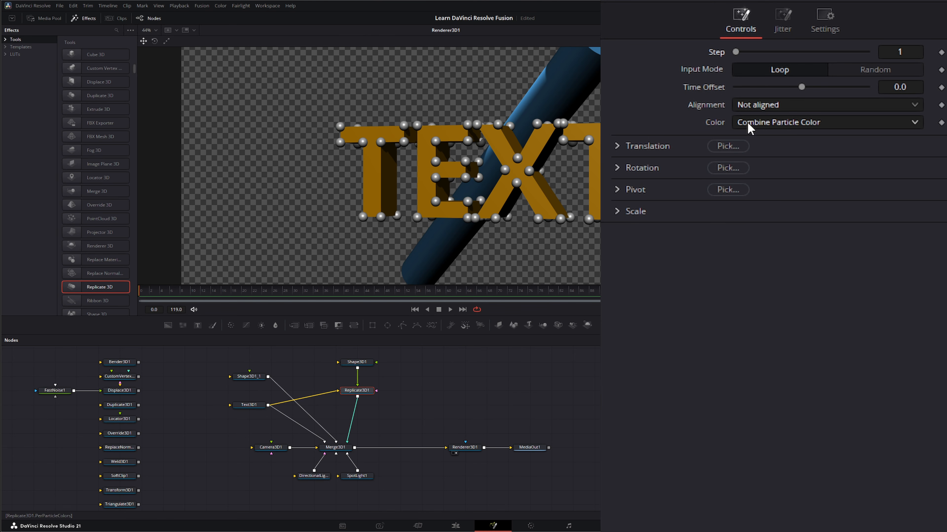
{"action": "left_click", "coordinate": [756, 125]}
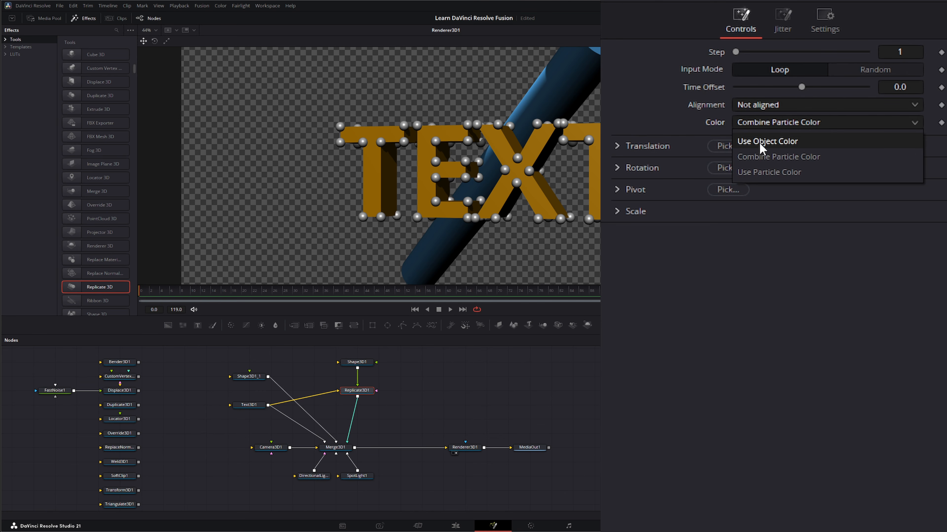
{"action": "left_click", "coordinate": [659, 357]}
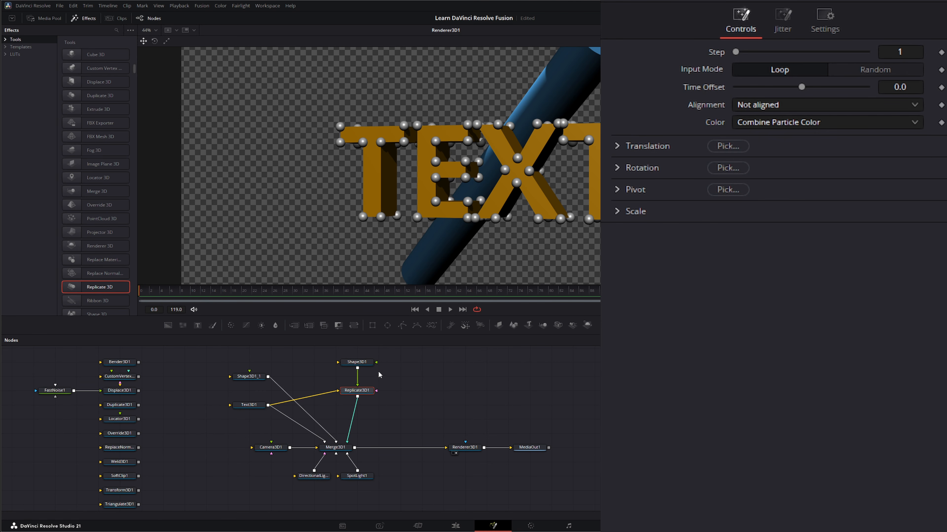
- Set the diffuse material color of Shape3D1 to purple, #aa55ff
{"action": "left_click", "coordinate": [354, 362]}
{"action": "left_click", "coordinate": [761, 19]}
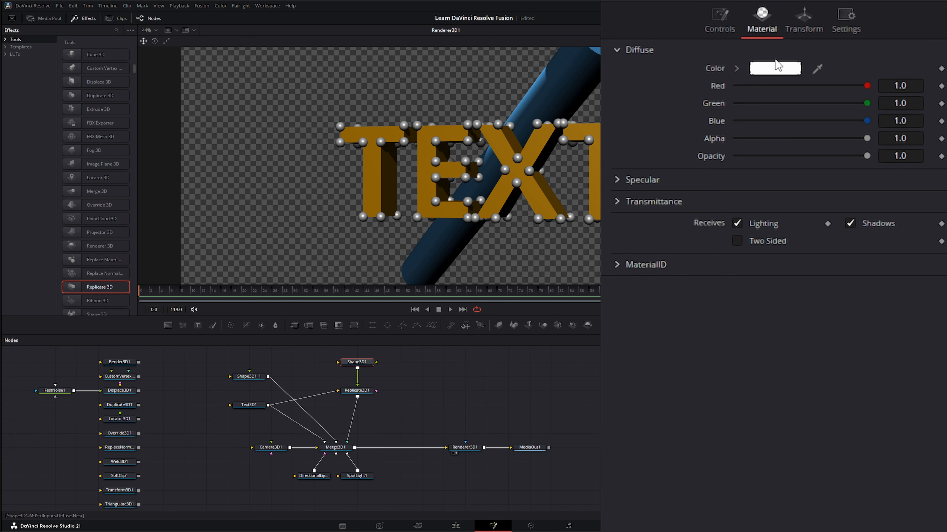
{"action": "left_click", "coordinate": [776, 67]}
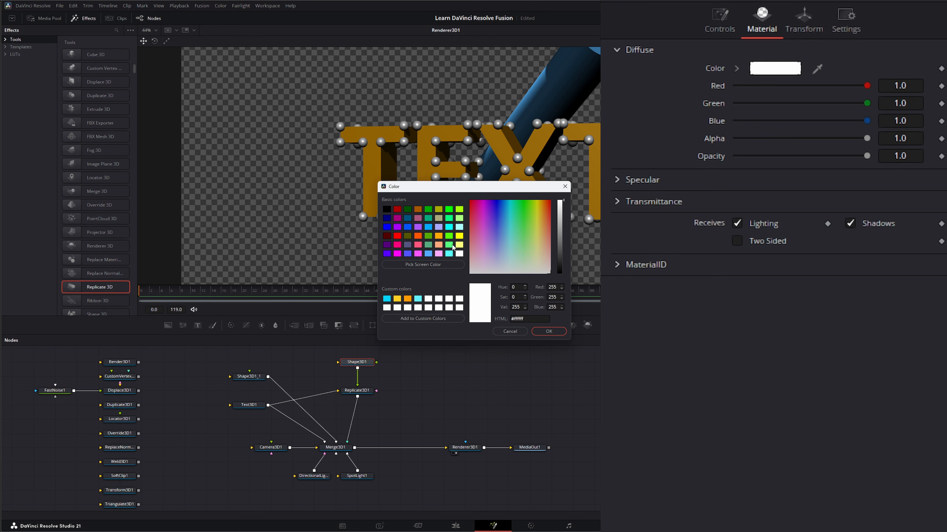
{"action": "left_click", "coordinate": [418, 227]}
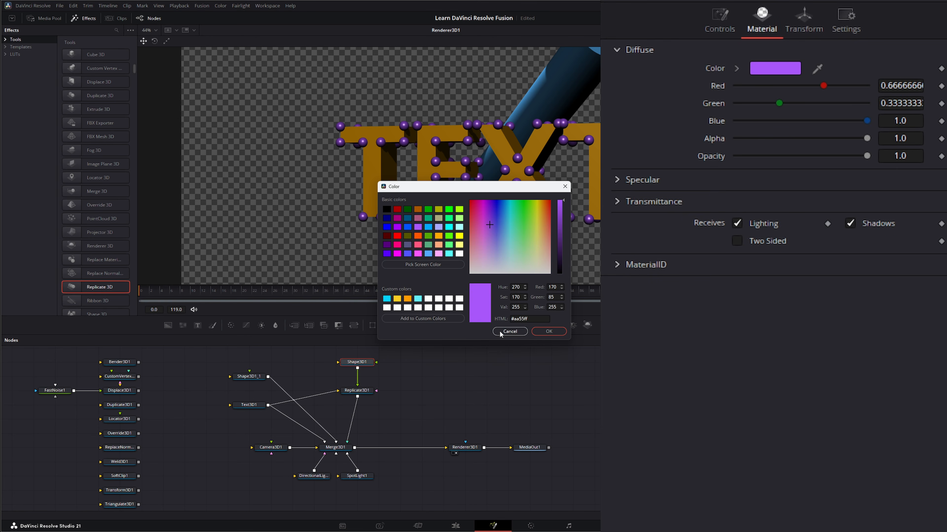
{"action": "left_click", "coordinate": [555, 331]}
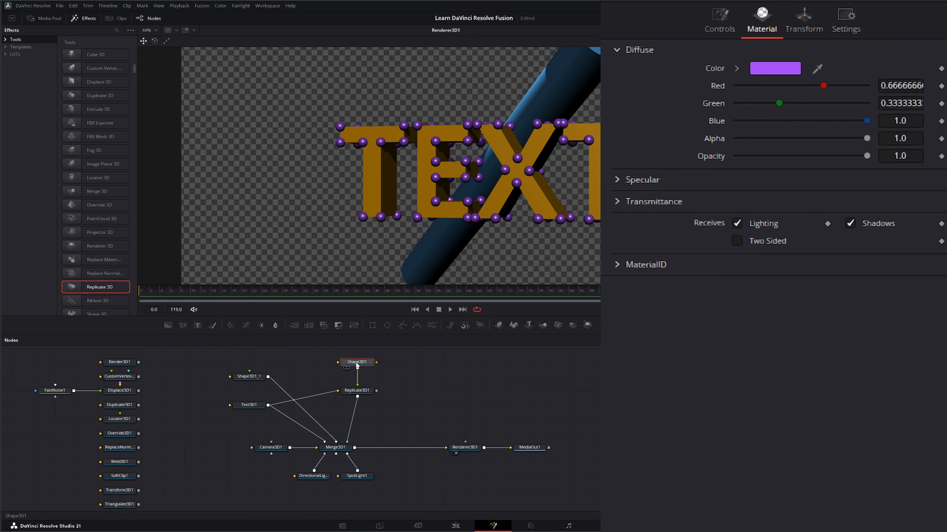
- Make a copy of Shape3D1 beside it in the node graph and change the copy's shape to Cube
{"action": "left_click_drag", "start_coordinate": [346, 368], "coordinate": [325, 368]}
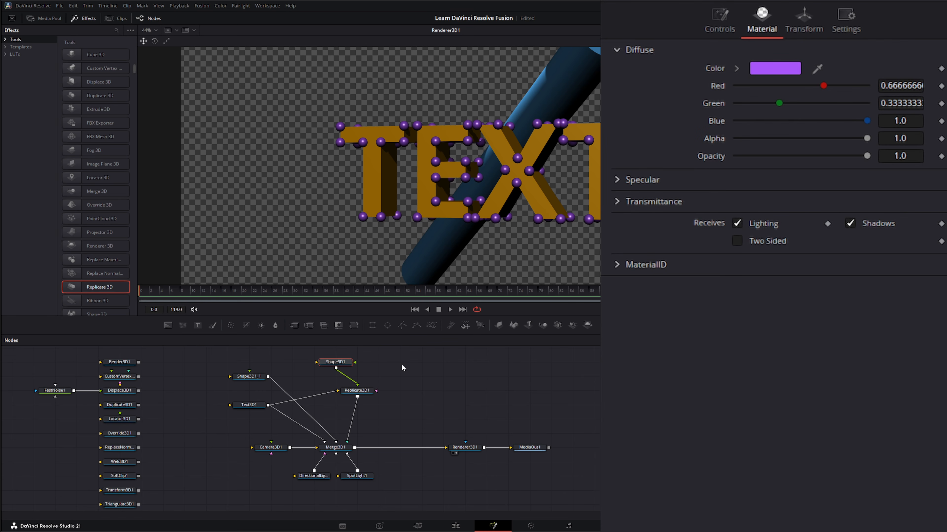
{"action": "key", "text": "ctrl+v"}
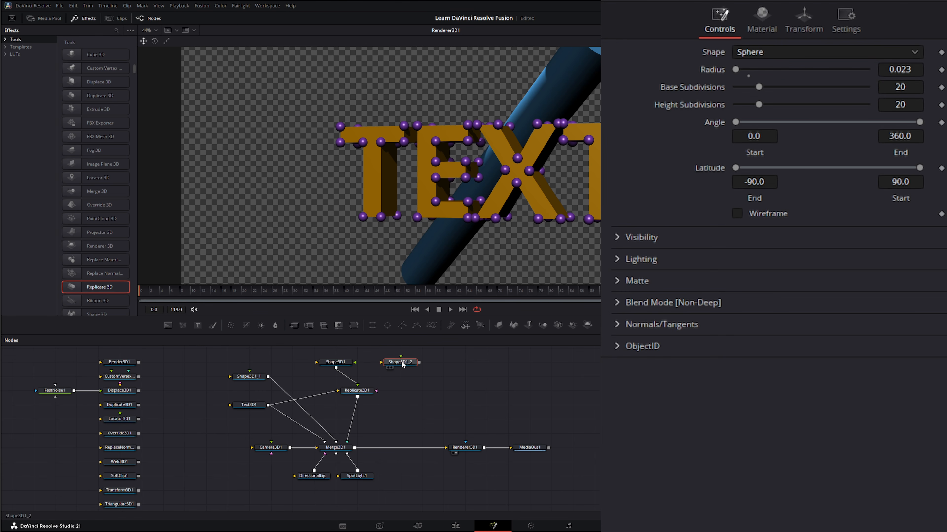
{"action": "left_click", "coordinate": [775, 54]}
{"action": "left_click", "coordinate": [775, 88]}
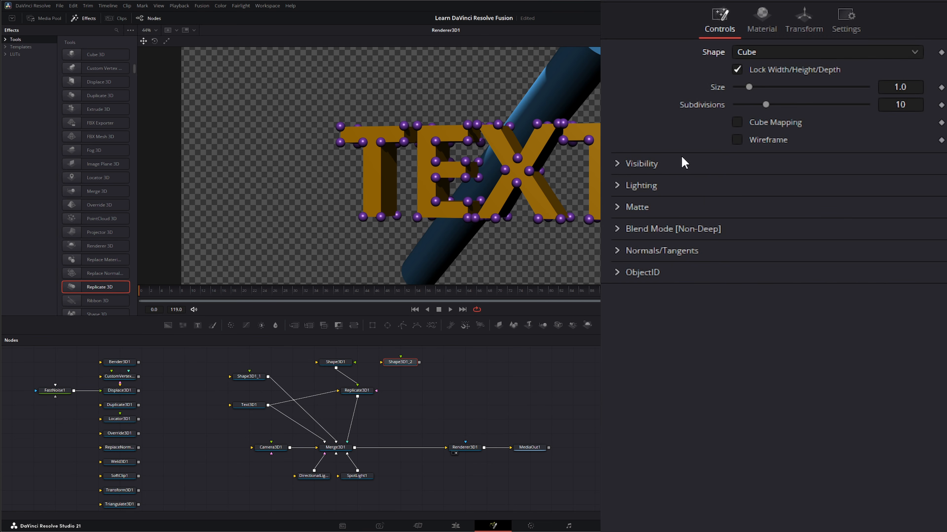
- Connect the cube Shape3D1_2 to Replicate3D1 as a second input and set its size to 0.02
{"action": "left_click_drag", "start_coordinate": [419, 362], "coordinate": [377, 392]}
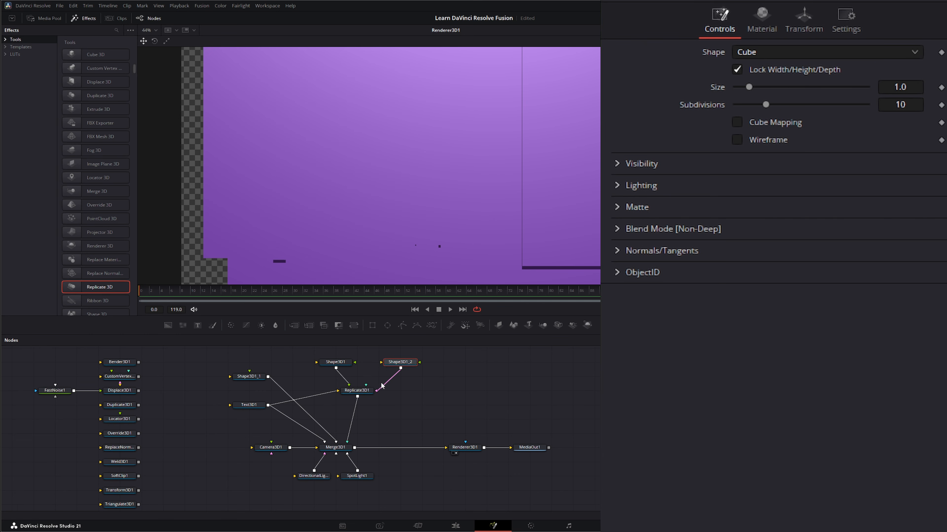
{"action": "left_click", "coordinate": [912, 84]}
{"action": "key", "text": "BackSpace"}
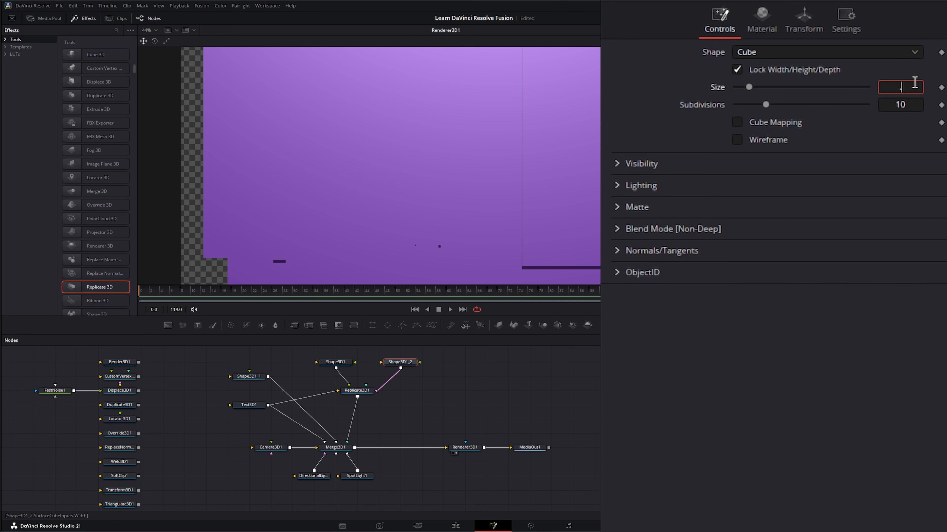
{"action": "key", "text": "Tab"}
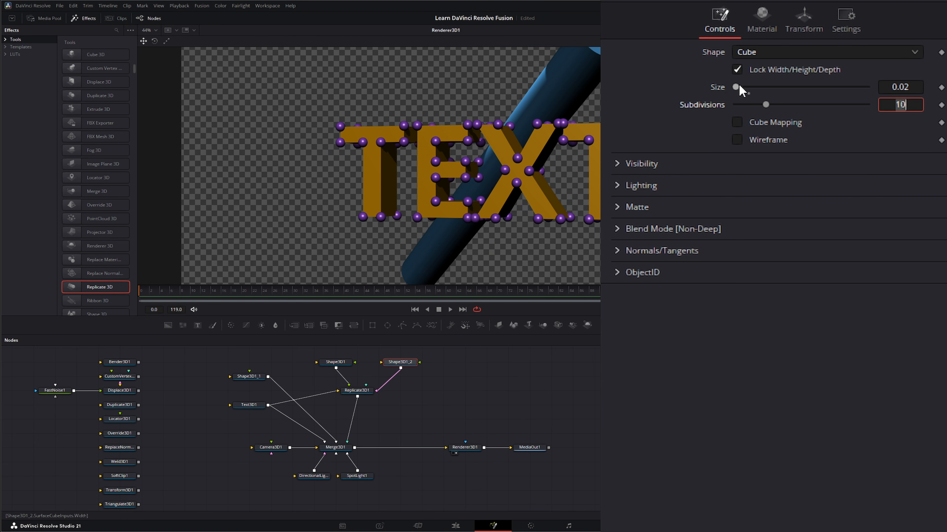
- Scatter the replicated shapes by setting Replicate3D1's Translation Jitter to 0.03 in X and 0.049 in Y
{"action": "left_click", "coordinate": [362, 391]}
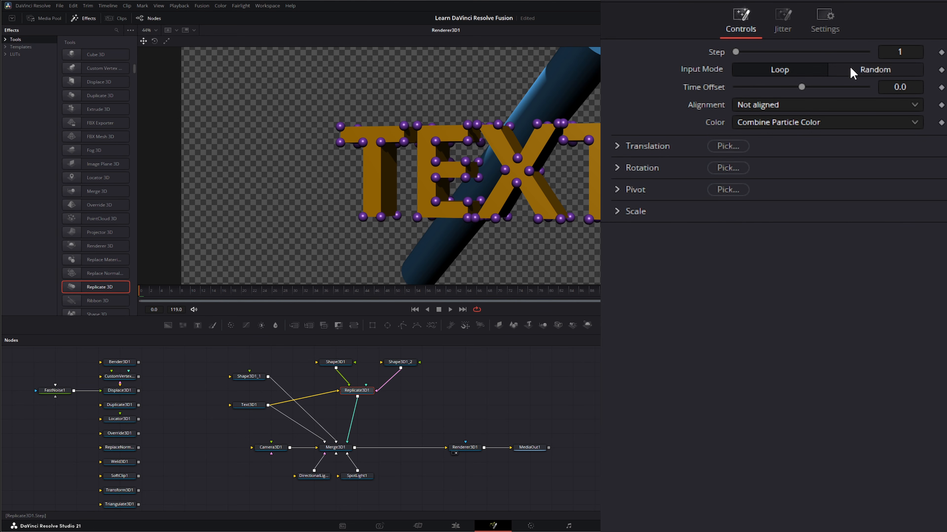
{"action": "left_click", "coordinate": [789, 19]}
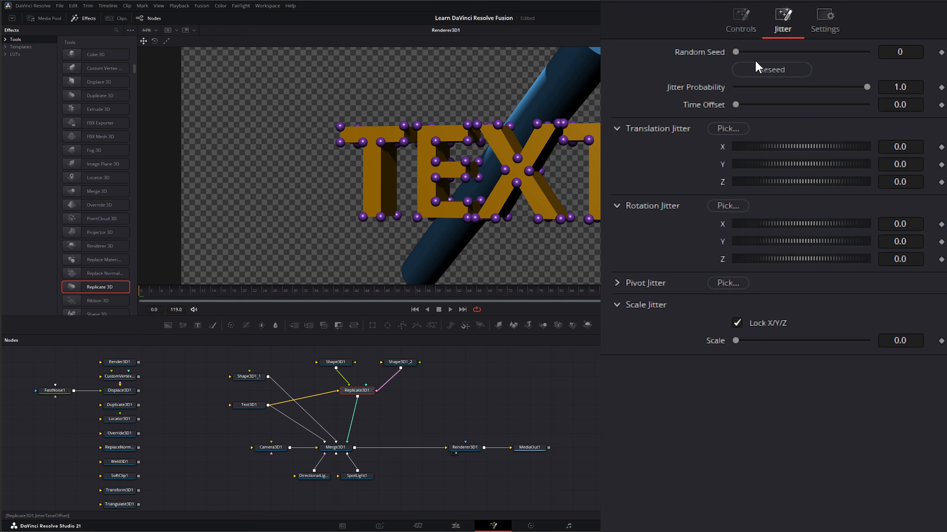
{"action": "mouse_move", "coordinate": [736, 53]}
{"action": "left_mouse_down"}
{"action": "mouse_move", "coordinate": [784, 46]}
{"action": "mouse_move", "coordinate": [732, 54]}
{"action": "left_mouse_up"}
{"action": "left_click_drag", "start_coordinate": [769, 142], "coordinate": [771, 142]}
{"action": "left_click_drag", "start_coordinate": [771, 161], "coordinate": [774, 161]}
- Set the diffuse color of the cube Shape3D1_2 to green with Red 0.0, Green 1.0 and Blue about 0.498
{"action": "left_click", "coordinate": [391, 363]}
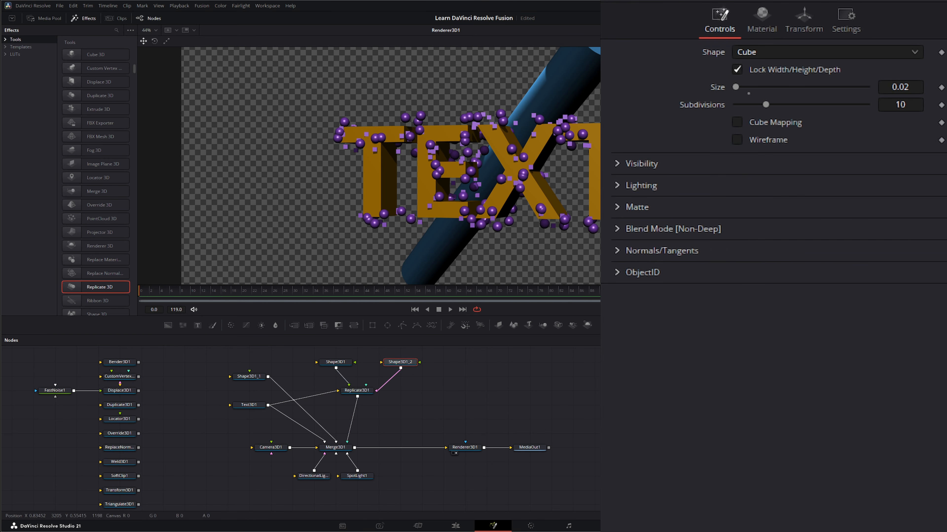
{"action": "left_click", "coordinate": [766, 17]}
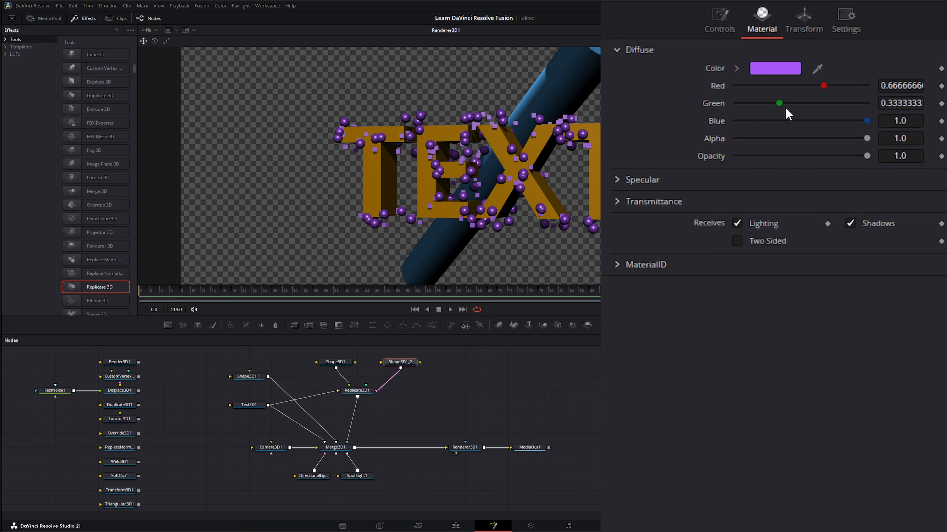
{"action": "left_click", "coordinate": [767, 70]}
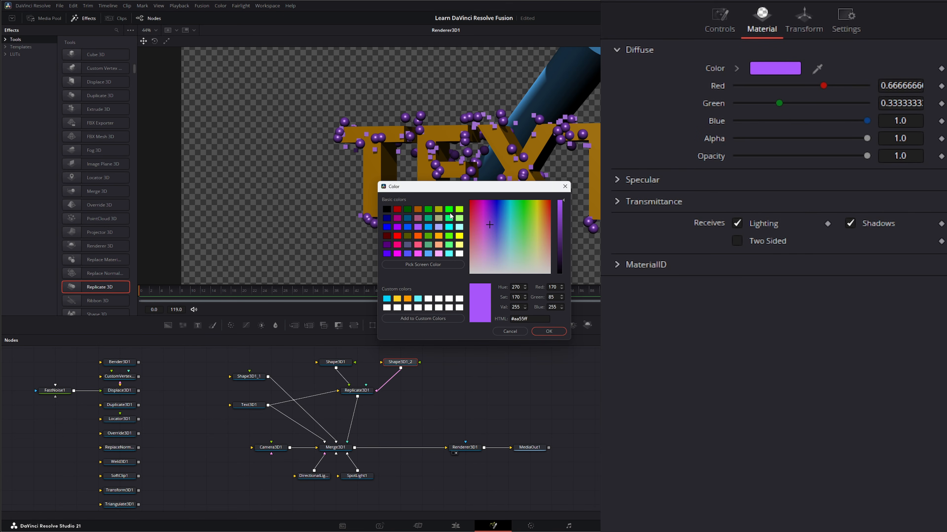
{"action": "left_click", "coordinate": [449, 216]}
{"action": "left_click", "coordinate": [548, 331]}
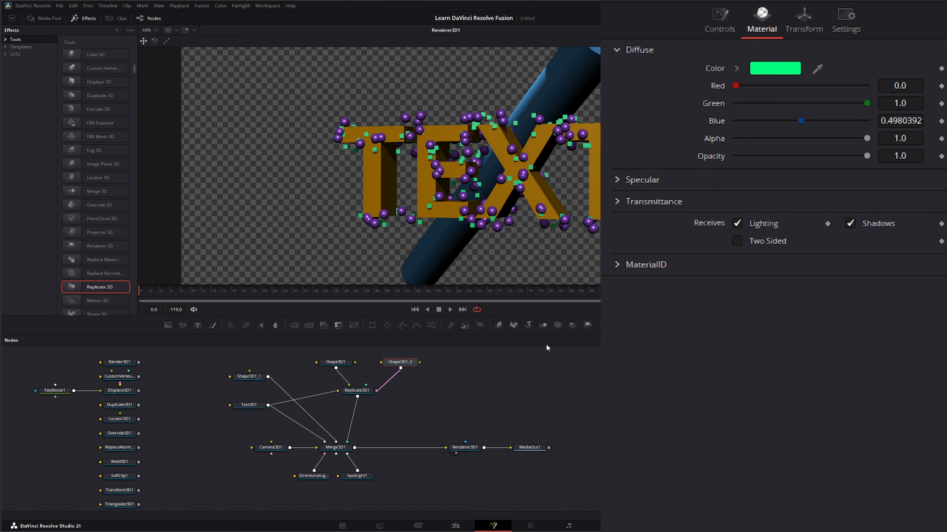
- Disconnect Replicate3D1 from the scene and park it with its two shape nodes beside the column of unused nodes
{"action": "left_click", "coordinate": [359, 392]}
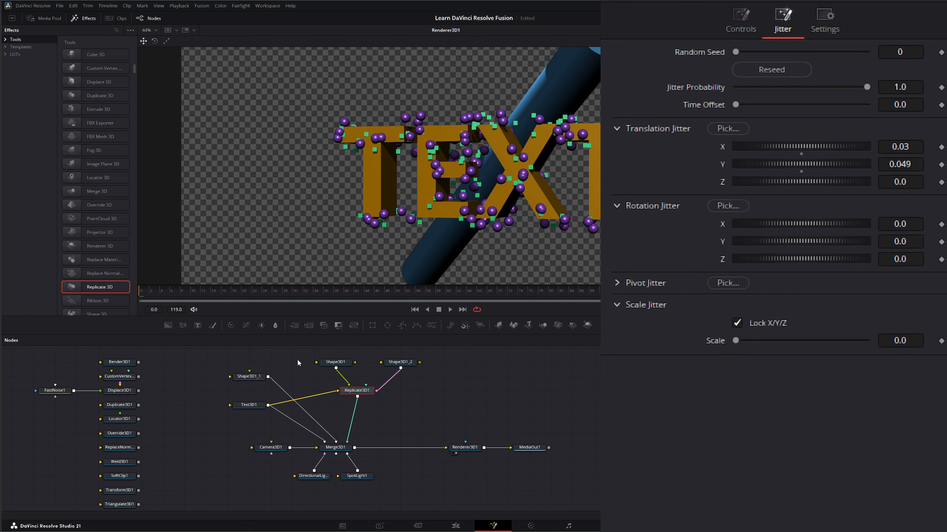
{"action": "left_click_drag", "start_coordinate": [297, 355], "coordinate": [419, 367]}
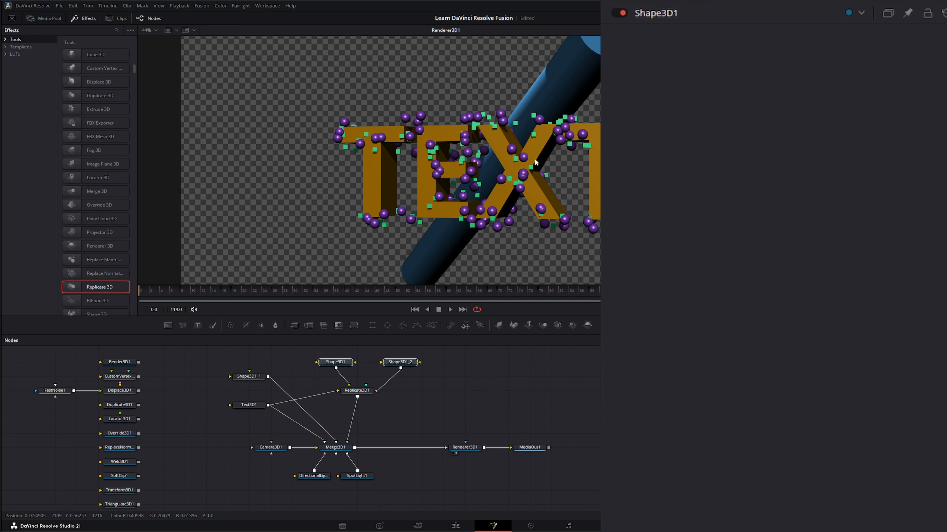
{"action": "left_click", "coordinate": [357, 390]}
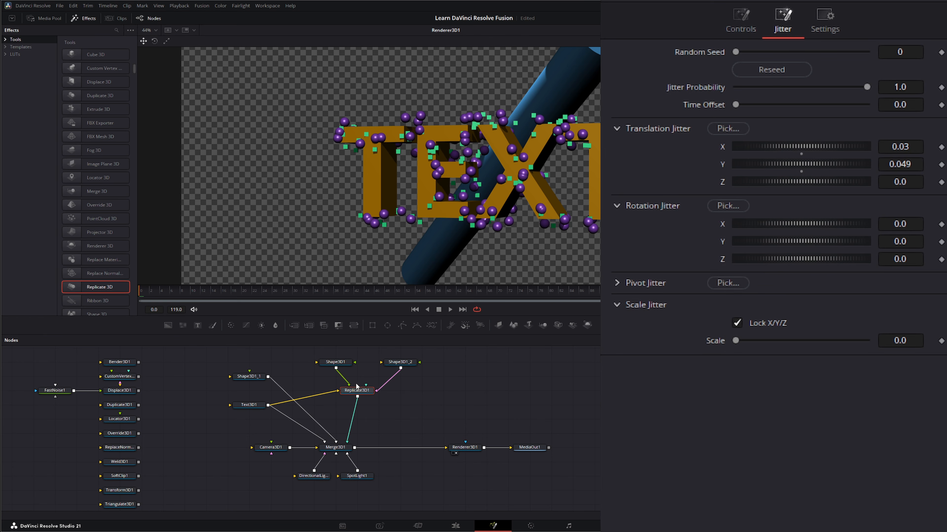
{"action": "left_click_drag", "start_coordinate": [483, 406], "coordinate": [315, 356]}
{"action": "left_click_drag", "start_coordinate": [368, 390], "coordinate": [44, 461]}
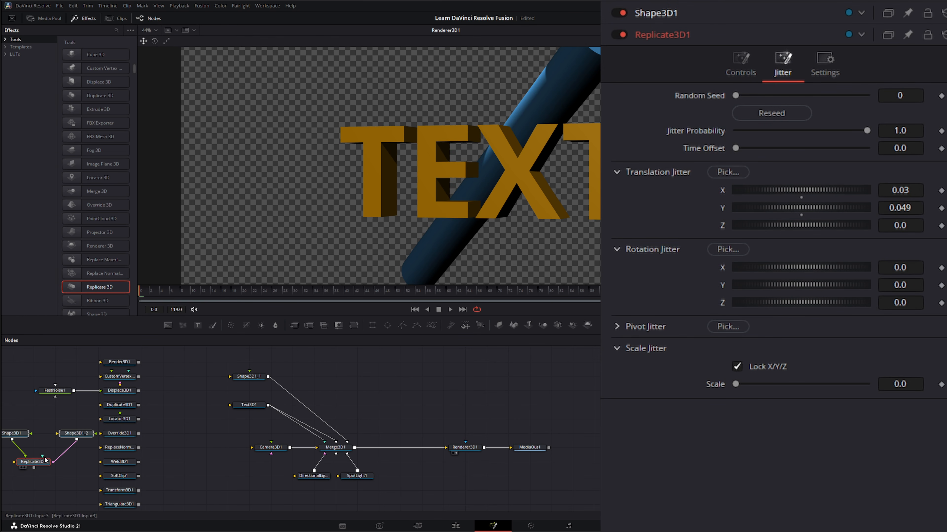
{"action": "left_click_drag", "start_coordinate": [192, 456], "coordinate": [200, 451]}
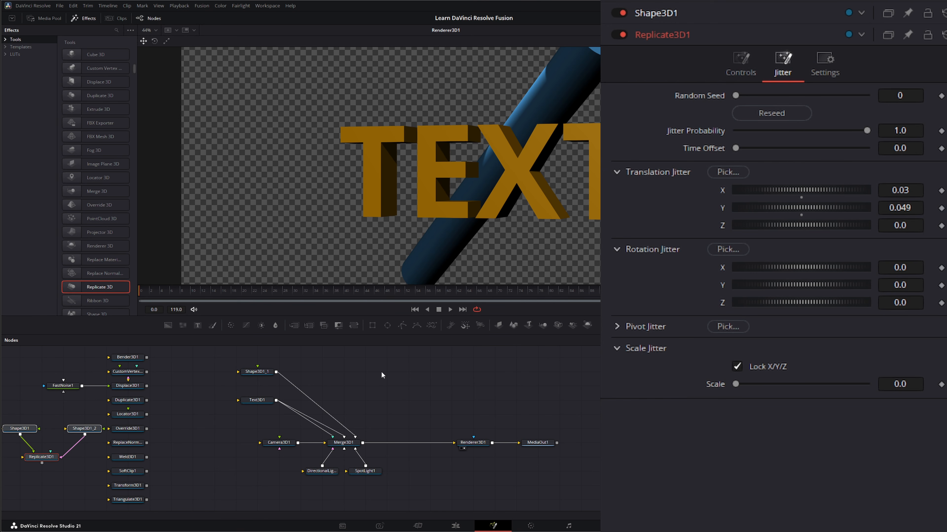
- Review the settings of the parked Bender3D1, CustomVertex3D1, Displace3D1, Duplicate3D1 and Locator3D1 nodes, plus the inputs of Replicate3D1
{"action": "left_click", "coordinate": [134, 358]}
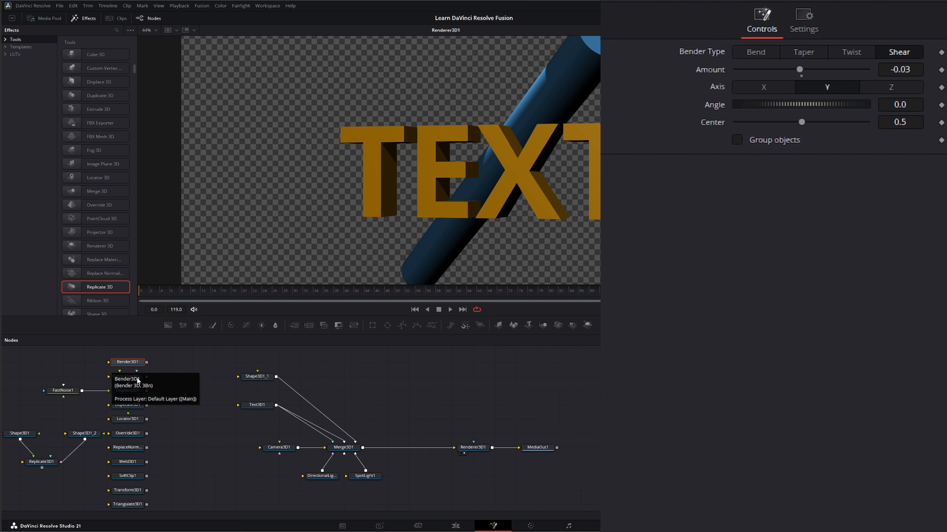
{"action": "left_click", "coordinate": [129, 380]}
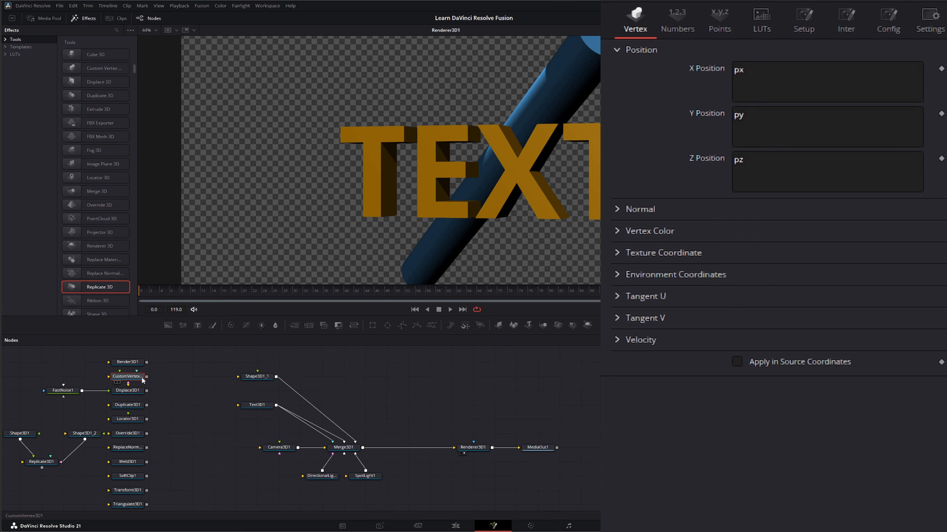
{"action": "left_click_drag", "start_coordinate": [146, 376], "coordinate": [179, 388]}
{"action": "left_click_drag", "start_coordinate": [37, 376], "coordinate": [91, 401]}
{"action": "left_click", "coordinate": [129, 392]}
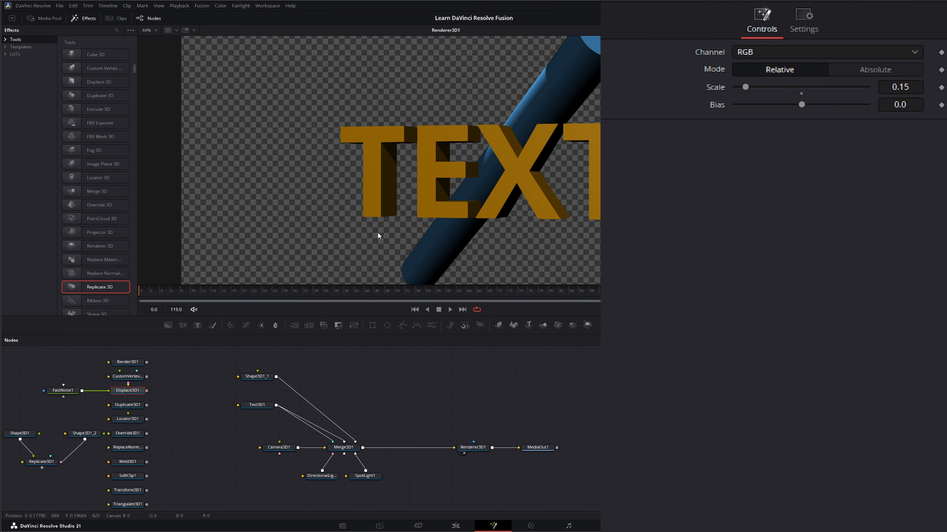
{"action": "left_click", "coordinate": [128, 406]}
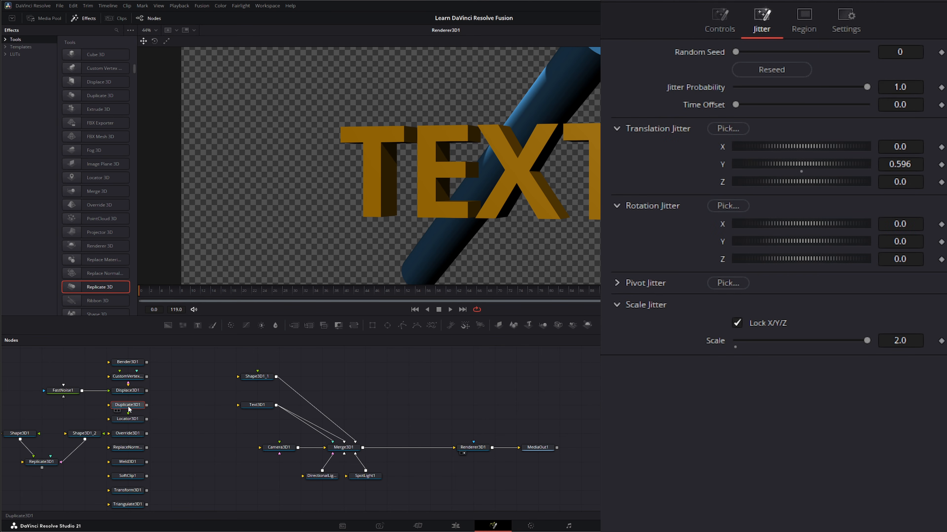
{"action": "left_click", "coordinate": [125, 419]}
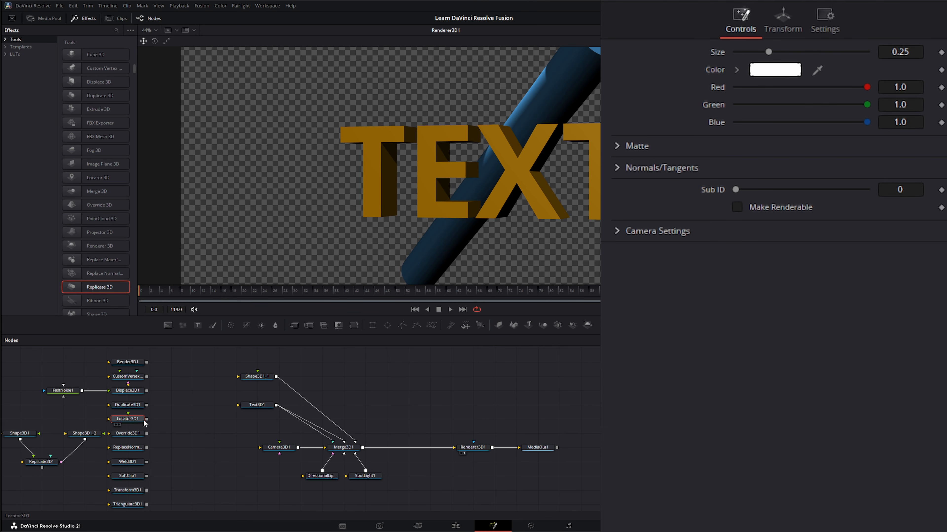
{"action": "left_click_drag", "start_coordinate": [26, 476], "coordinate": [55, 461]}
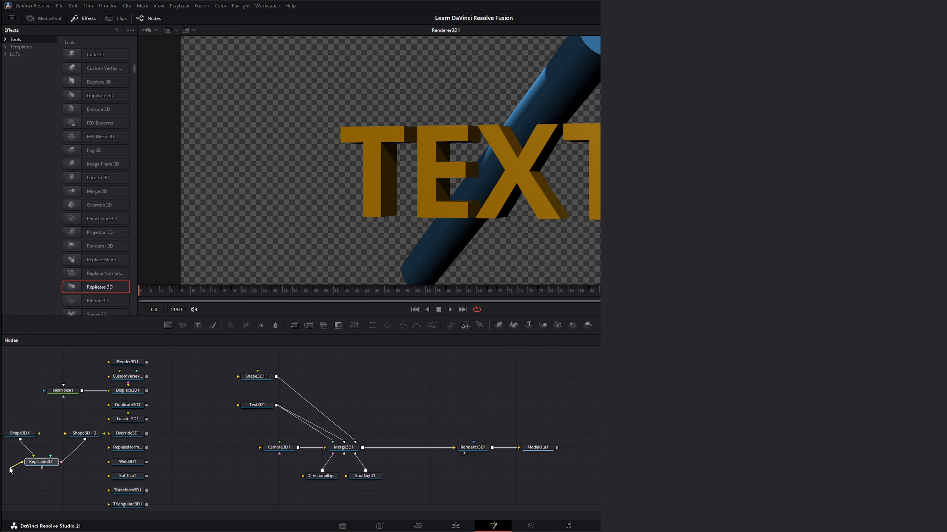
- Review the settings of the parked Override3D1, ReplaceNormals3D1, Weld3D1, SoftClip1, Transform3D1 and Triangulate3D1 nodes one after another
{"action": "left_click", "coordinate": [129, 434]}
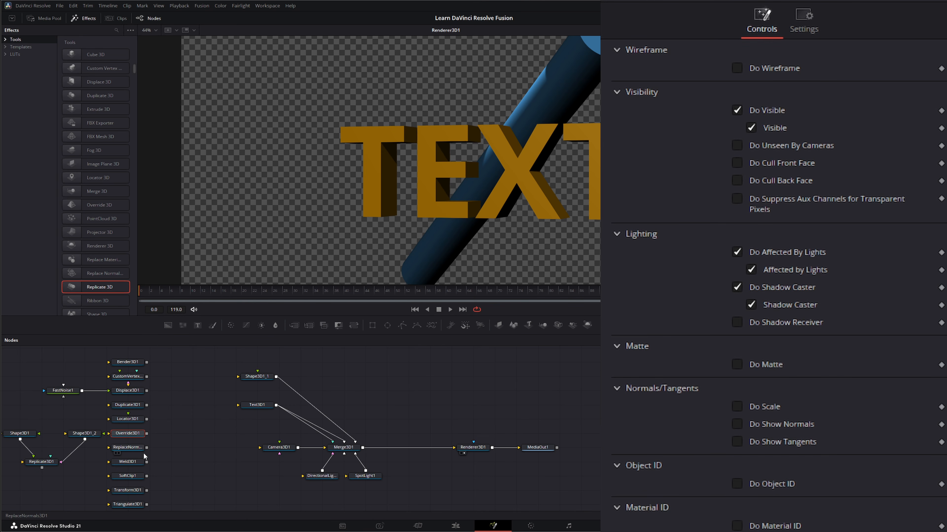
{"action": "left_click", "coordinate": [128, 448]}
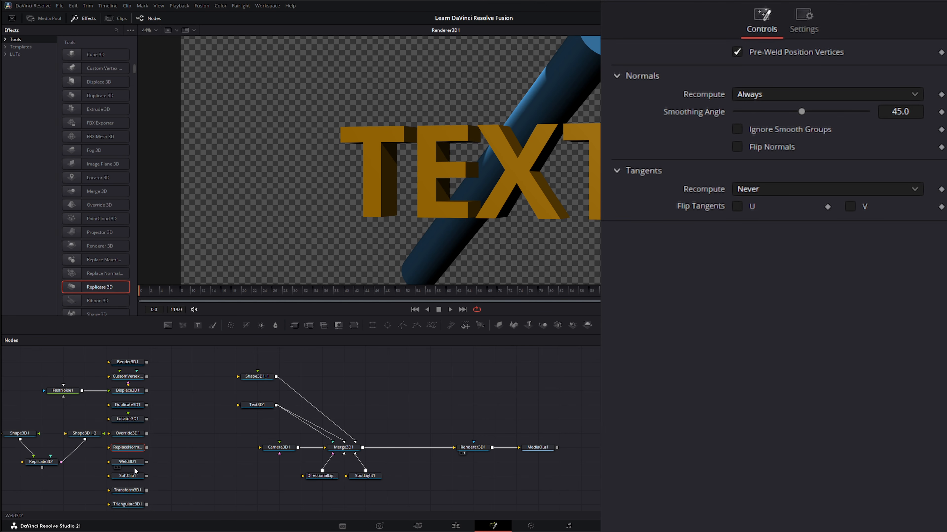
{"action": "left_click", "coordinate": [128, 463]}
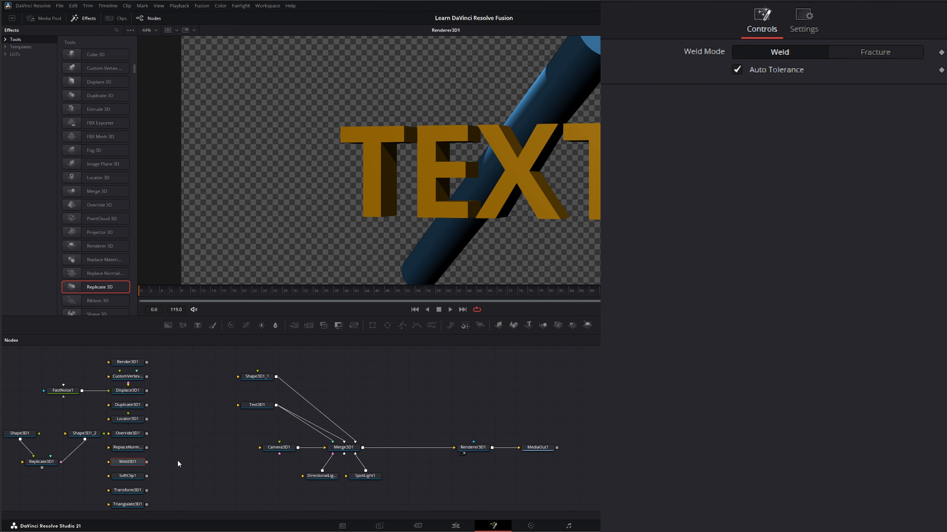
{"action": "scroll", "coordinate": [178, 459], "scroll_direction": "down", "scroll_amount": 2}
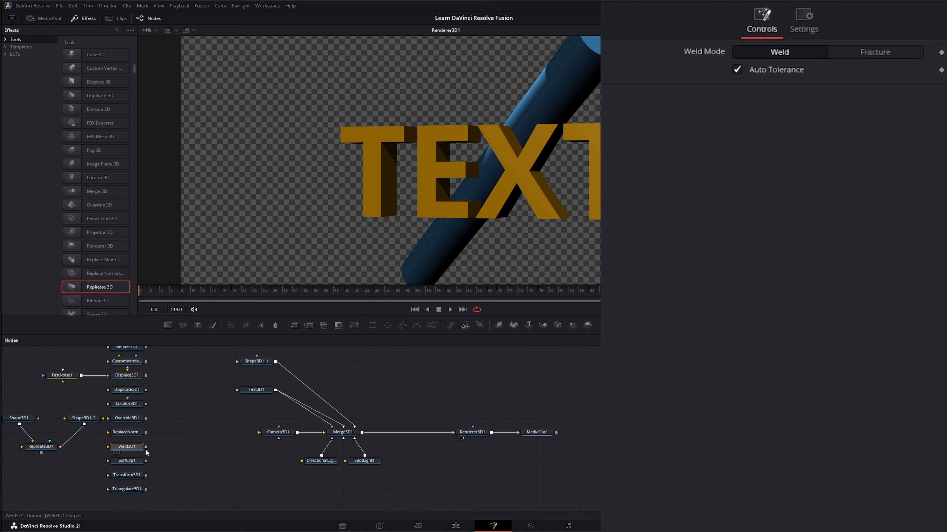
{"action": "left_click", "coordinate": [127, 461]}
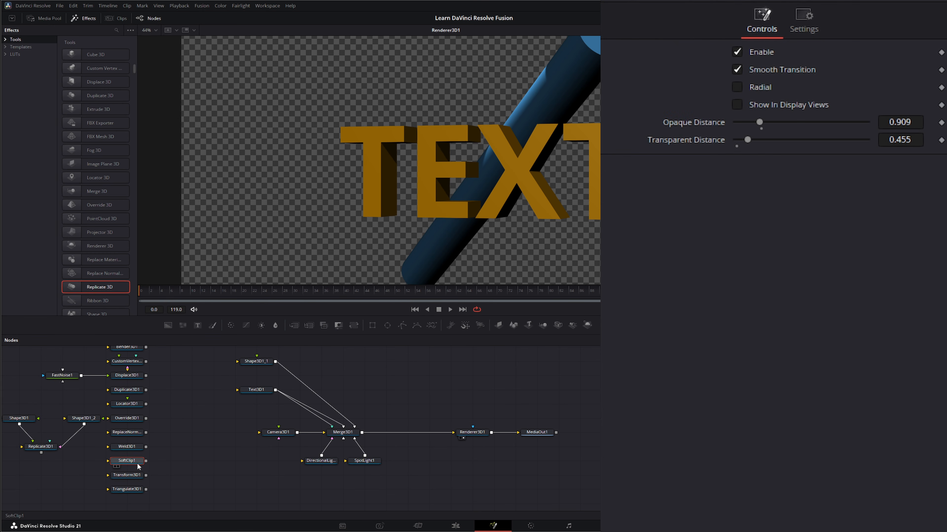
{"action": "left_click", "coordinate": [129, 475]}
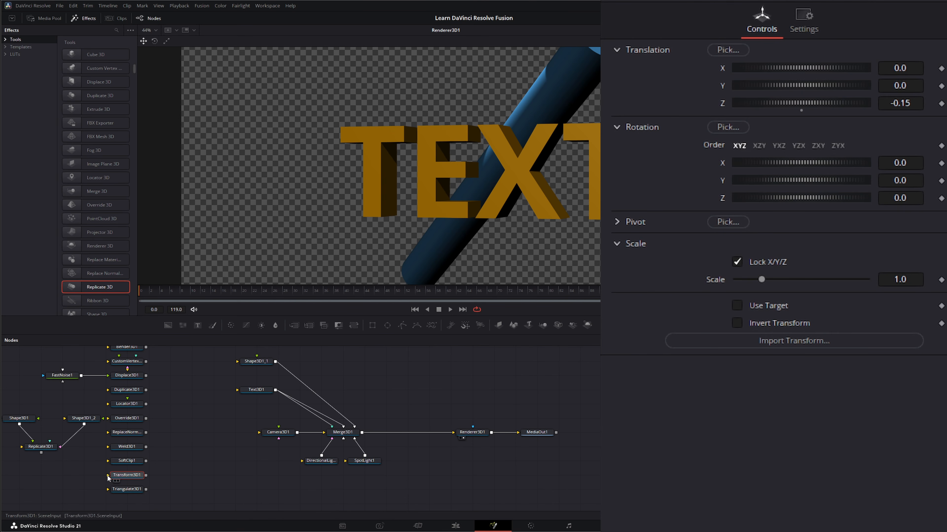
{"action": "left_click_drag", "start_coordinate": [107, 475], "coordinate": [81, 472]}
{"action": "left_click", "coordinate": [126, 489]}
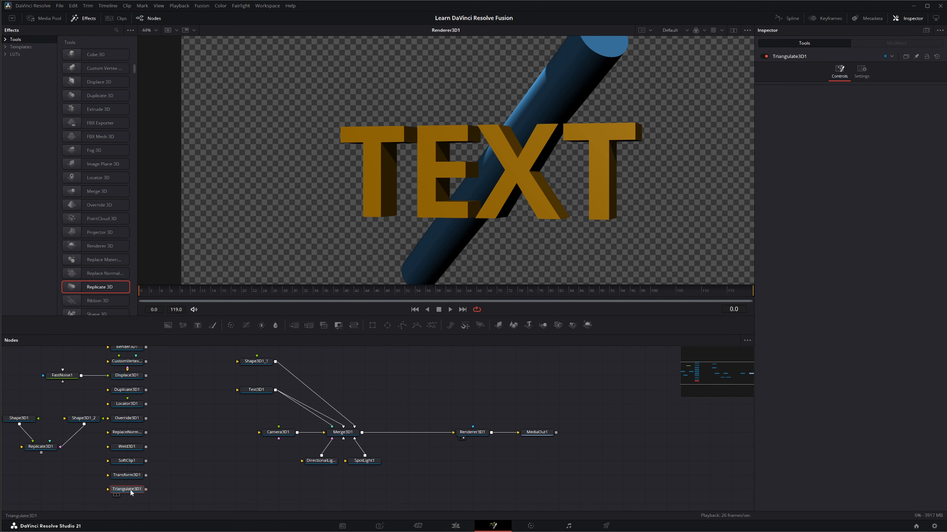
{"action": "mouse_move", "coordinate": [187, 398]}
{"action": "left_mouse_down"}
{"action": "mouse_move", "coordinate": [189, 416]}
{"action": "mouse_move", "coordinate": [188, 406]}
{"action": "left_mouse_up"}
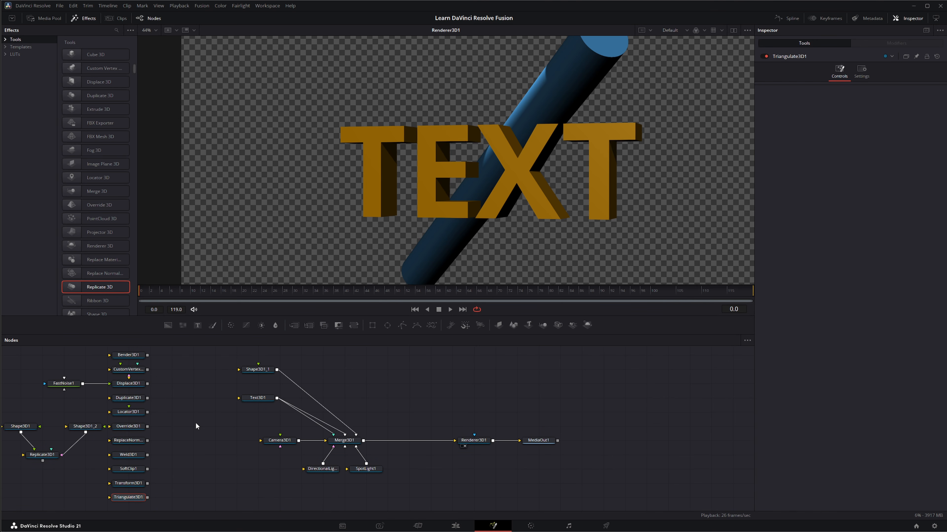